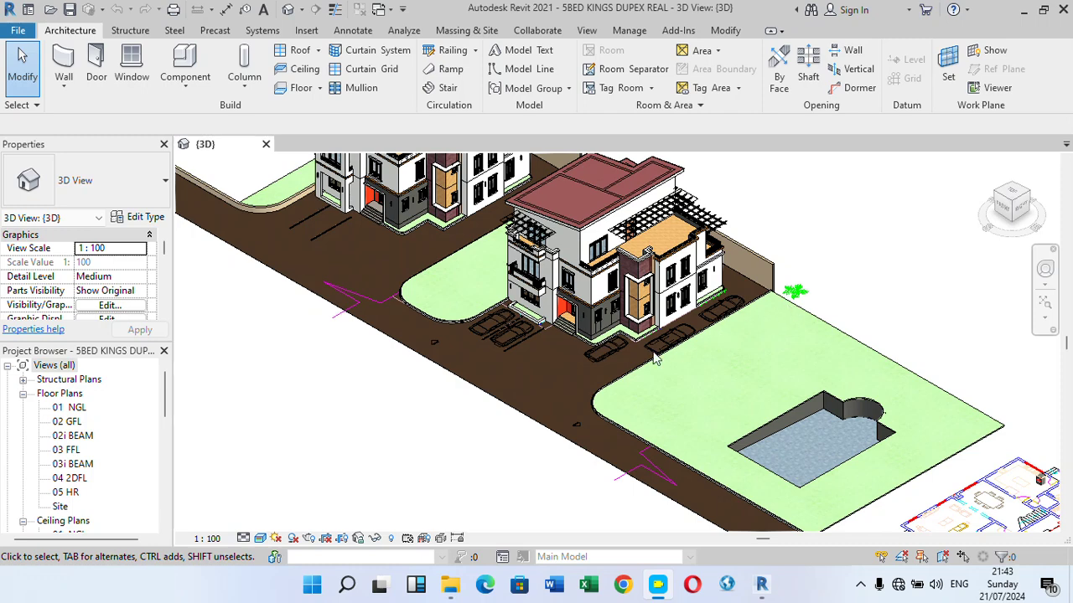
Step: Examine the kerbs around the front of the house and along the driveway in the 3D view
scroll(652, 341, "up", 6)
scroll(593, 344, "up", 2)
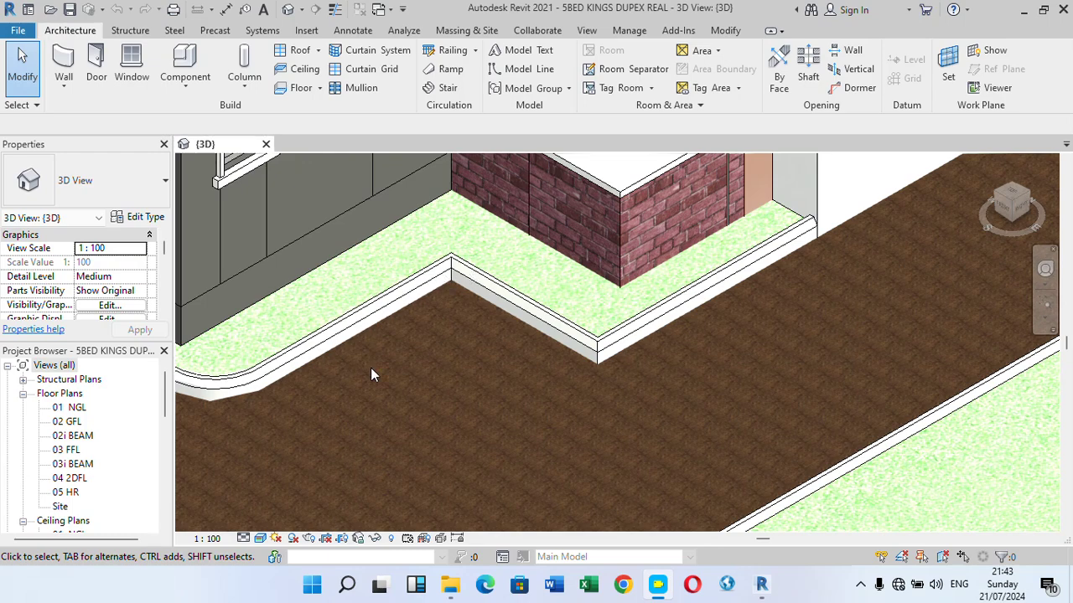
scroll(716, 317, "down", 1)
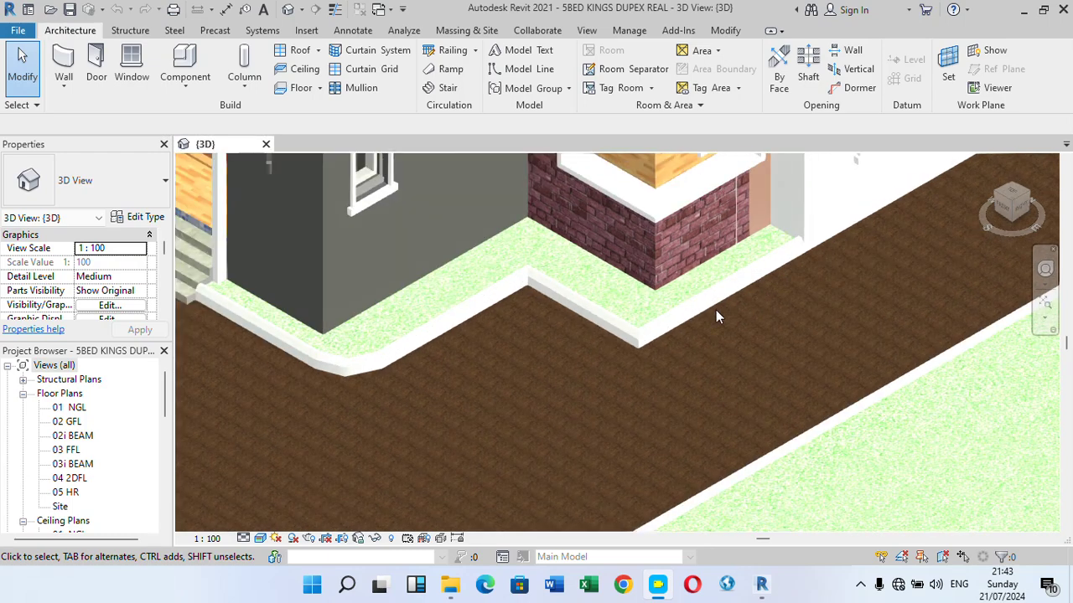
scroll(715, 317, "down", 1)
scroll(674, 332, "up", 1)
scroll(697, 321, "down", 1)
scroll(756, 288, "up", 1)
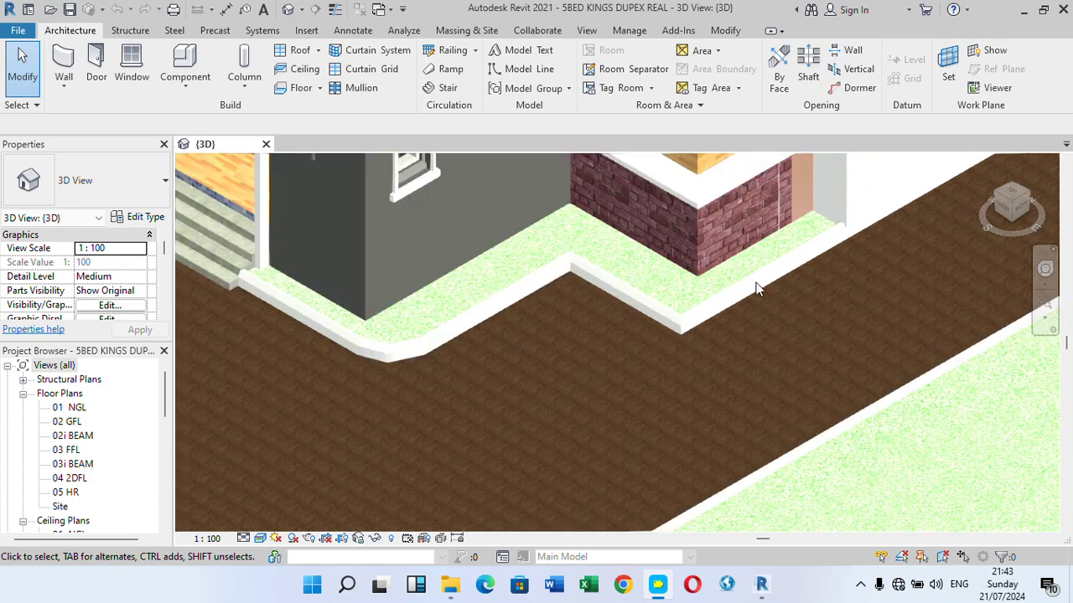
scroll(755, 288, "down", 1)
scroll(695, 321, "up", 2)
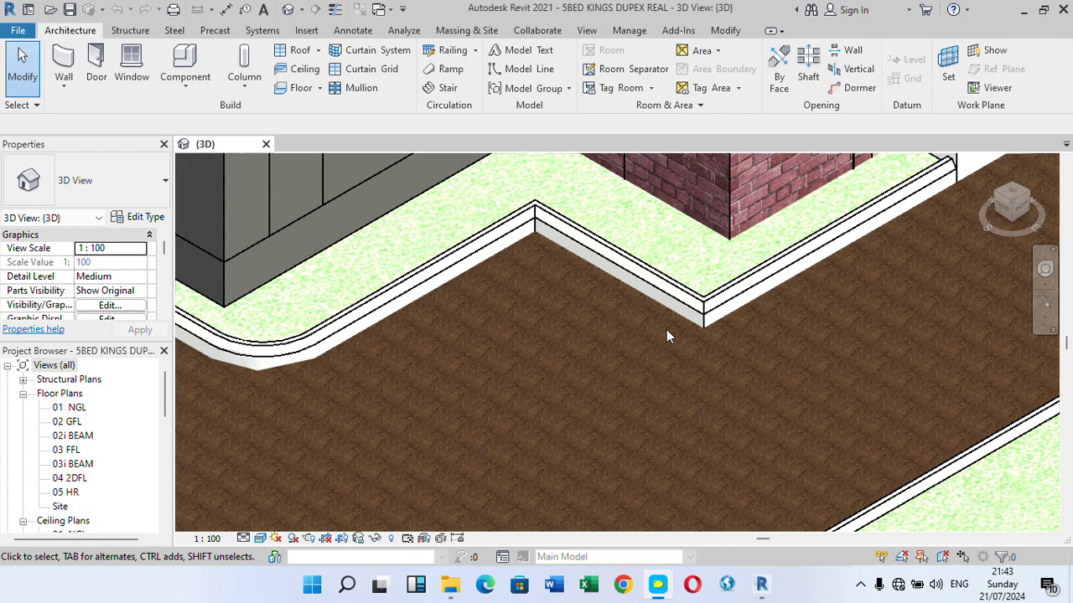
scroll(666, 335, "down", 3)
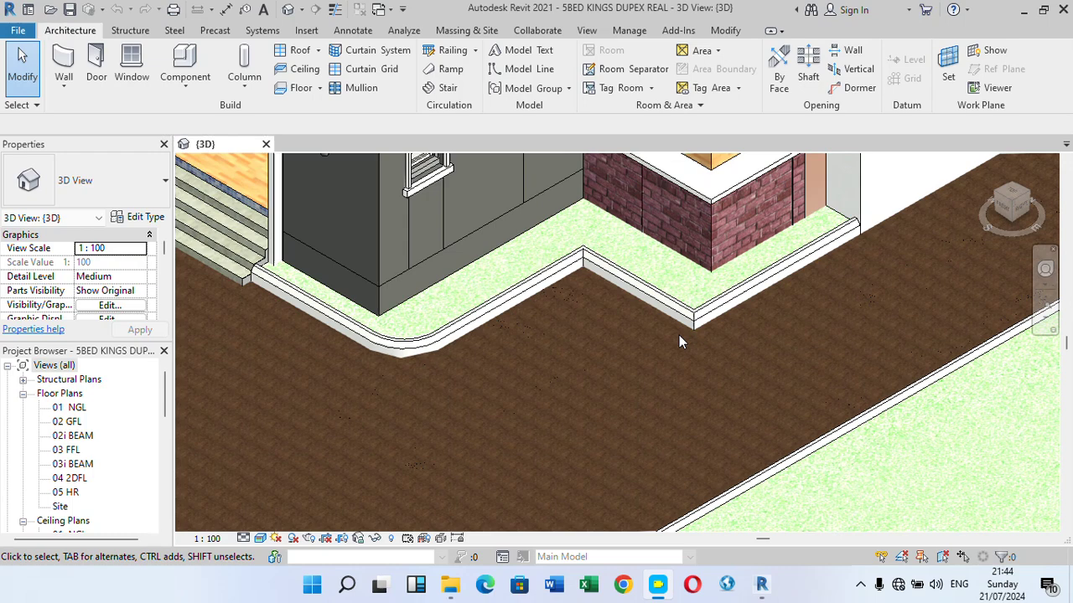
scroll(699, 337, "down", 2)
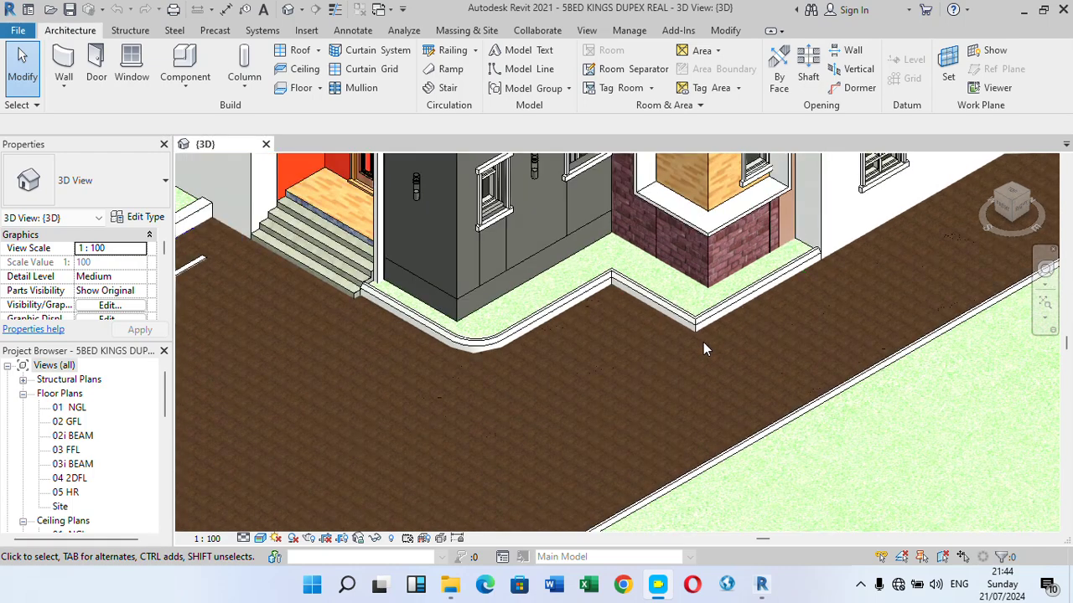
scroll(703, 344, "up", 2)
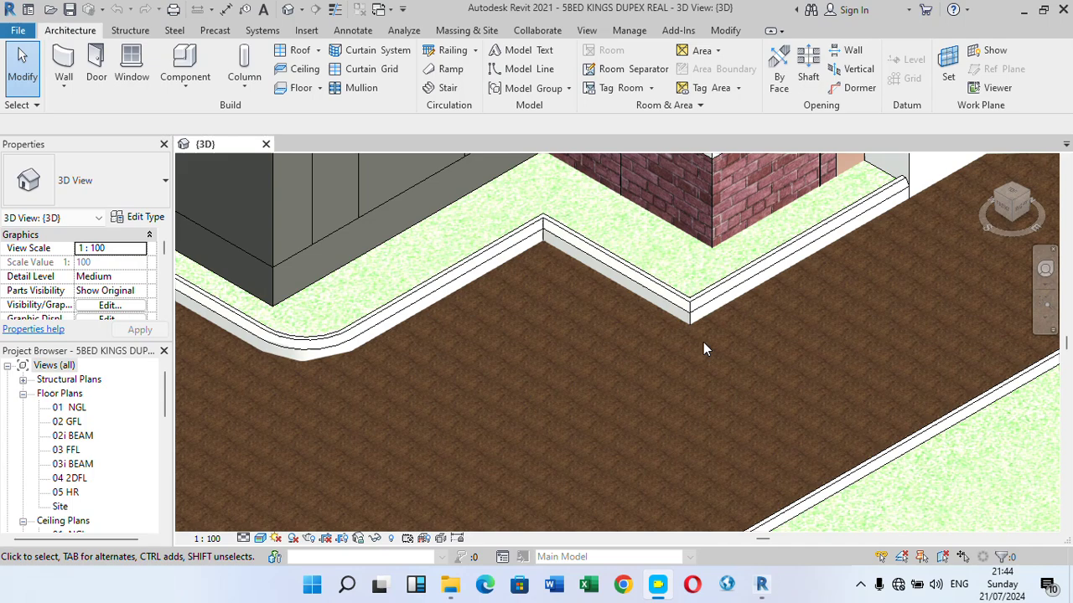
scroll(703, 342, "up", 3)
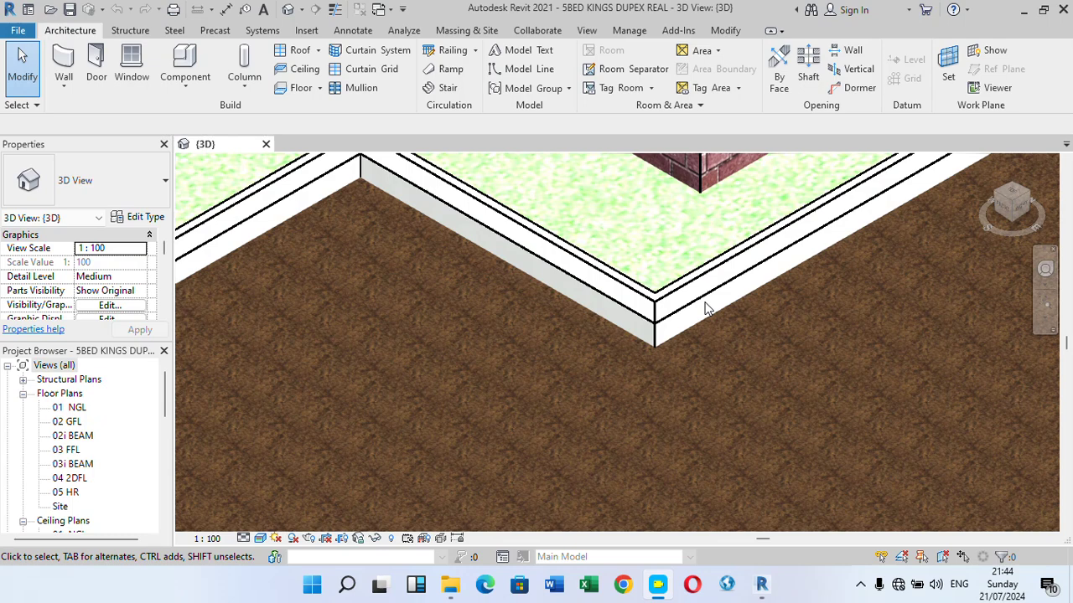
scroll(712, 307, "down", 3)
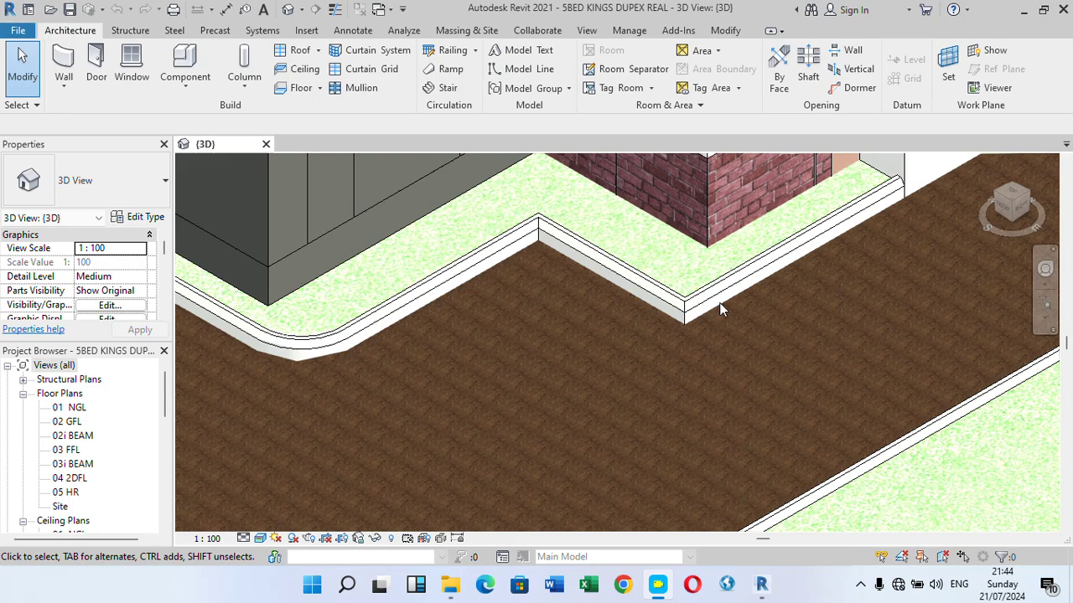
scroll(719, 306, "down", 4)
scroll(755, 308, "down", 2)
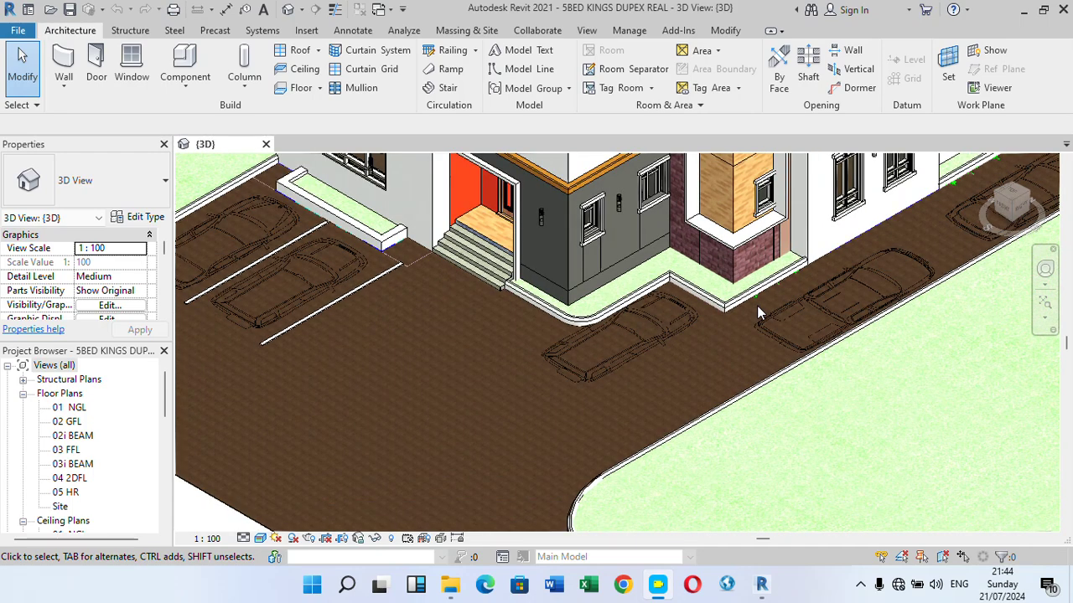
scroll(757, 310, "down", 1)
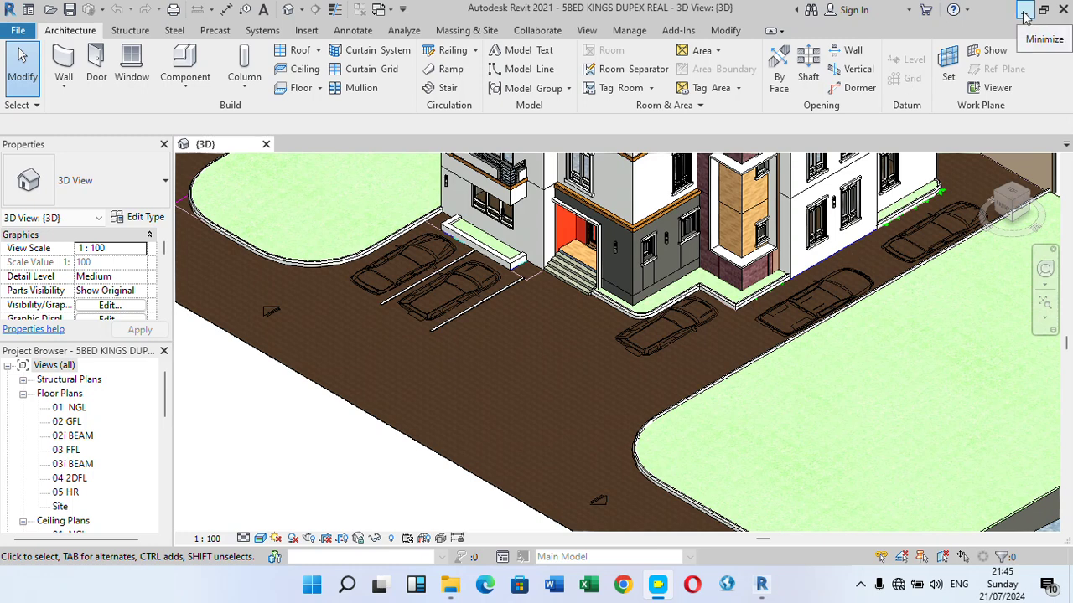
Step: Switch to File Explorer and open Screenshot (440) from the Screenshots folder in Pictures
mouse_move(451, 587)
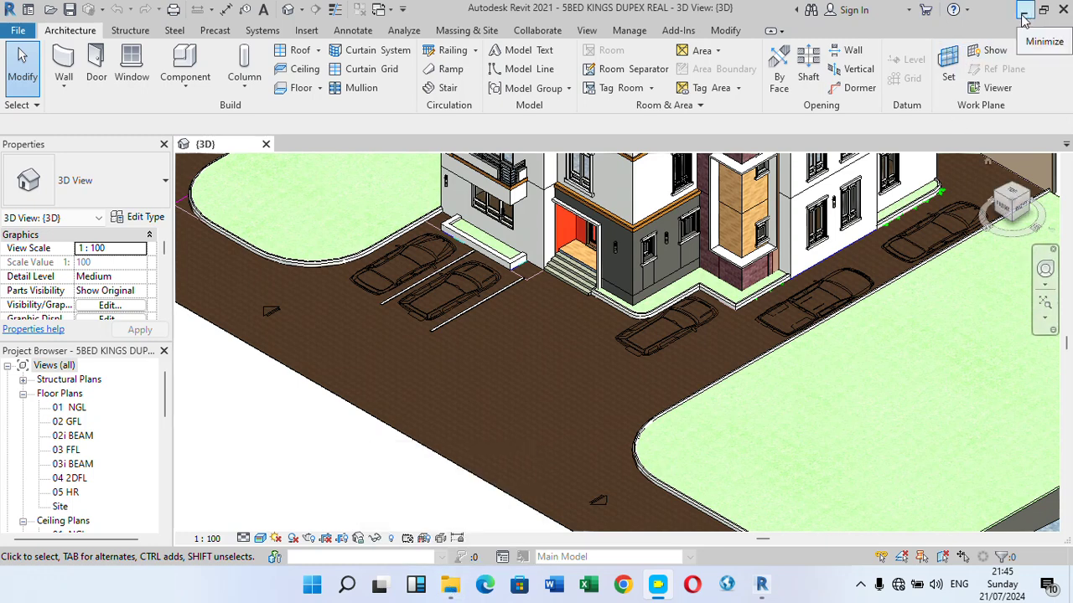
left_click(451, 585)
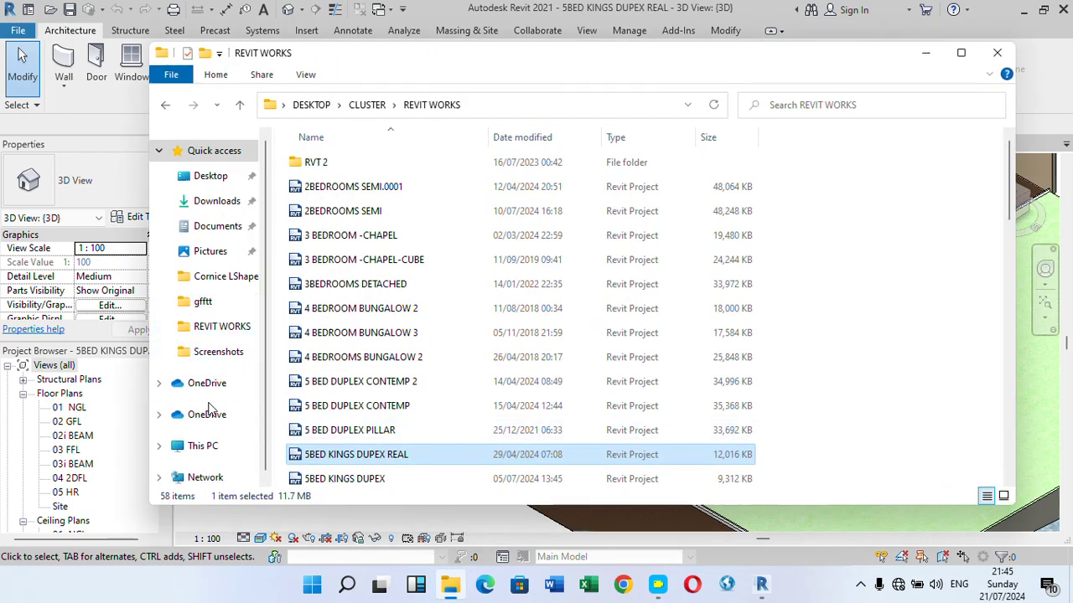
left_click(211, 253)
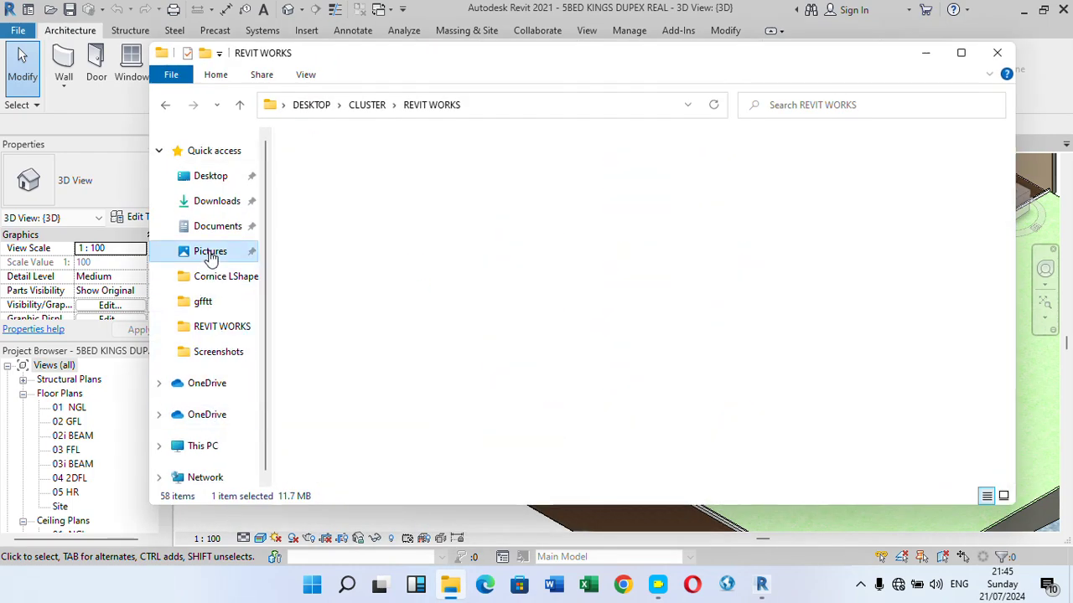
double_click(422, 187)
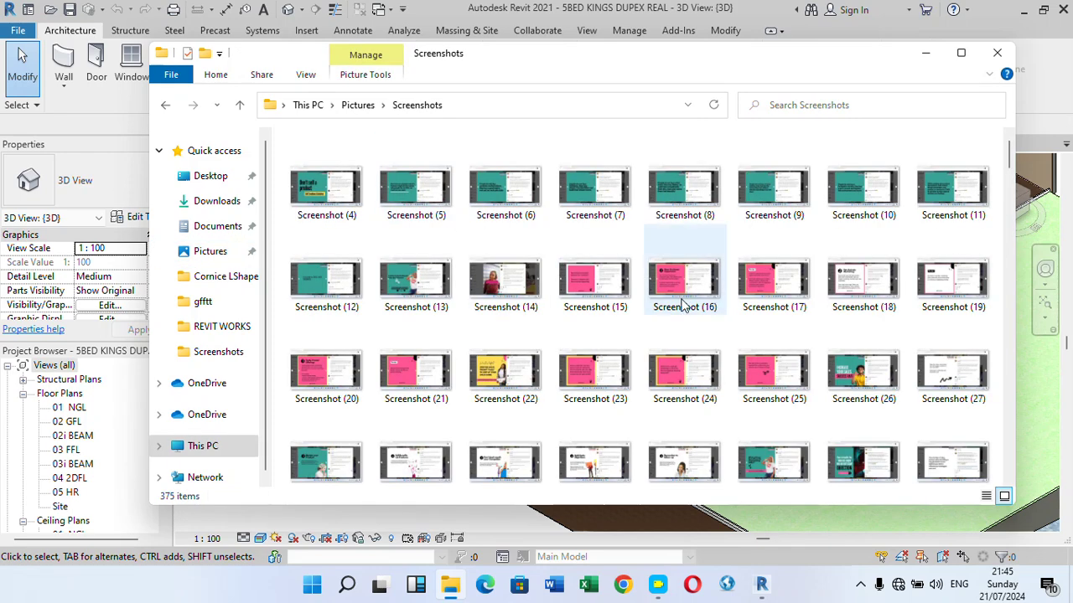
left_click_drag(1009, 157, 1011, 462)
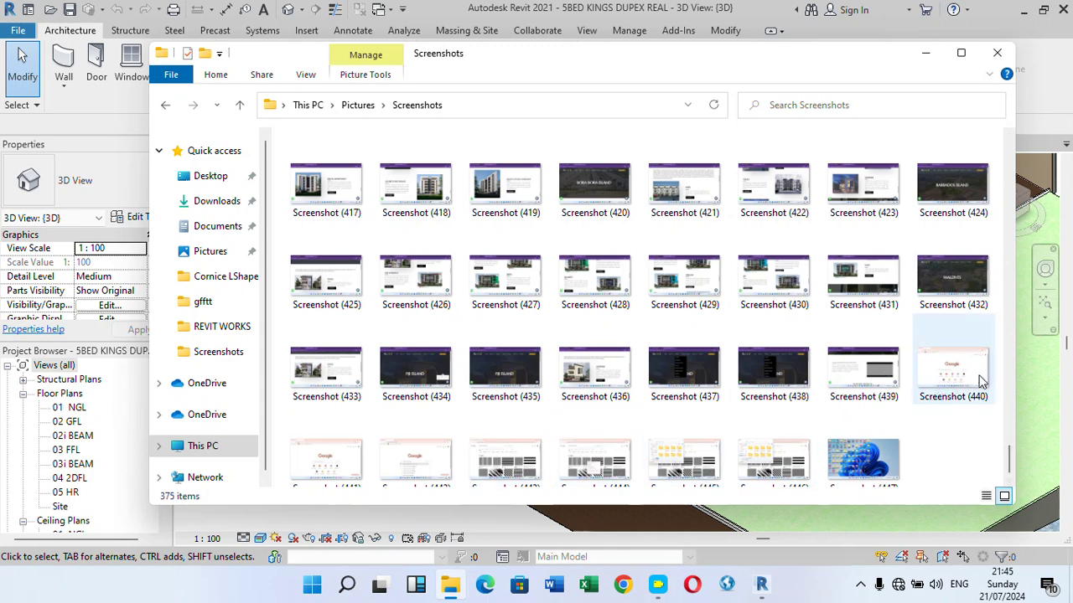
double_click(936, 400)
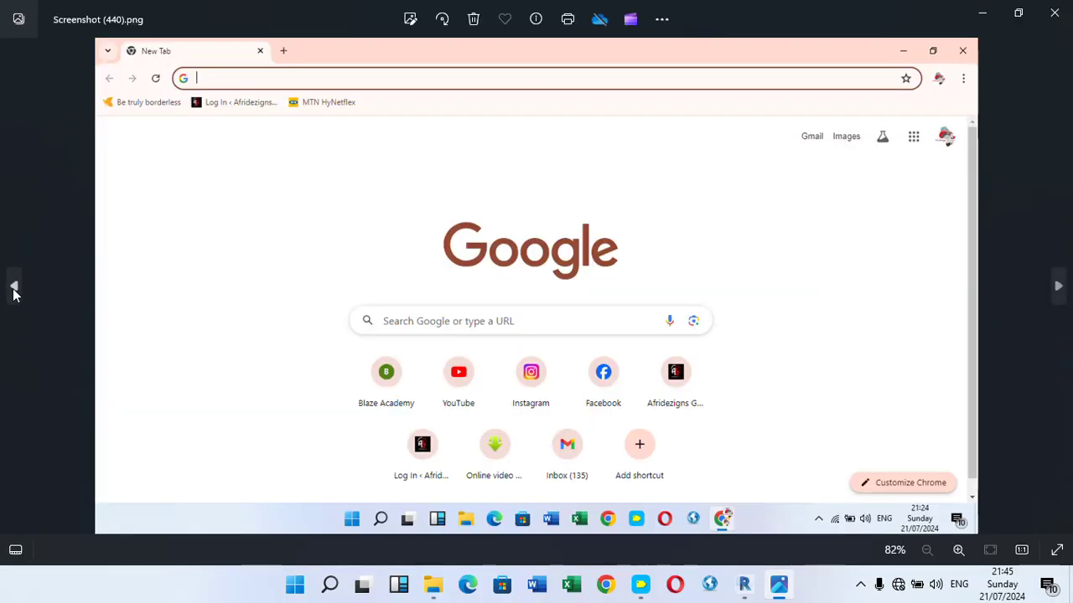
Step: Browse the screenshots up to Screenshot (443) to review the Google search for "black and white stripes"
left_click(13, 288)
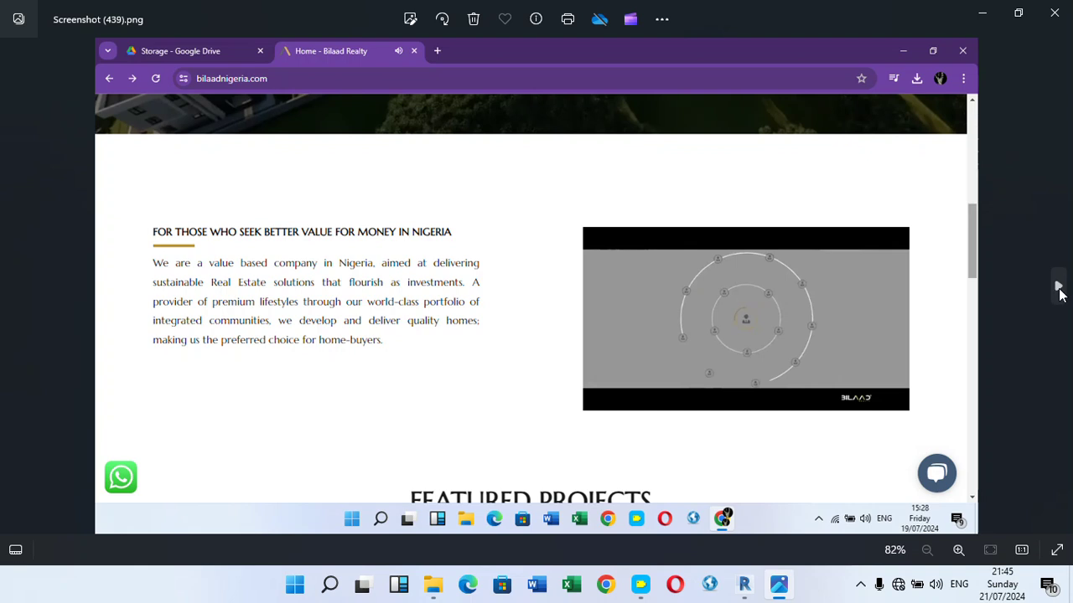
left_click(1058, 287)
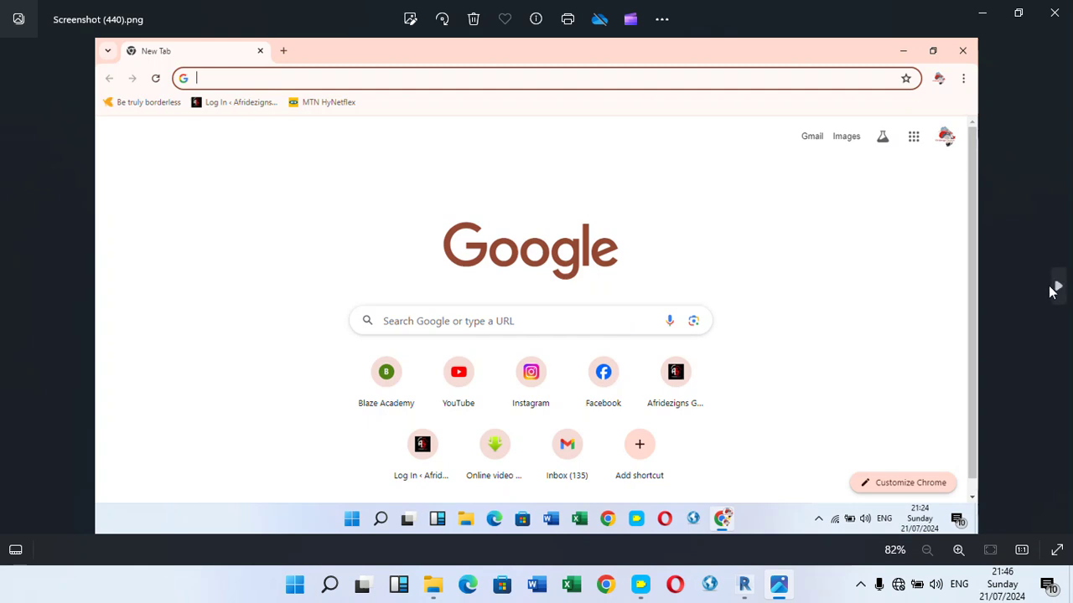
left_click(1058, 287)
left_click(1057, 286)
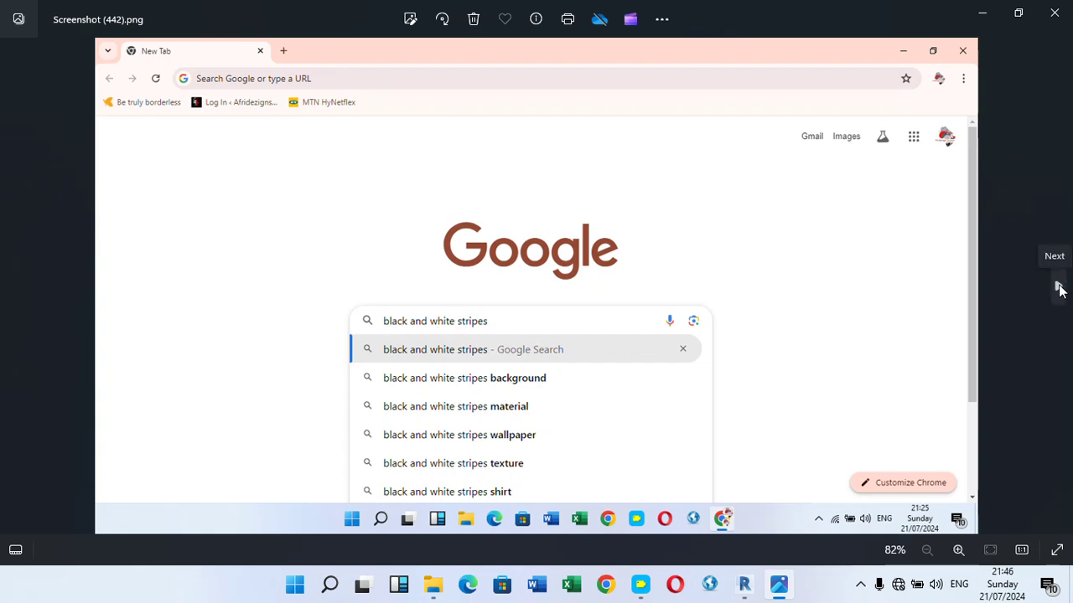
left_click(1058, 287)
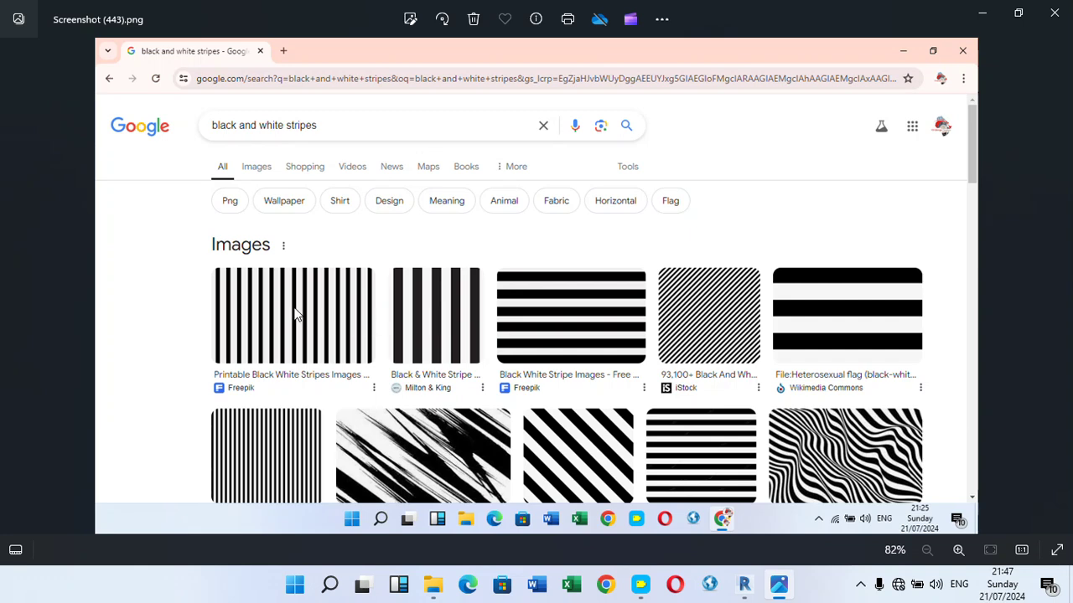
Step: Review Screenshots (444) to (447) on saving the stripe image to the desktop as "Black and White Kerbs"
right_click(440, 316)
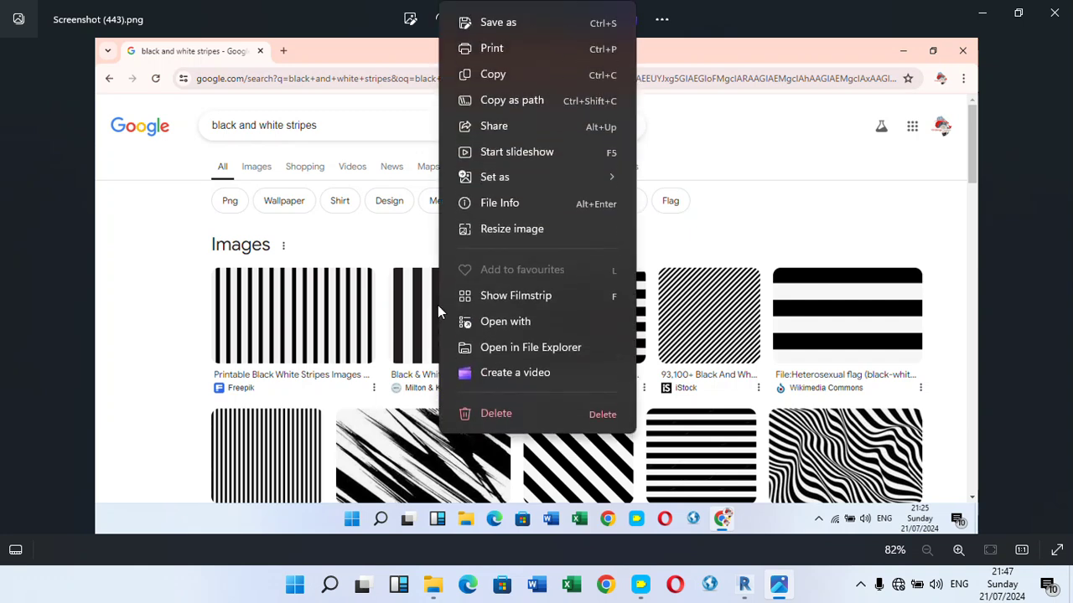
left_click(686, 255)
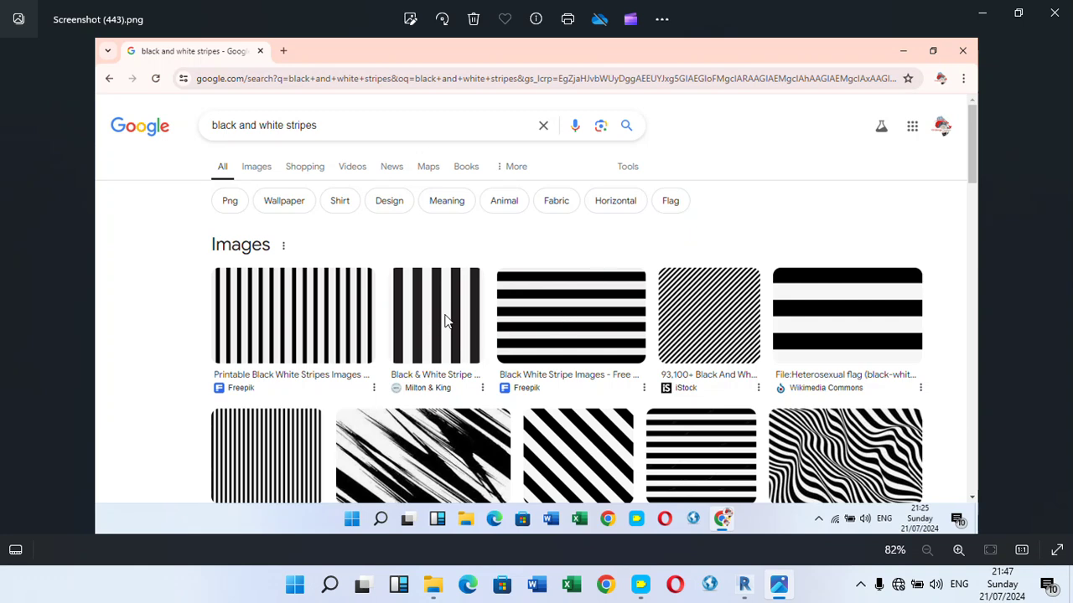
left_click(1058, 289)
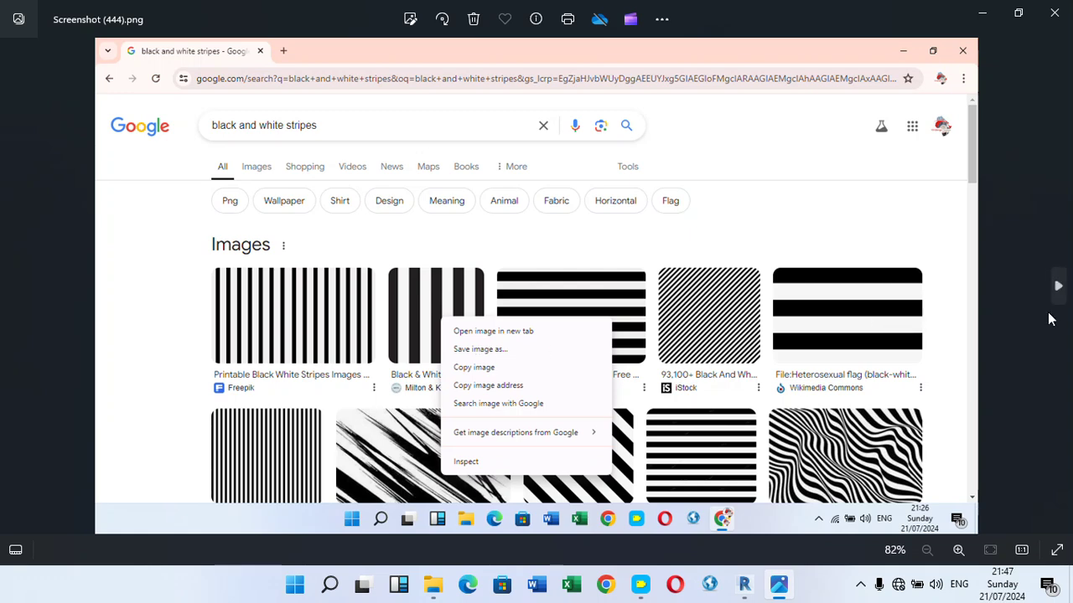
left_click(1058, 285)
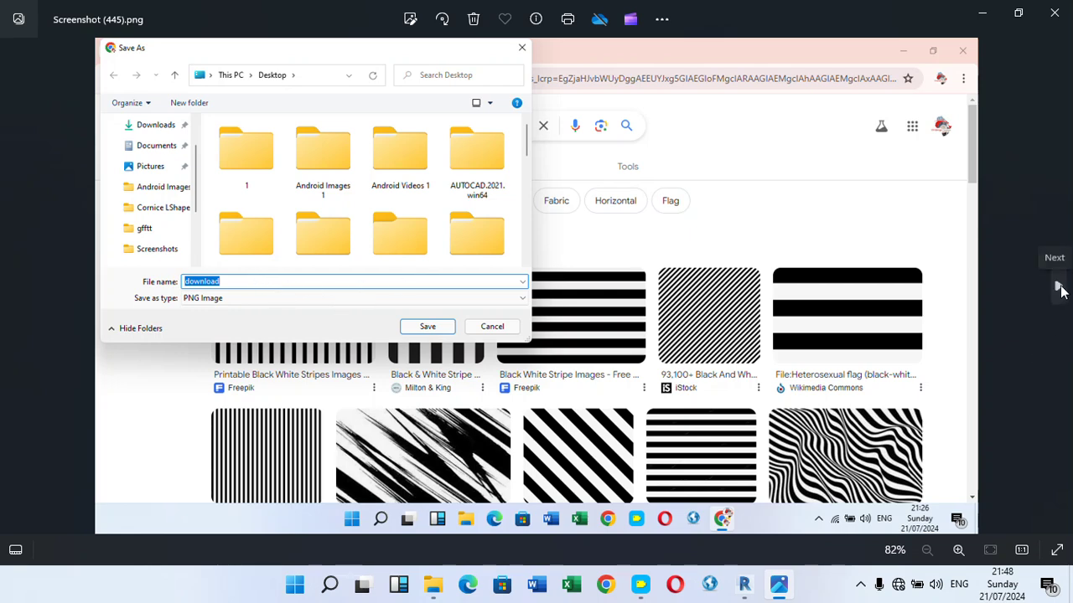
left_click(1059, 290)
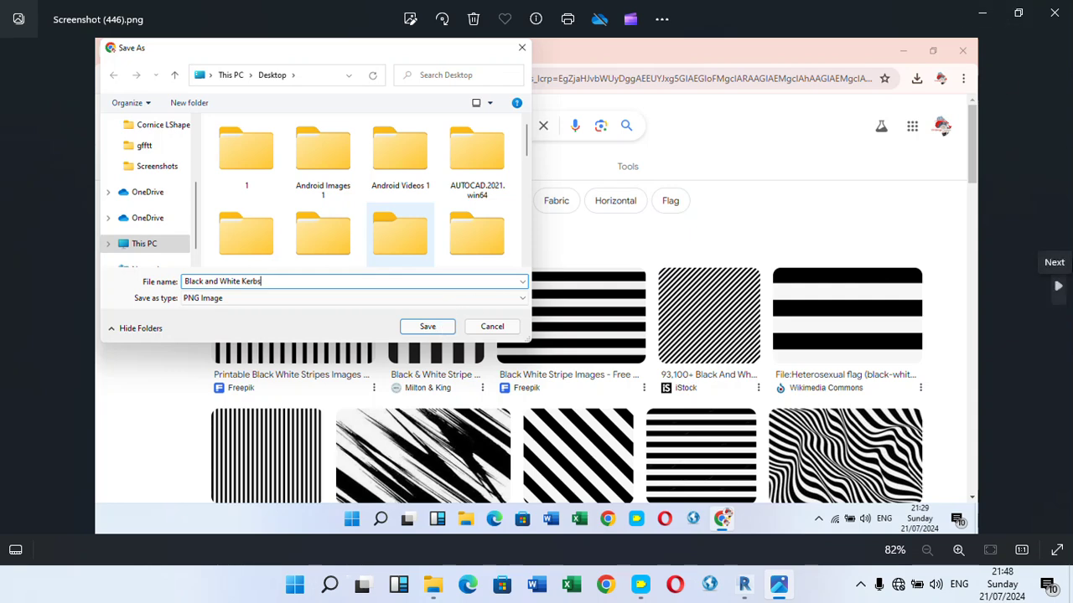
left_click(1058, 286)
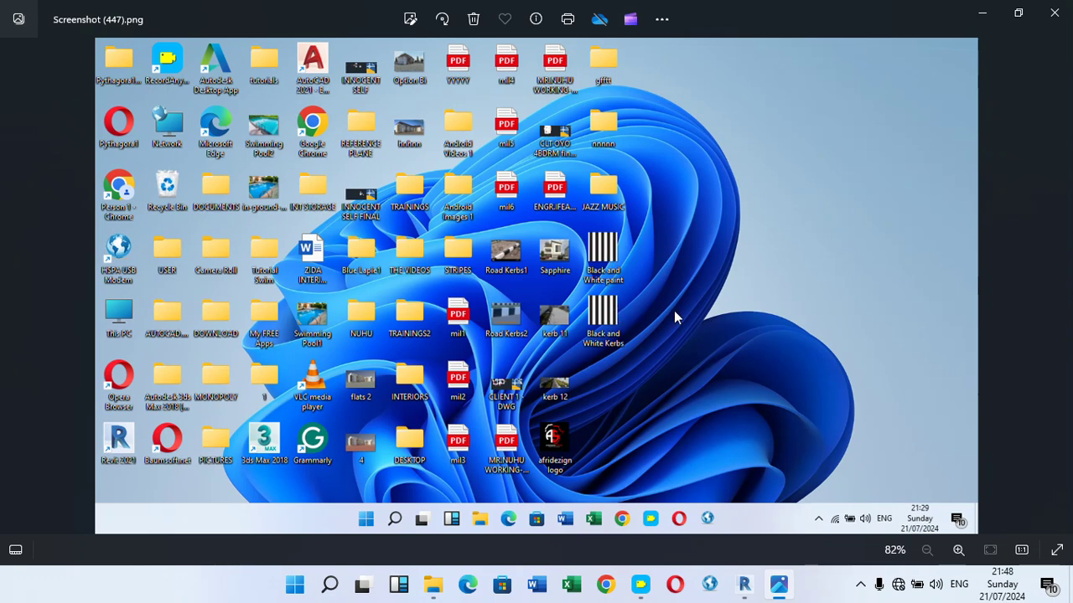
Step: Close the image viewer and clear the open windows to view the Black and White Kerbs image on the desktop
left_click(1054, 19)
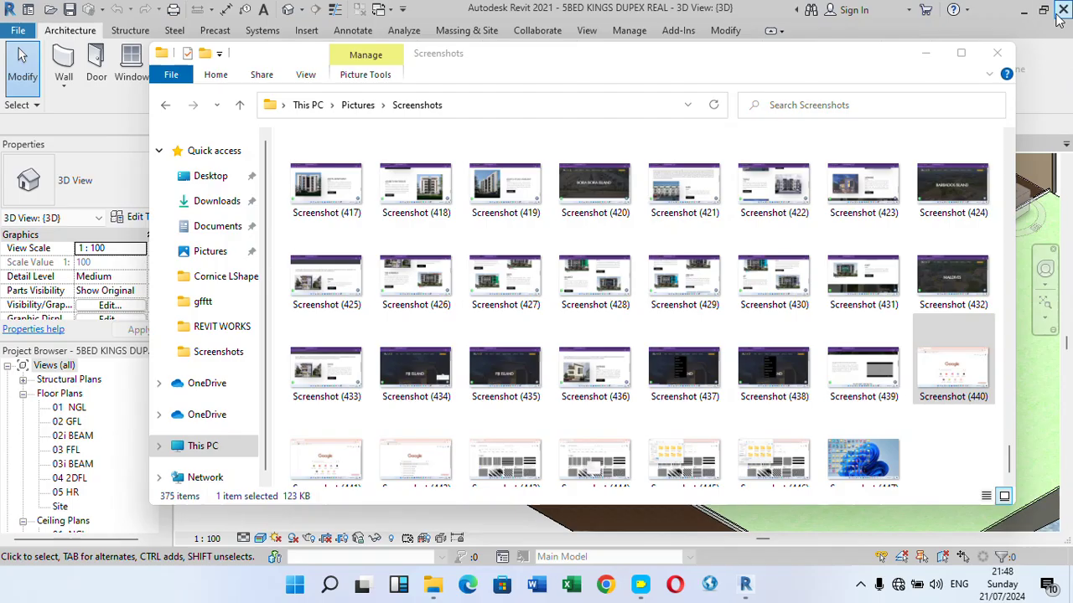
left_click(997, 53)
left_click(1024, 9)
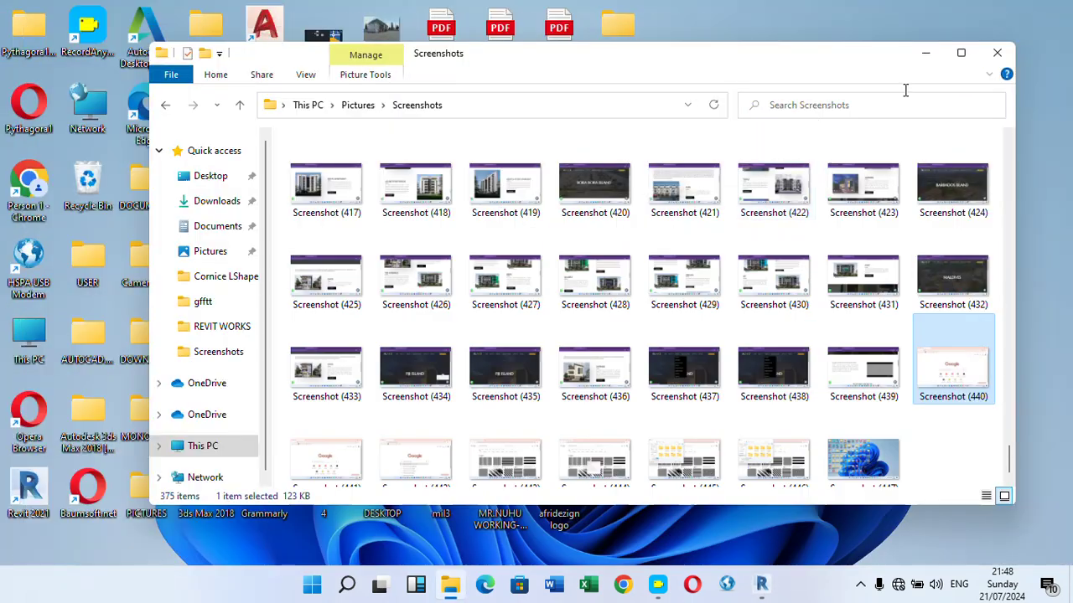
left_click(927, 52)
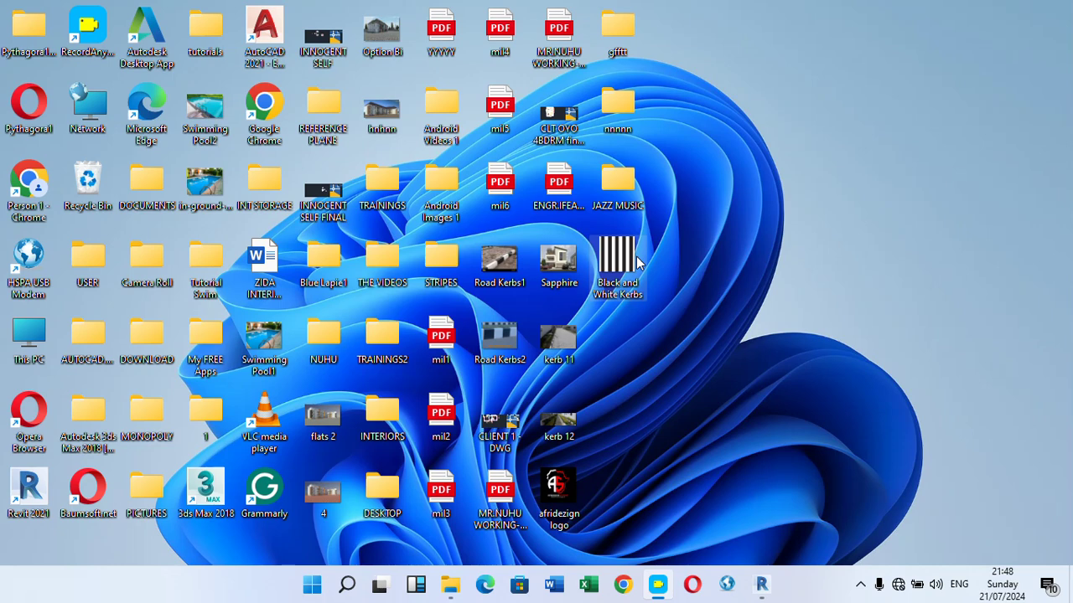
Step: Switch back to Revit and open the Material Browser for the project materials
mouse_move(453, 590)
left_click(769, 591)
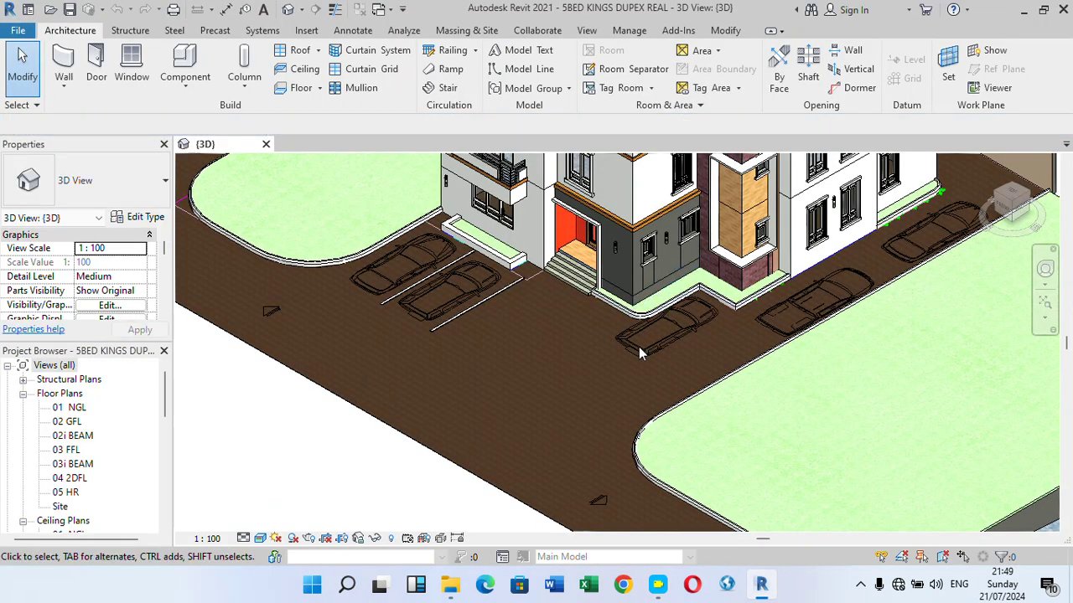
scroll(549, 417, "down", 2)
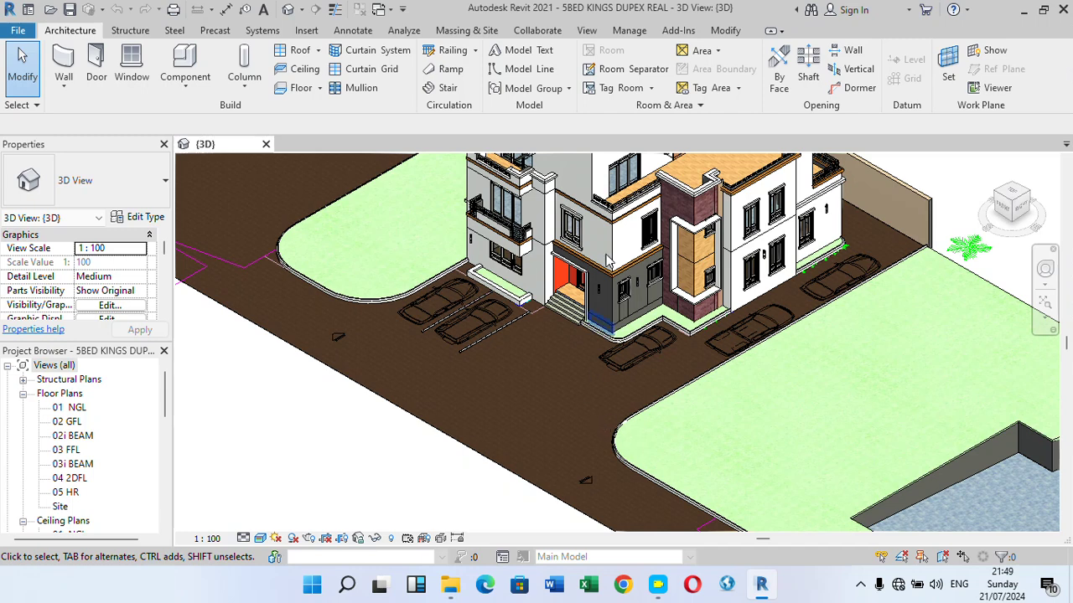
left_click(635, 32)
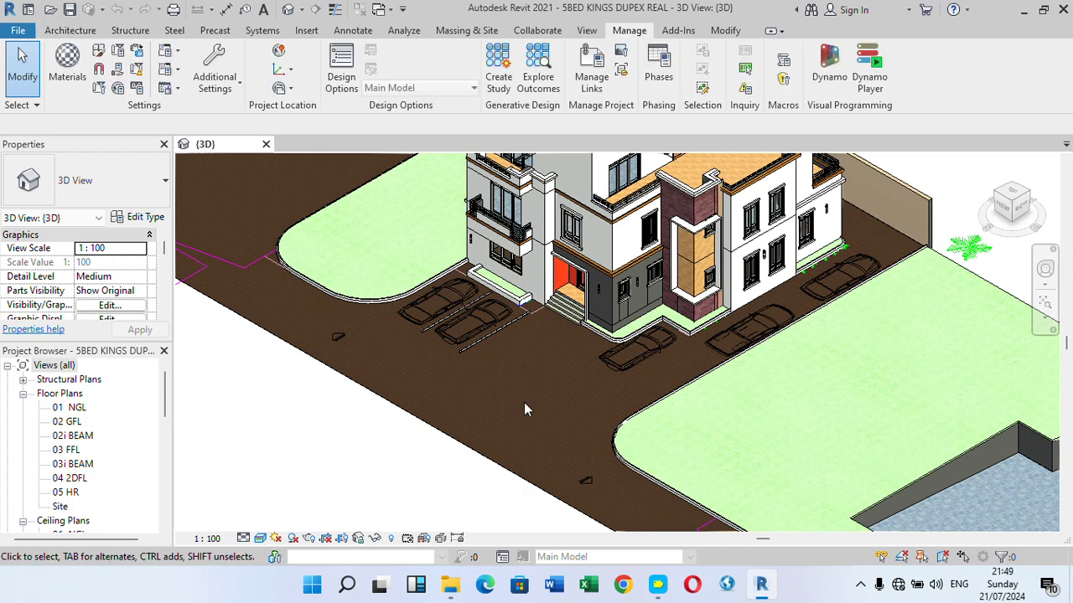
left_click(70, 78)
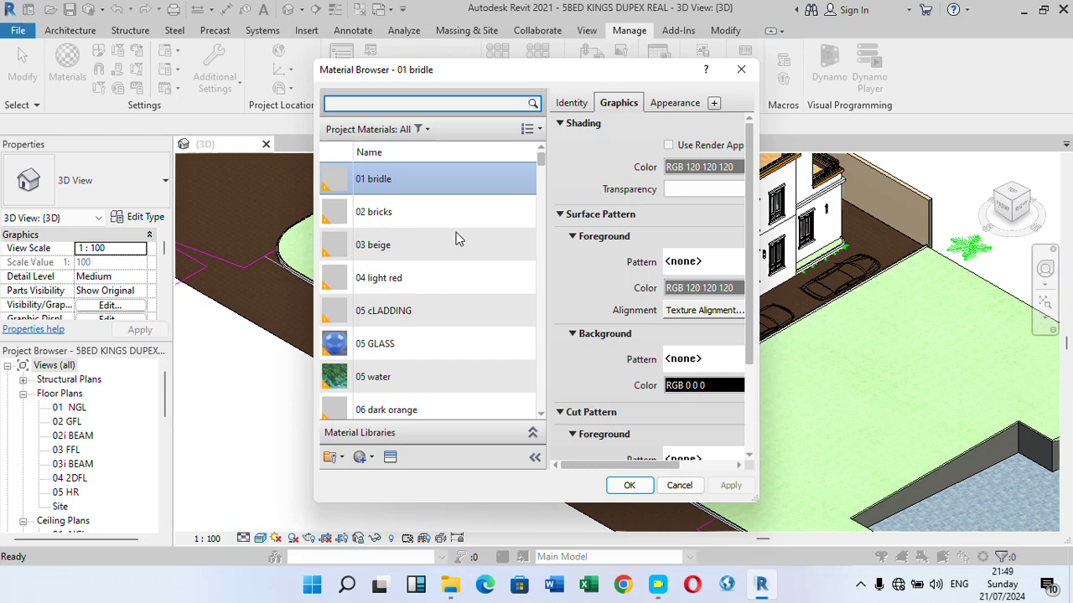
scroll(419, 352, "down", 1)
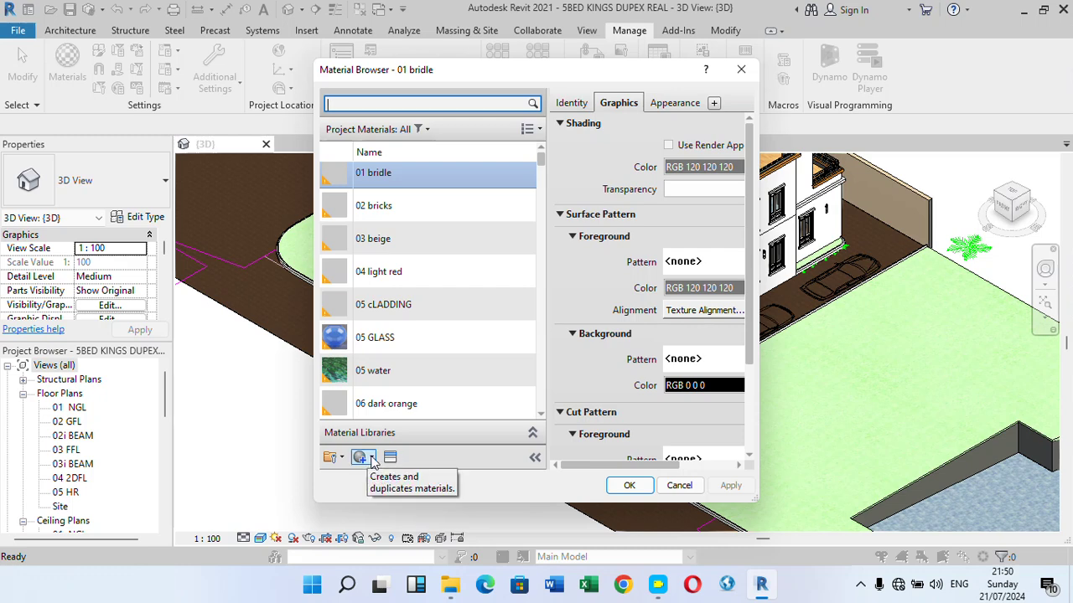
Step: Create a new project material and rename it "Black and White Kerbs"
left_click(371, 459)
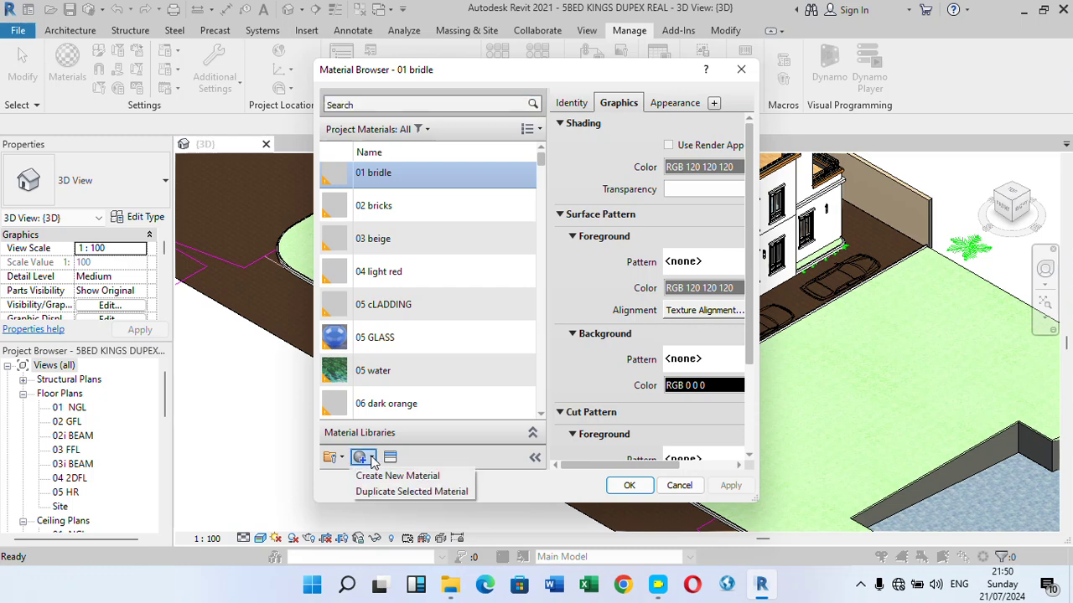
left_click(408, 477)
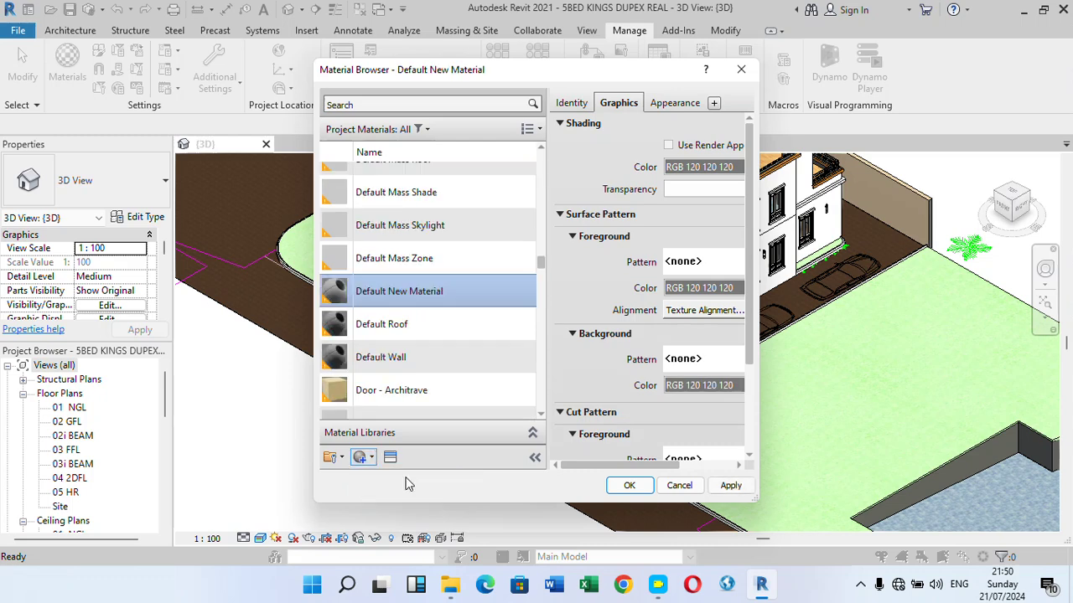
scroll(491, 335, "down", 1)
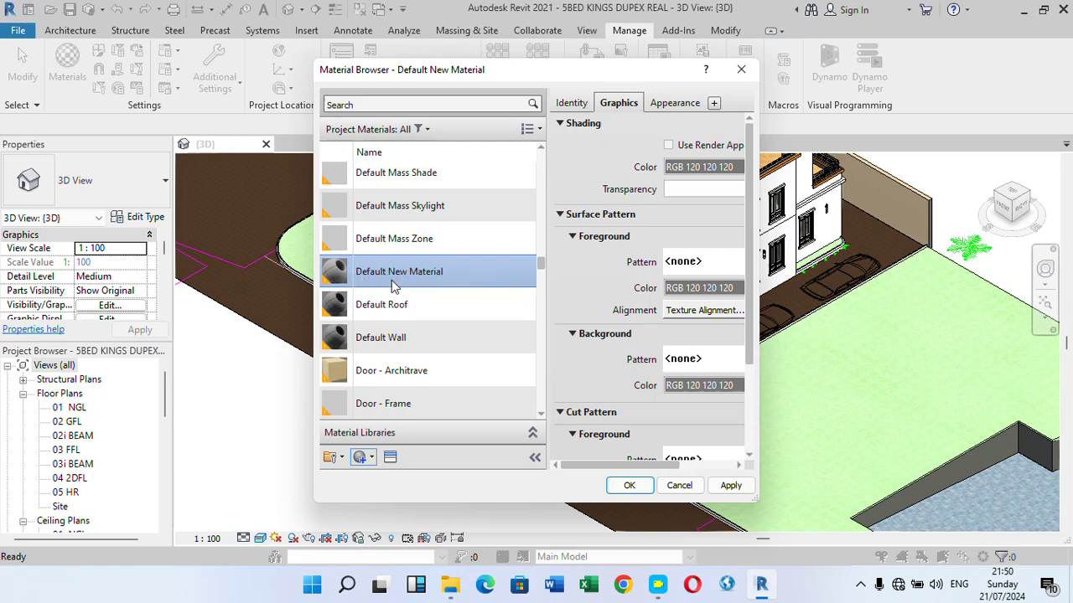
right_click(463, 273)
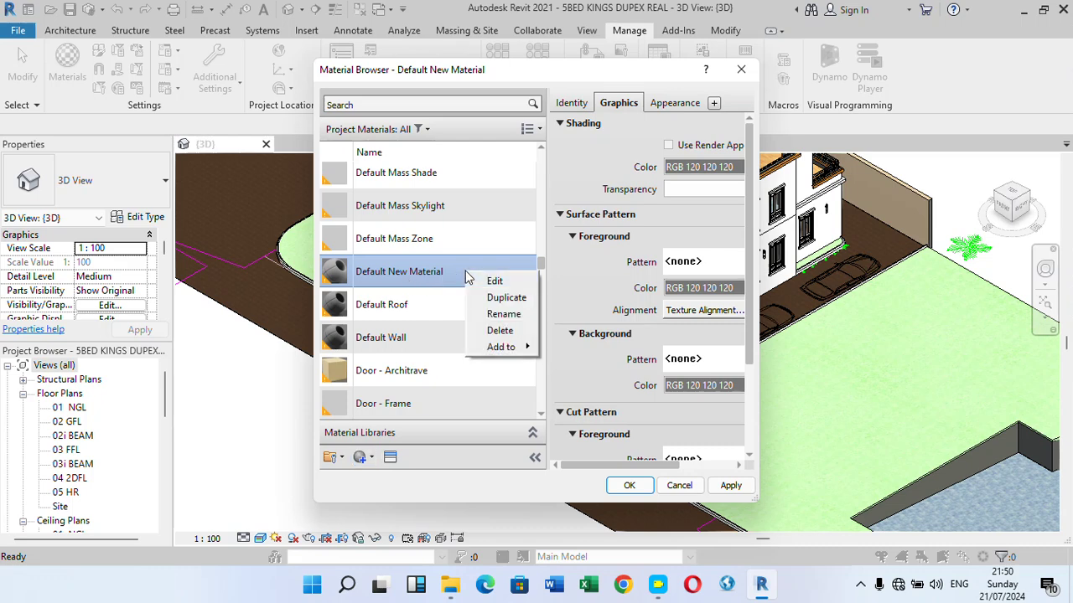
left_click(514, 316)
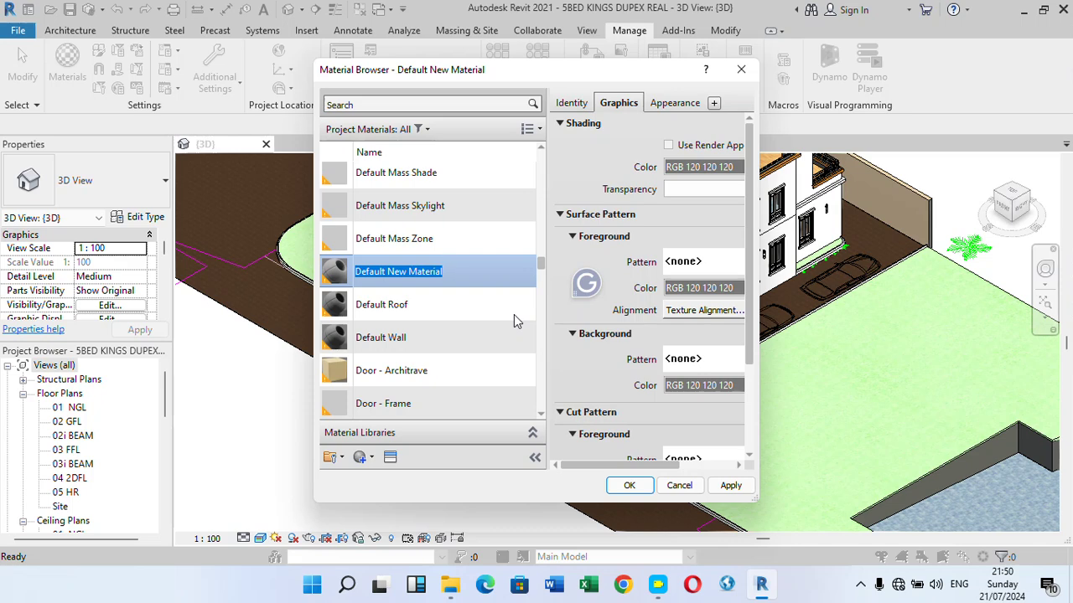
type("B")
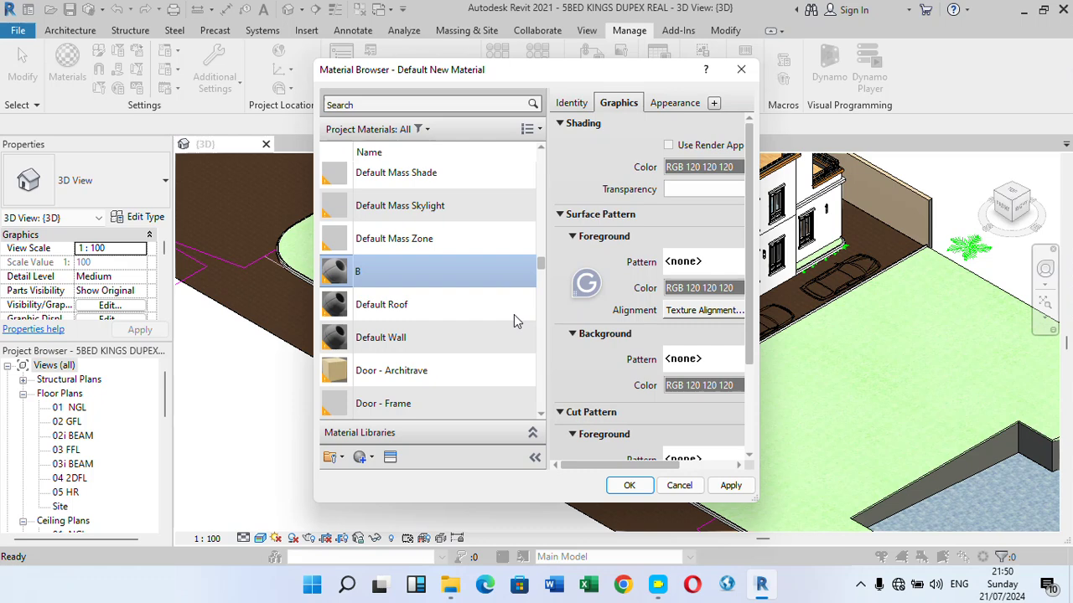
type("lack and White Kerbs")
Step: Replace the Black and White Kerbs material's appearance asset with Riverstone - Blue from the Stone category of the Appearance Library
left_click(680, 109)
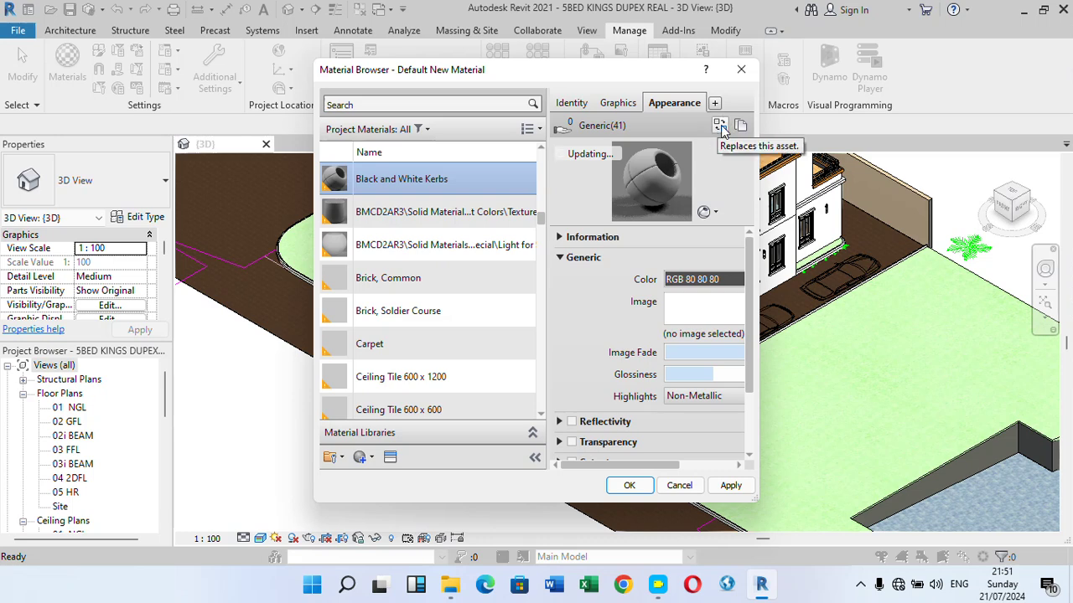
left_click(721, 126)
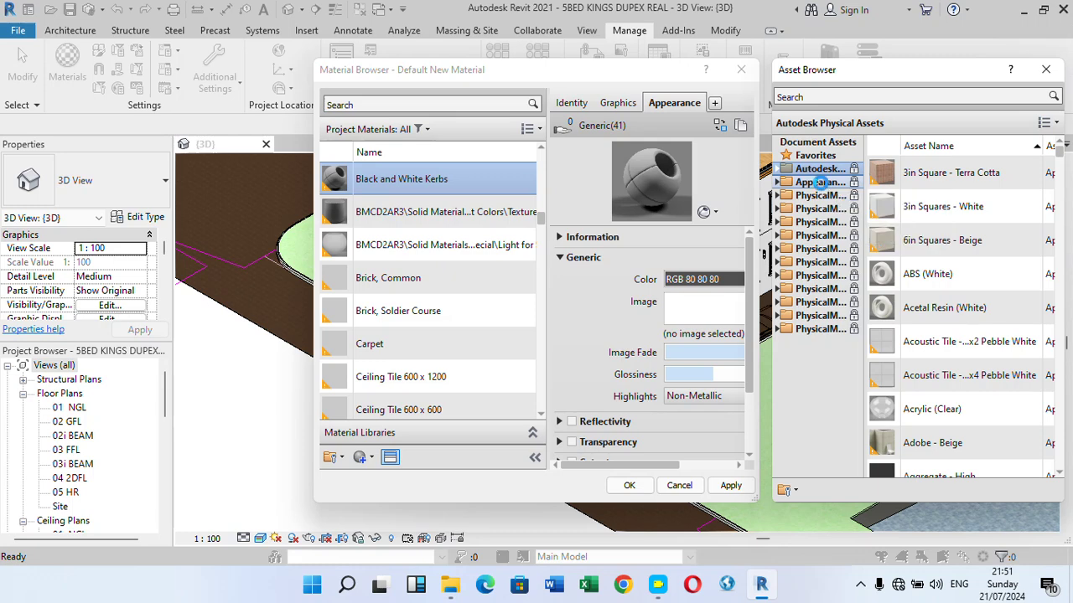
left_click(821, 185)
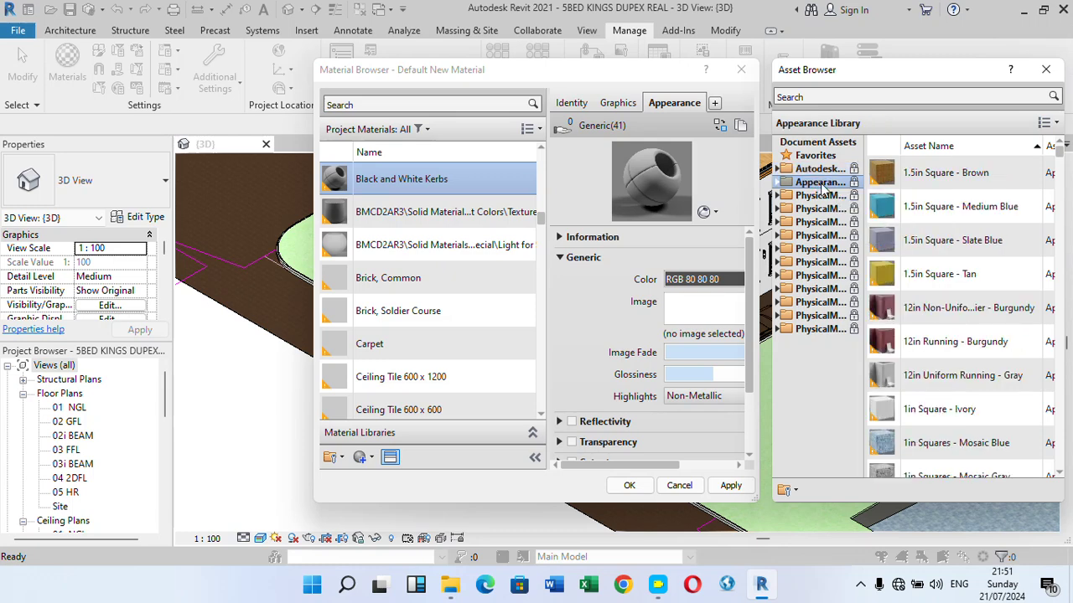
double_click(822, 183)
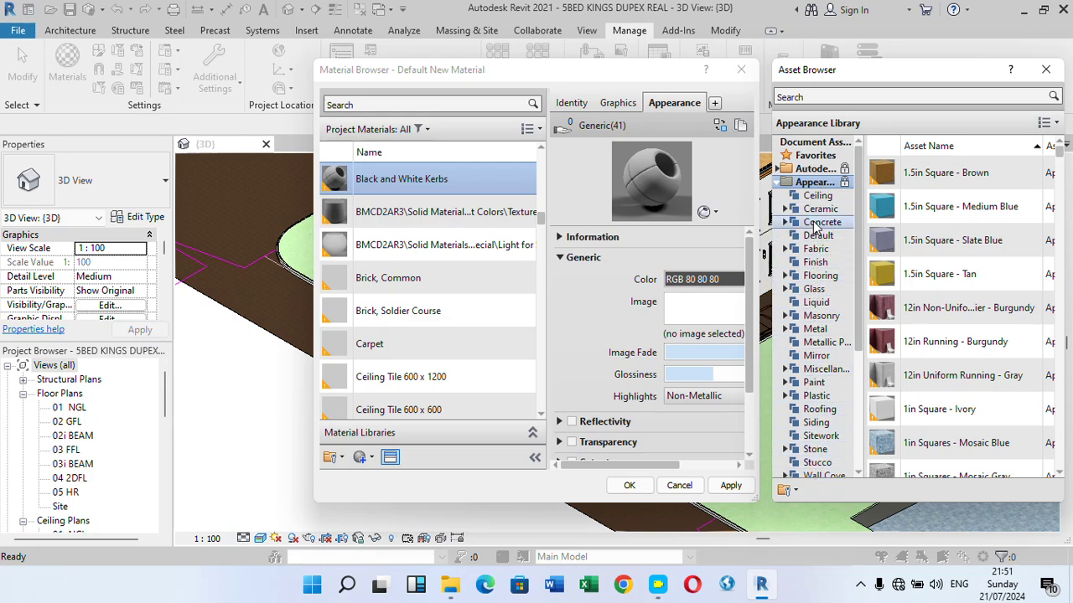
left_click(815, 450)
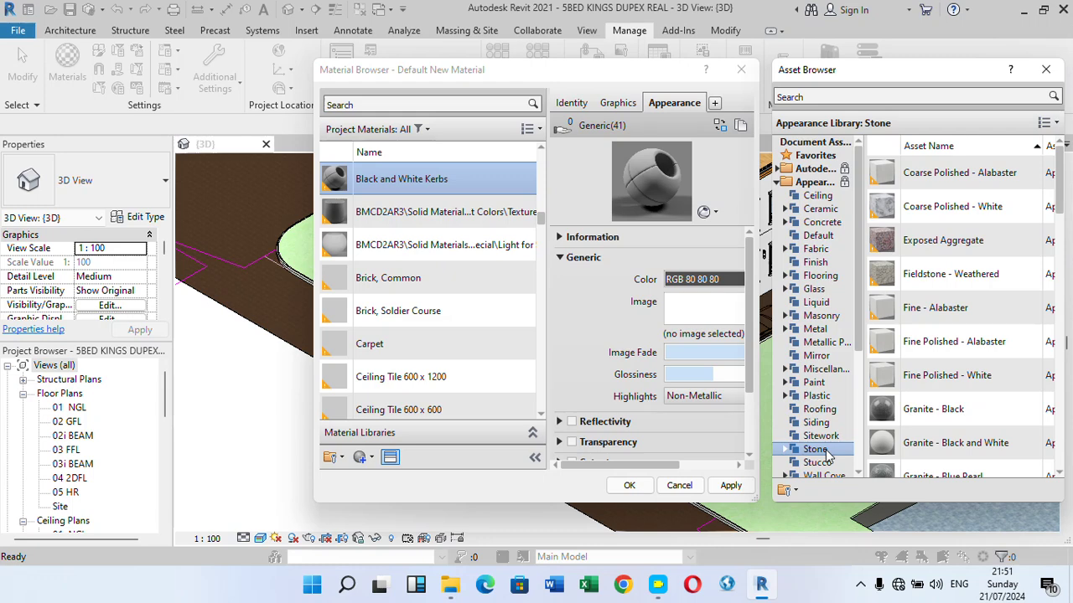
scroll(1002, 317, "down", 10)
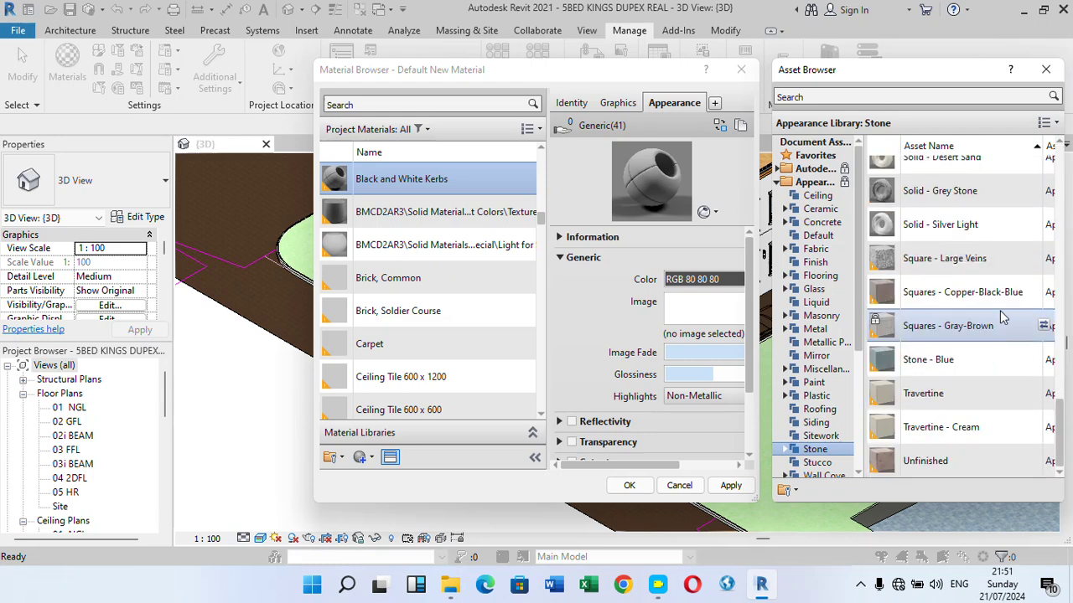
scroll(975, 347, "up", 5)
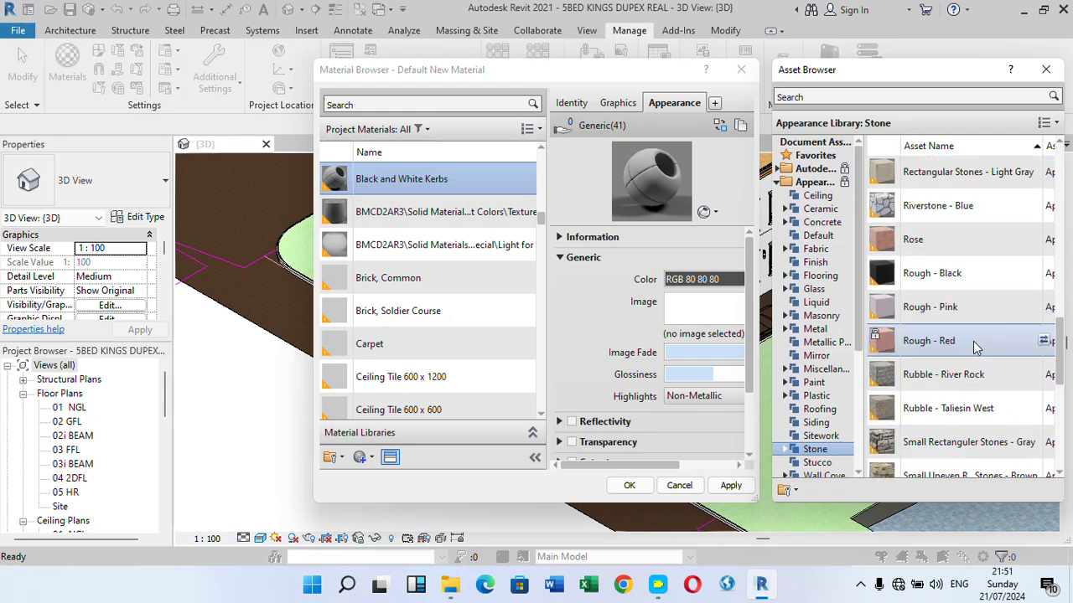
scroll(972, 345, "up", 5)
scroll(961, 343, "down", 4)
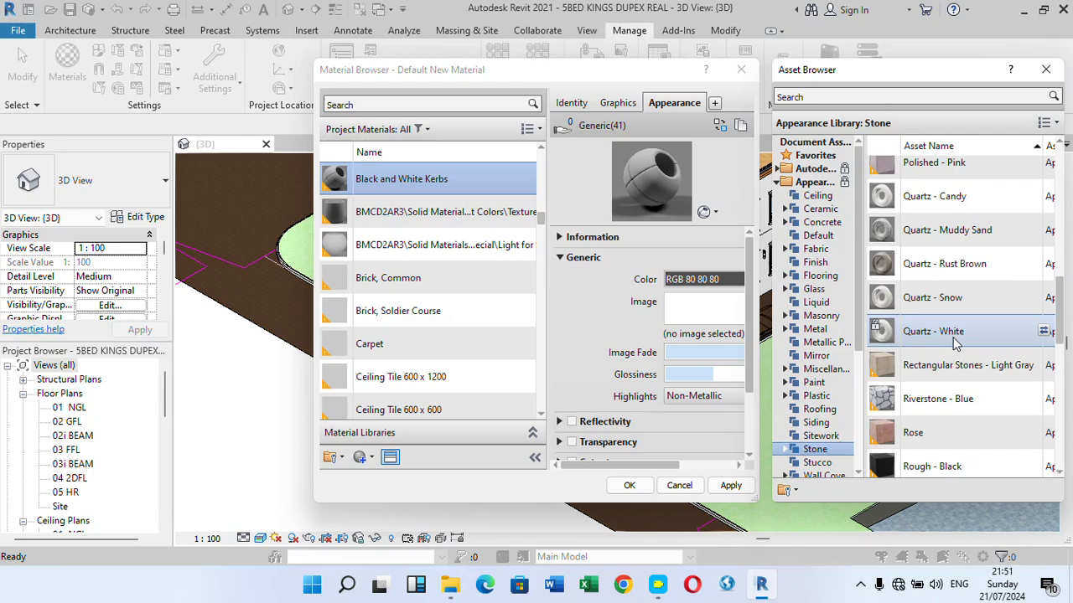
left_click(1044, 401)
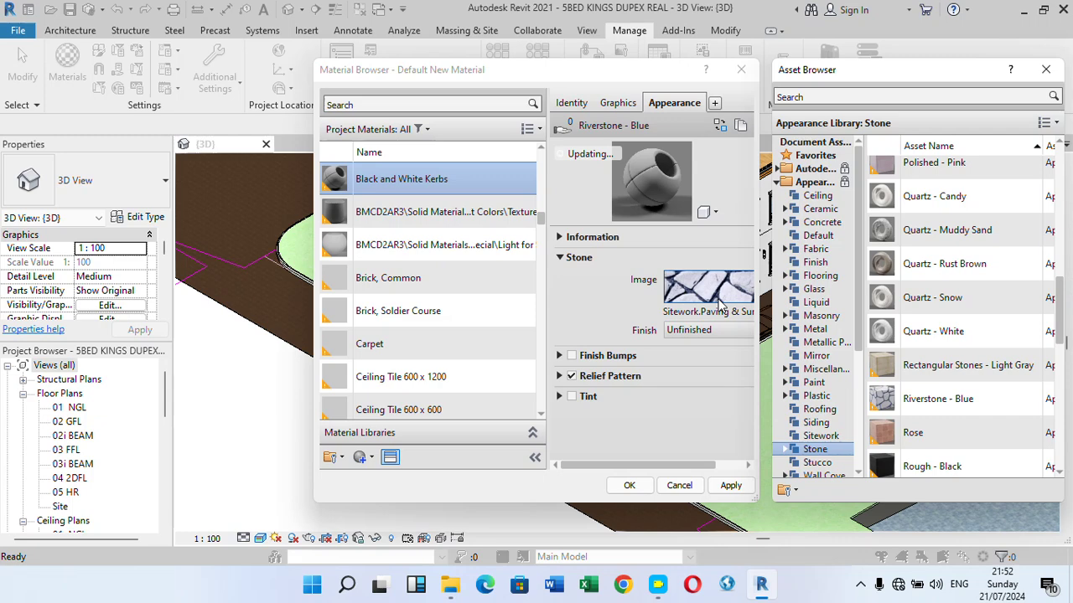
scroll(922, 402, "down", 1)
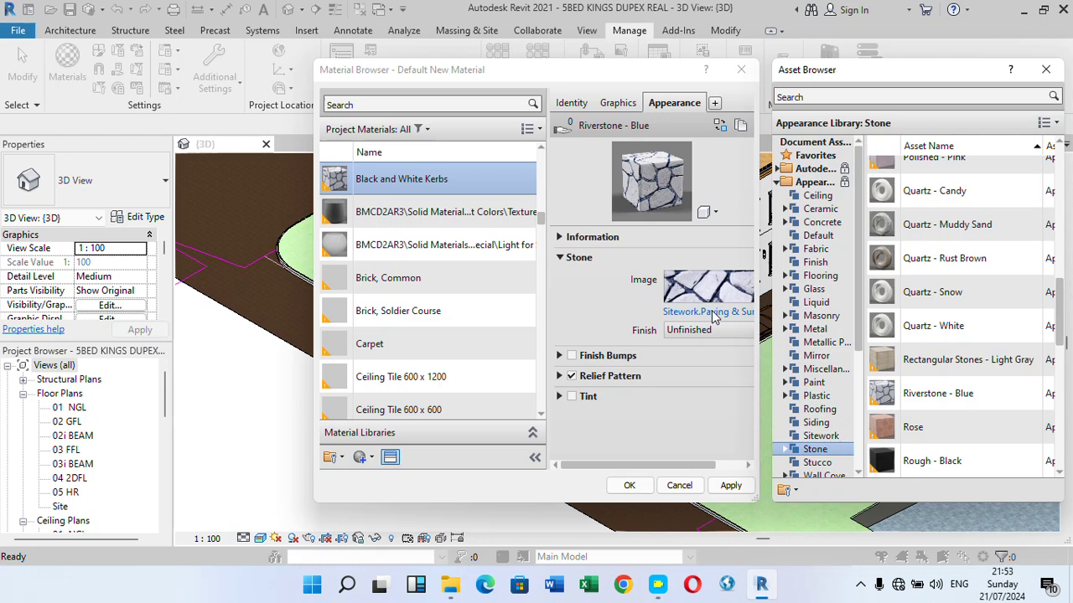
Step: Replace the stone texture with the desktop image "Black and White Kerbs.png" and accept the material changes
left_click(714, 314)
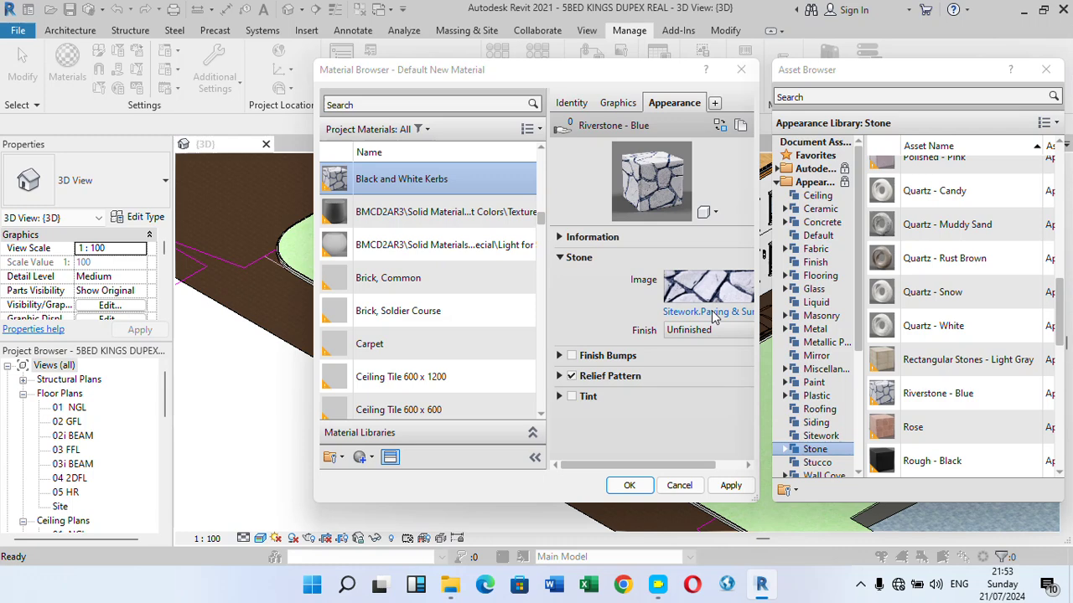
left_click(714, 314)
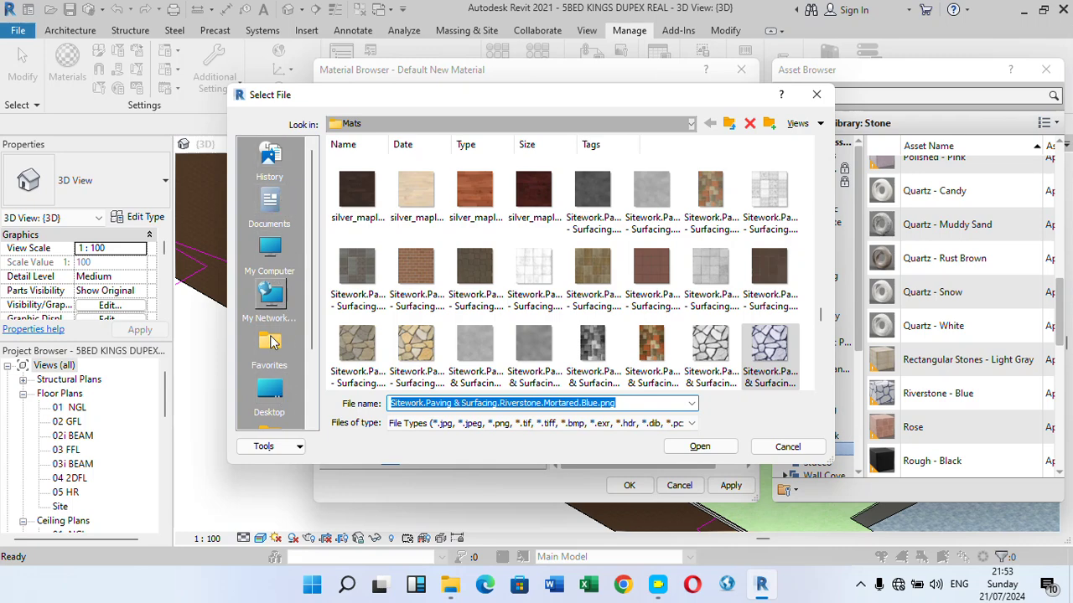
left_click(270, 397)
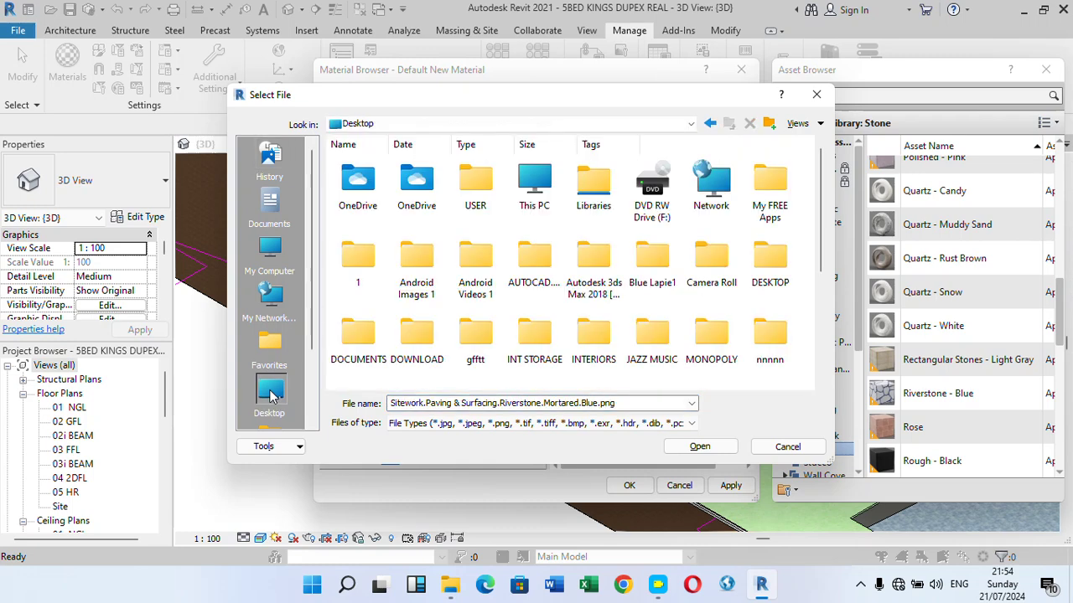
scroll(528, 218, "down", 5)
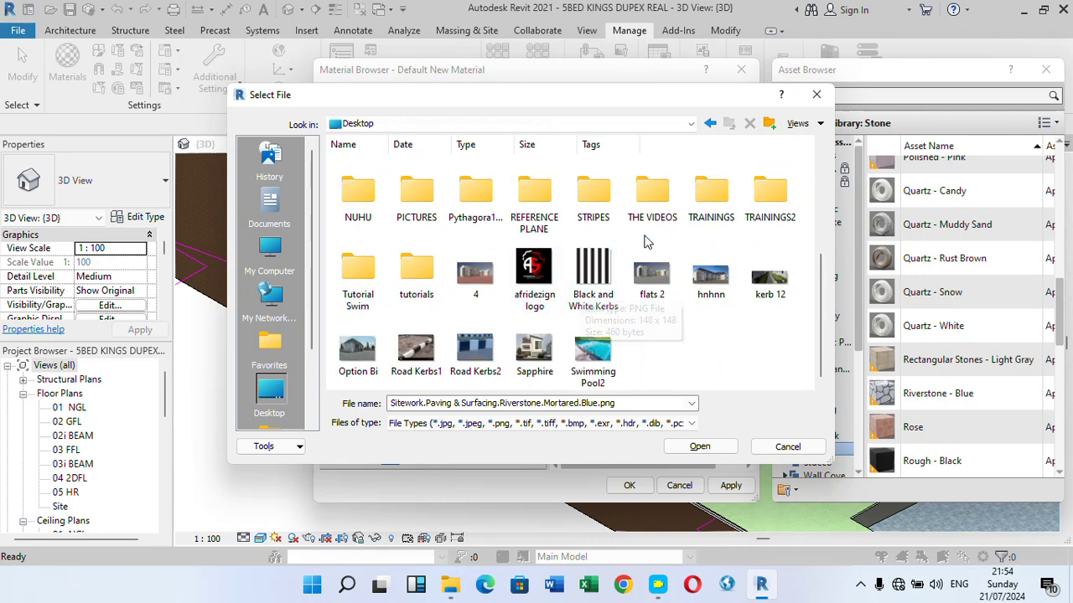
left_click(597, 272)
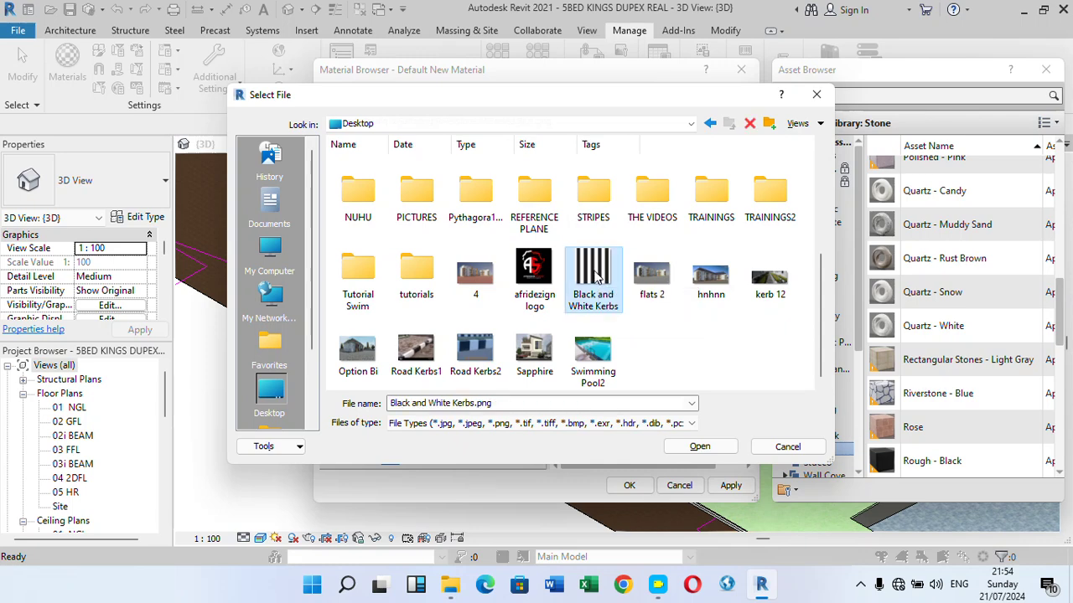
left_click(694, 449)
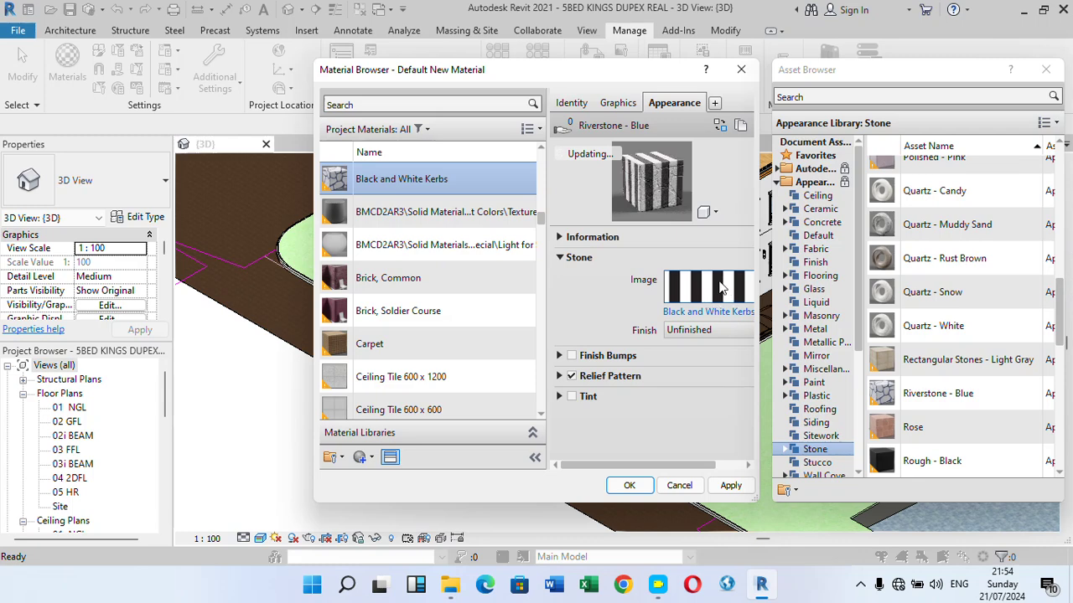
mouse_move(720, 287)
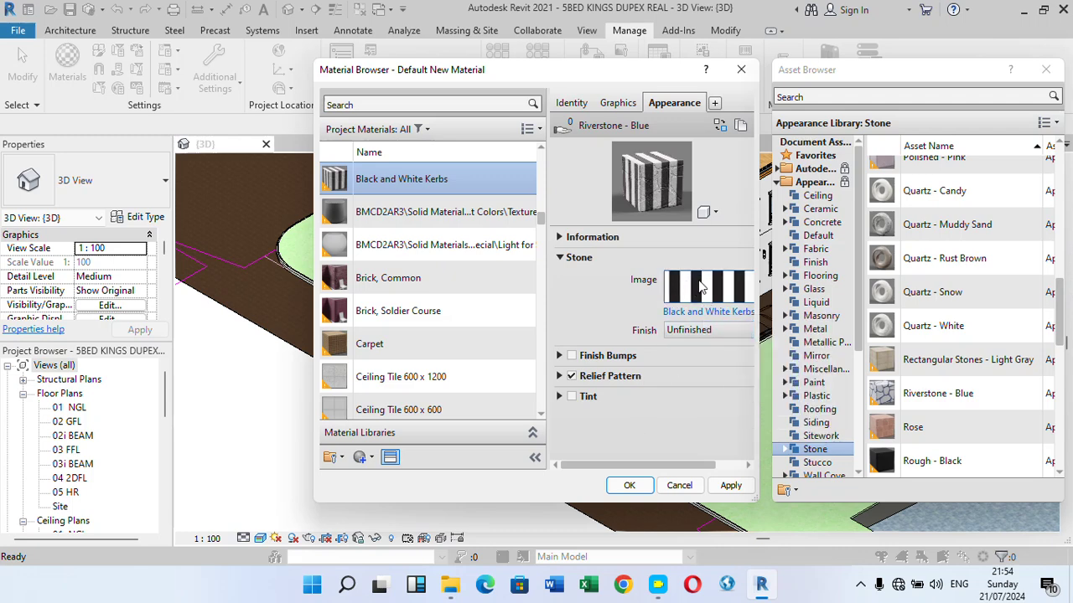
left_click(630, 487)
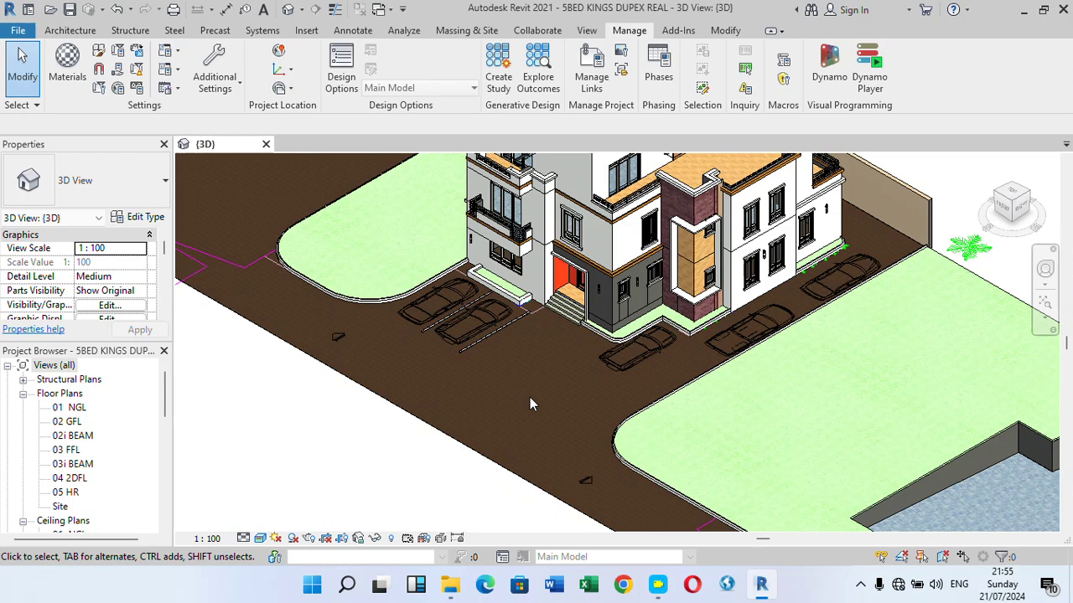
Step: Examine the low planter wall and its outer corner beside the entrance steps
scroll(591, 361, "up", 5)
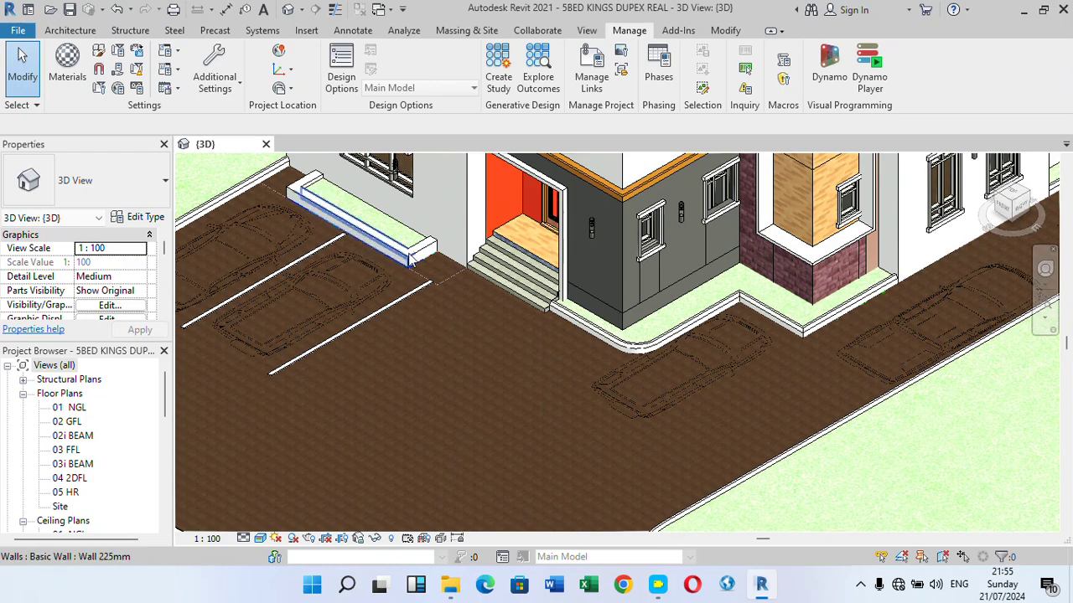
scroll(407, 269, "up", 3)
scroll(407, 270, "down", 2)
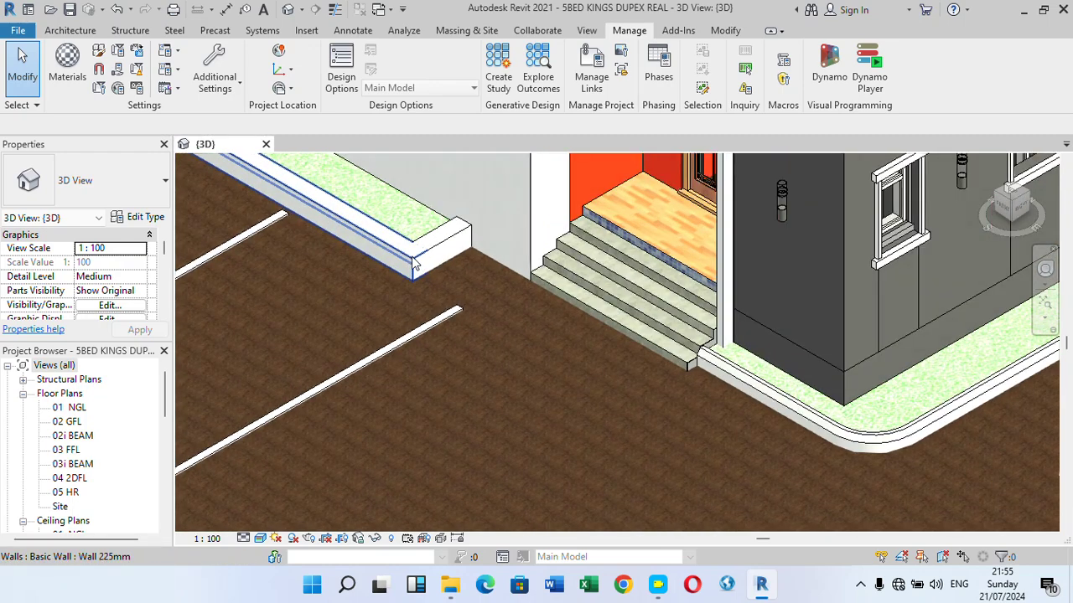
scroll(423, 280, "down", 3)
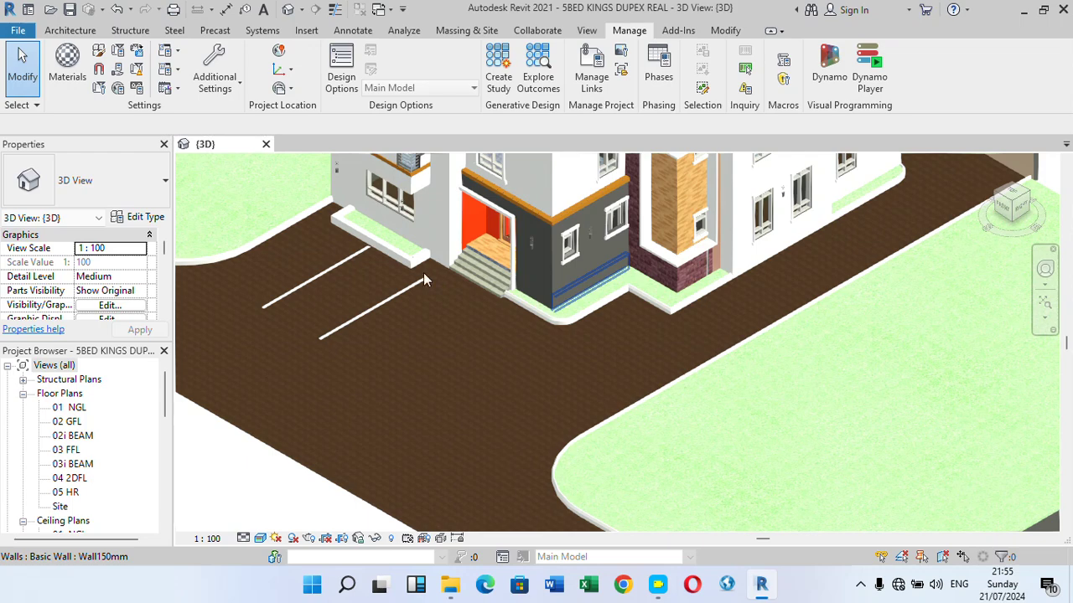
scroll(447, 278, "up", 4)
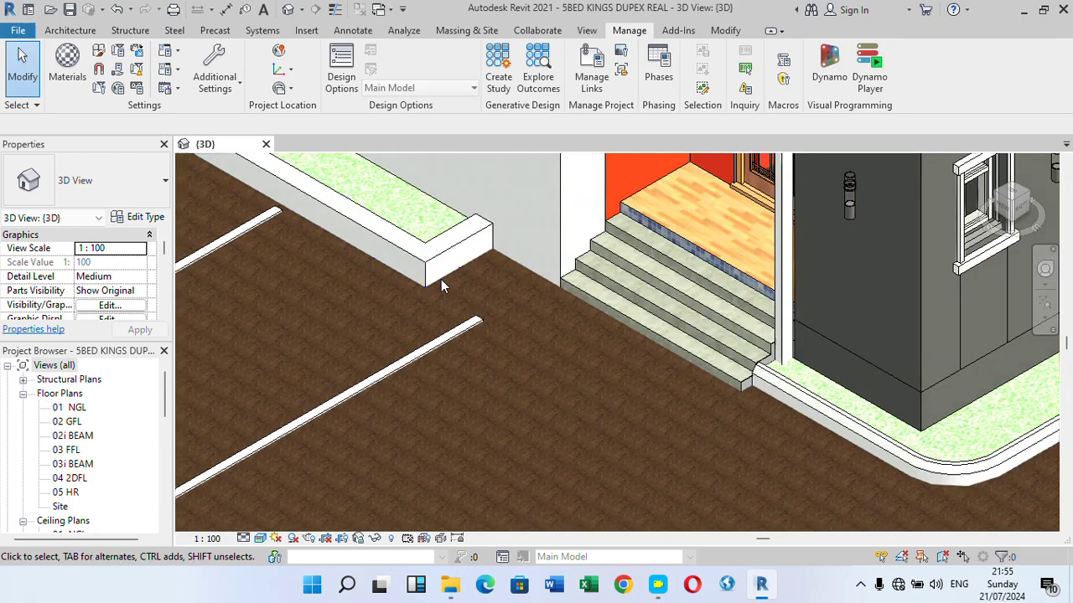
scroll(528, 324, "down", 2)
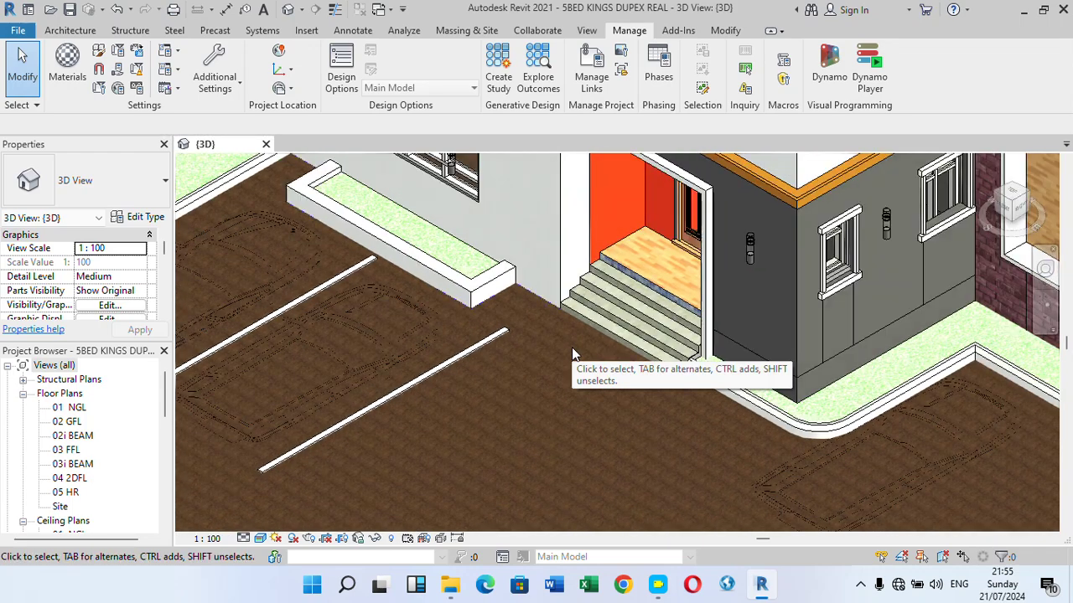
scroll(465, 314, "up", 2)
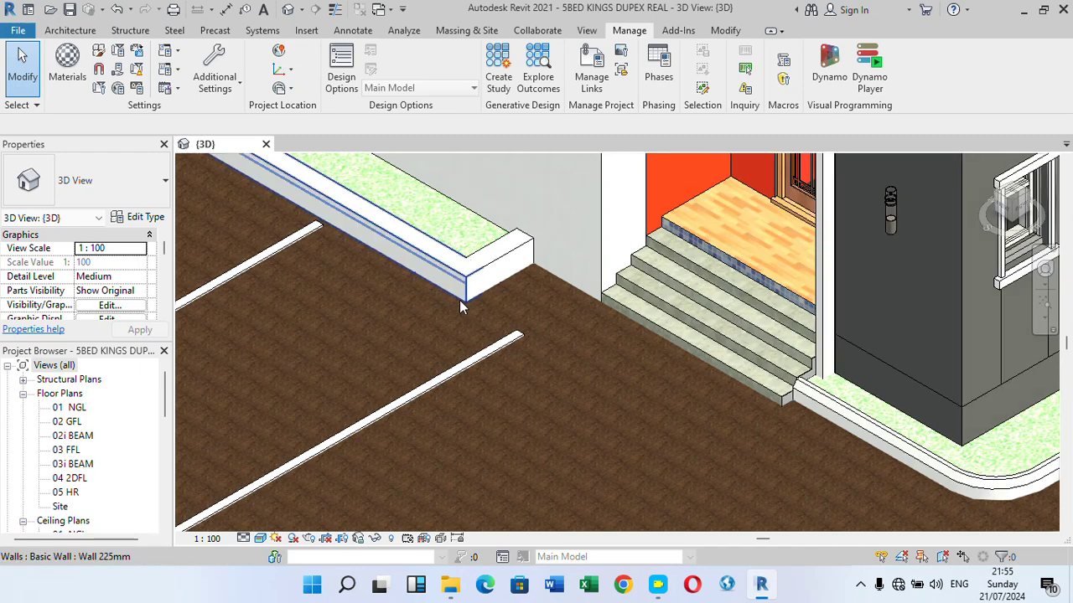
scroll(480, 292, "up", 2)
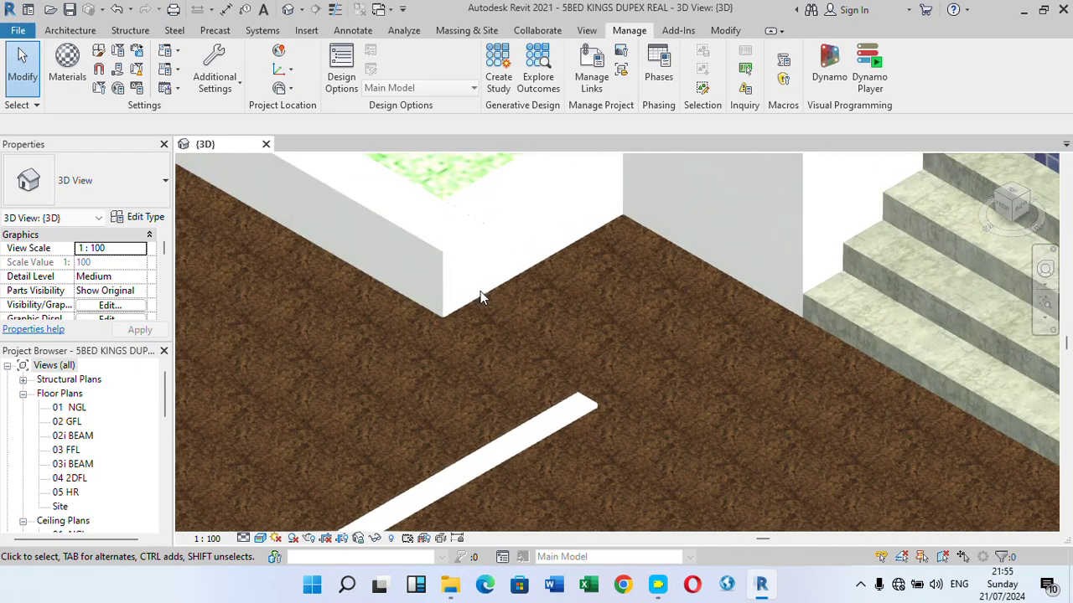
left_click(595, 289)
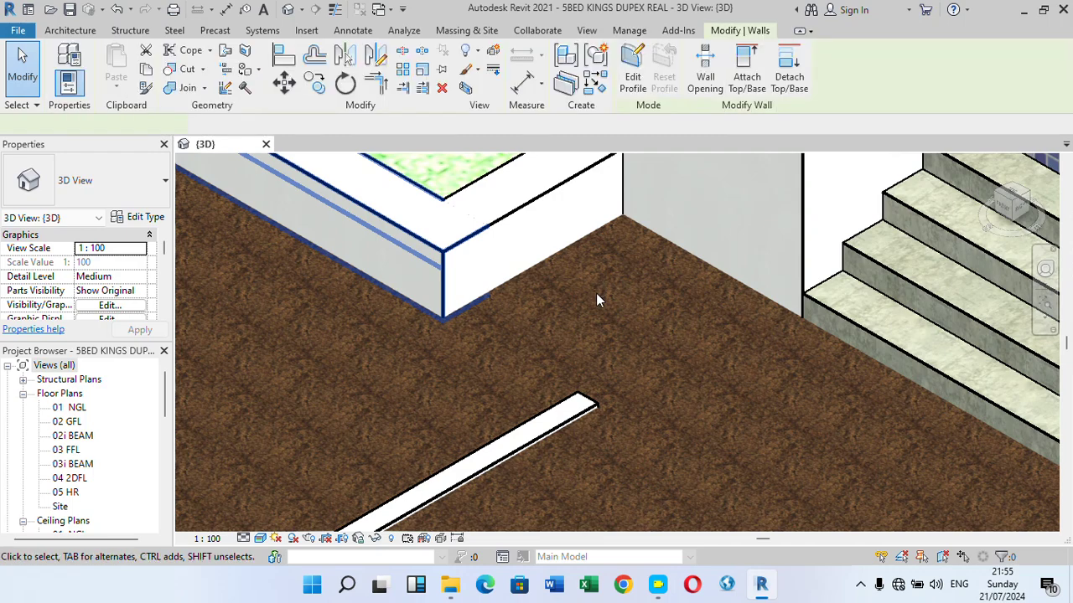
scroll(613, 363, "down", 2)
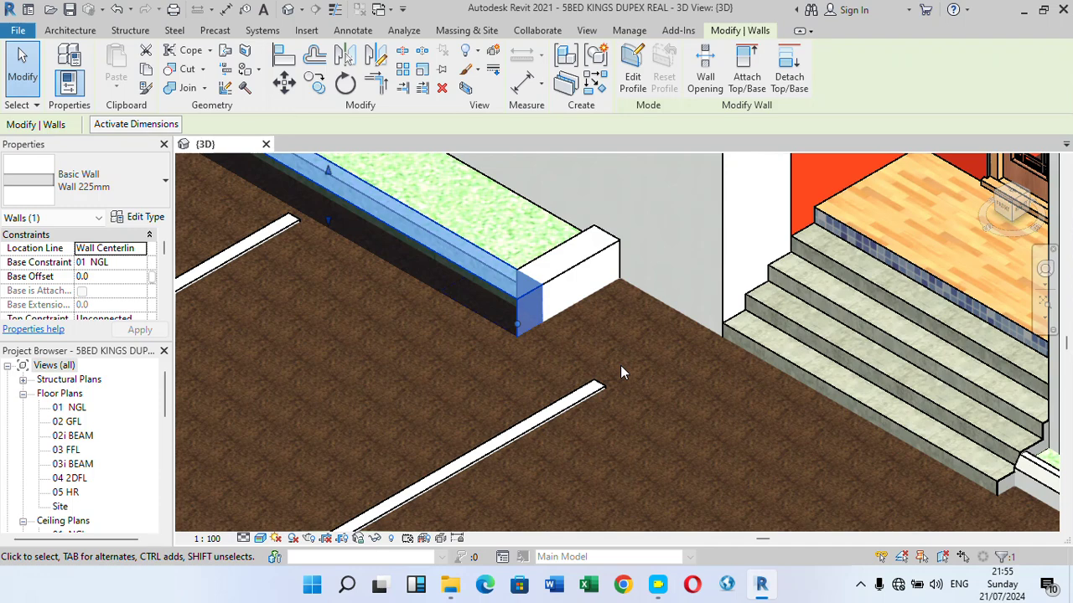
scroll(630, 369, "down", 1)
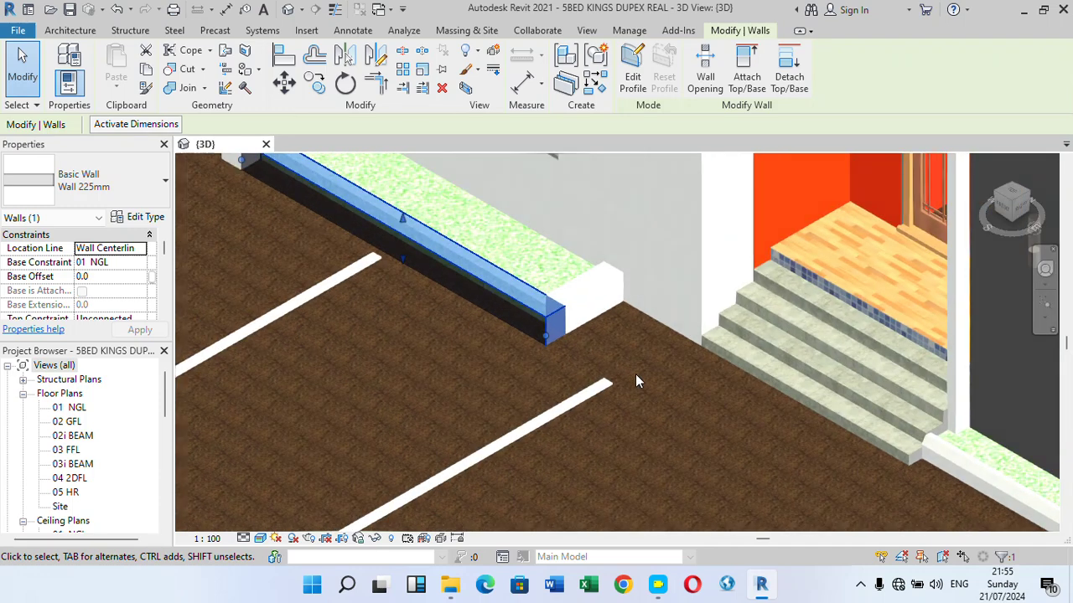
scroll(631, 363, "down", 2)
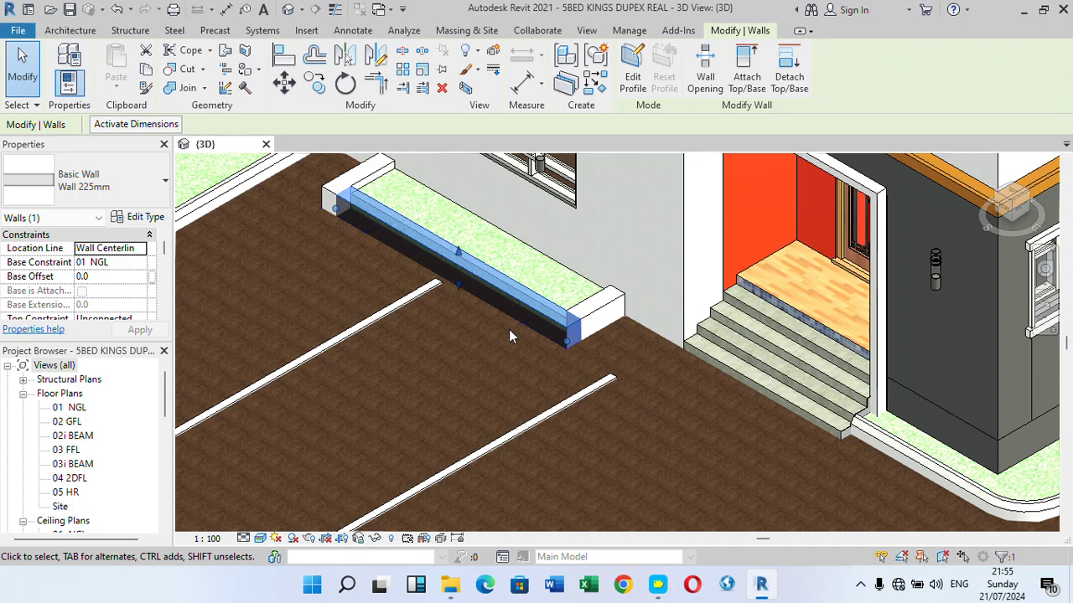
left_click(634, 78)
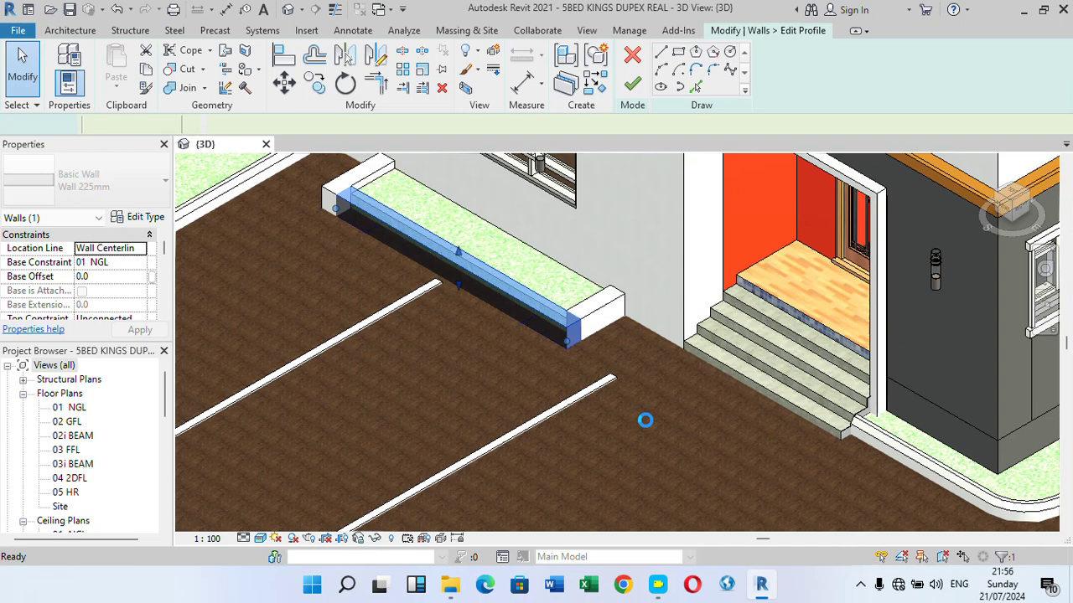
left_click(632, 53)
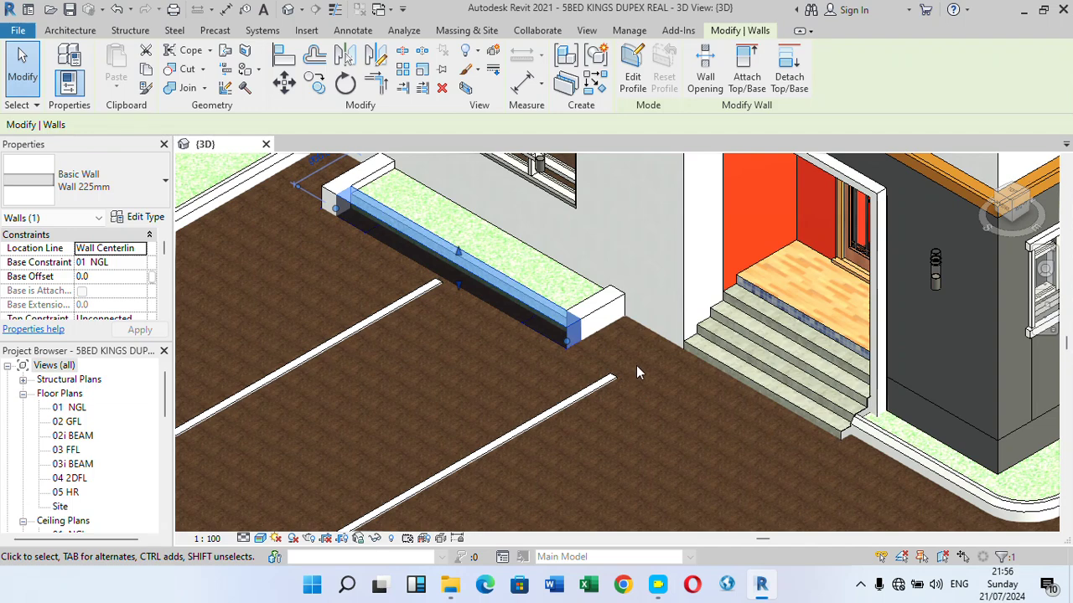
Step: Review the instance properties of the planter's long front wall and clear the selection
scroll(578, 323, "down", 2)
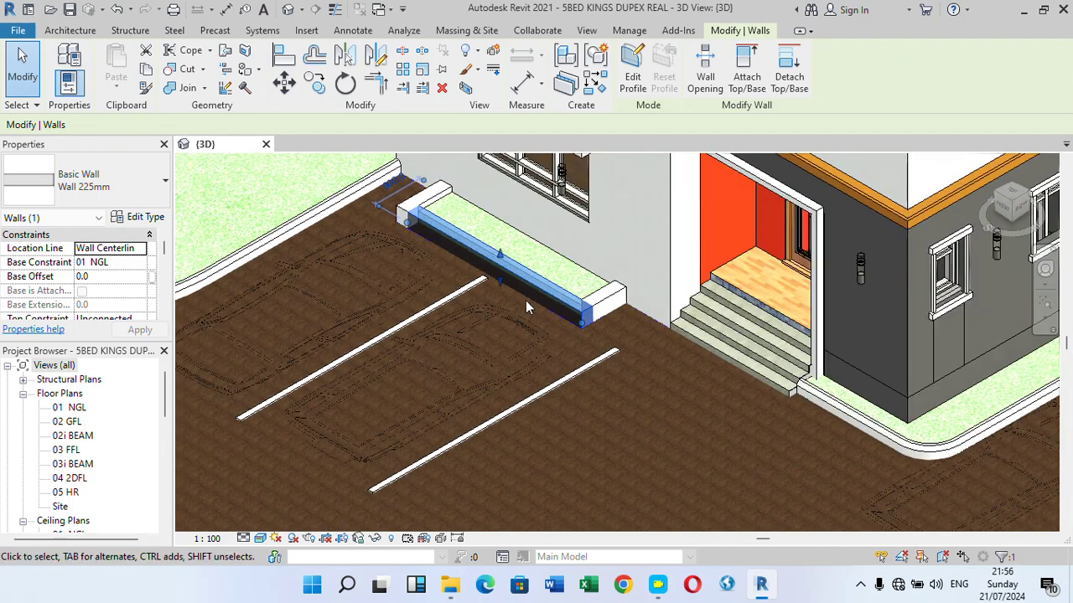
scroll(528, 298, "up", 3)
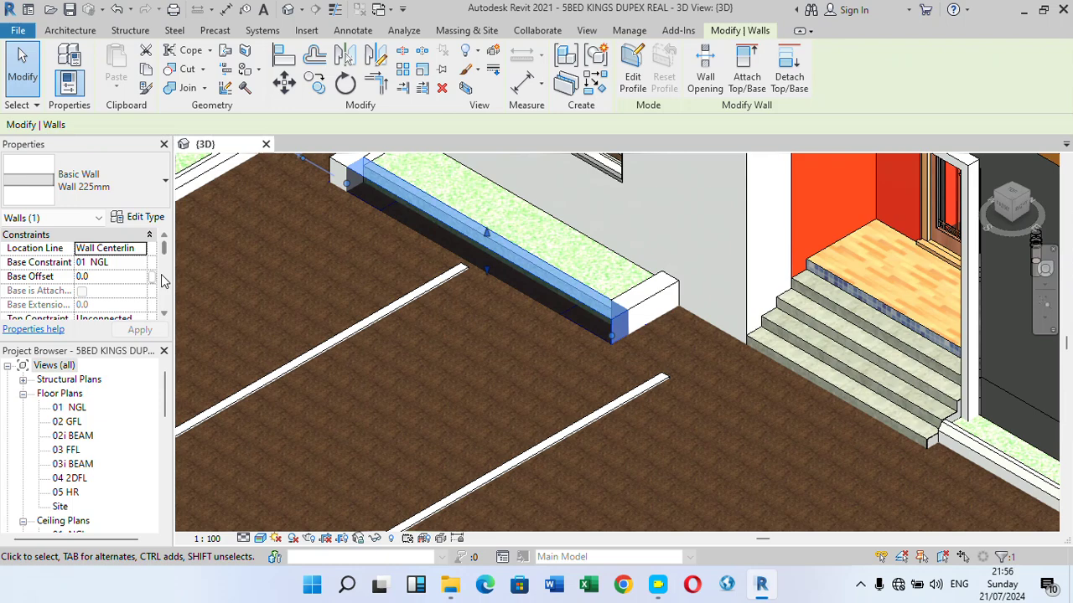
left_click(164, 318)
left_click(164, 318)
left_click(164, 317)
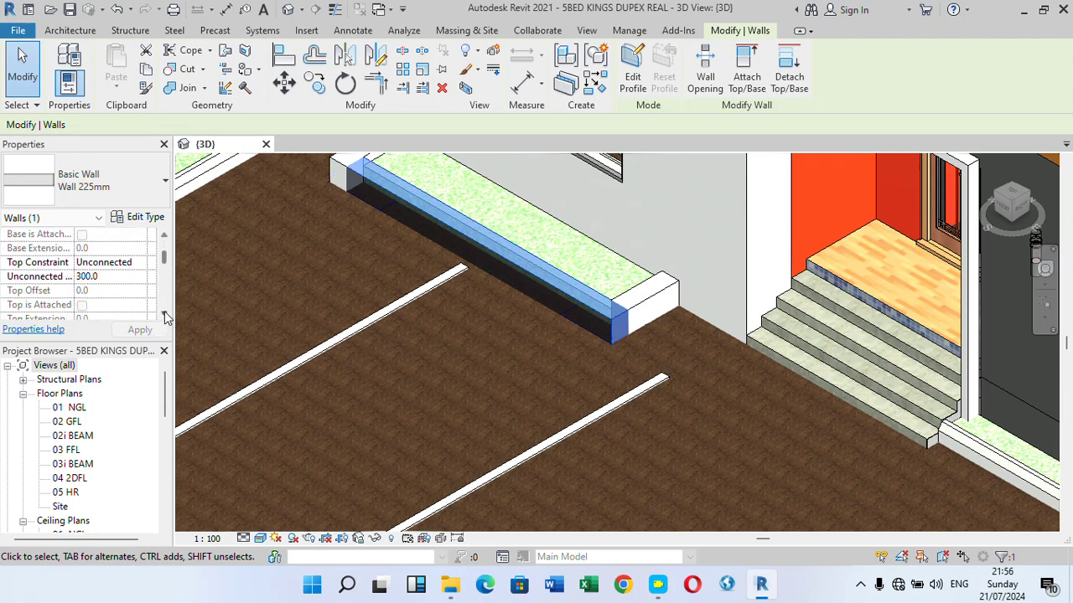
left_click(164, 317)
left_click(164, 317)
left_click(165, 318)
left_click(164, 318)
left_click(164, 318)
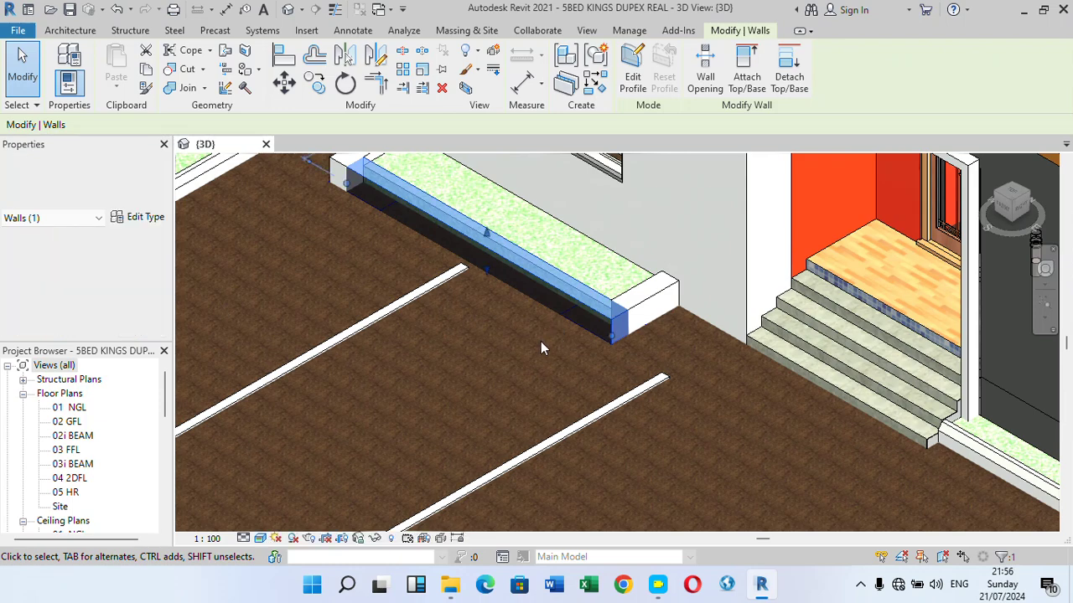
key("Escape")
key("Escape")
scroll(570, 357, "down", 3)
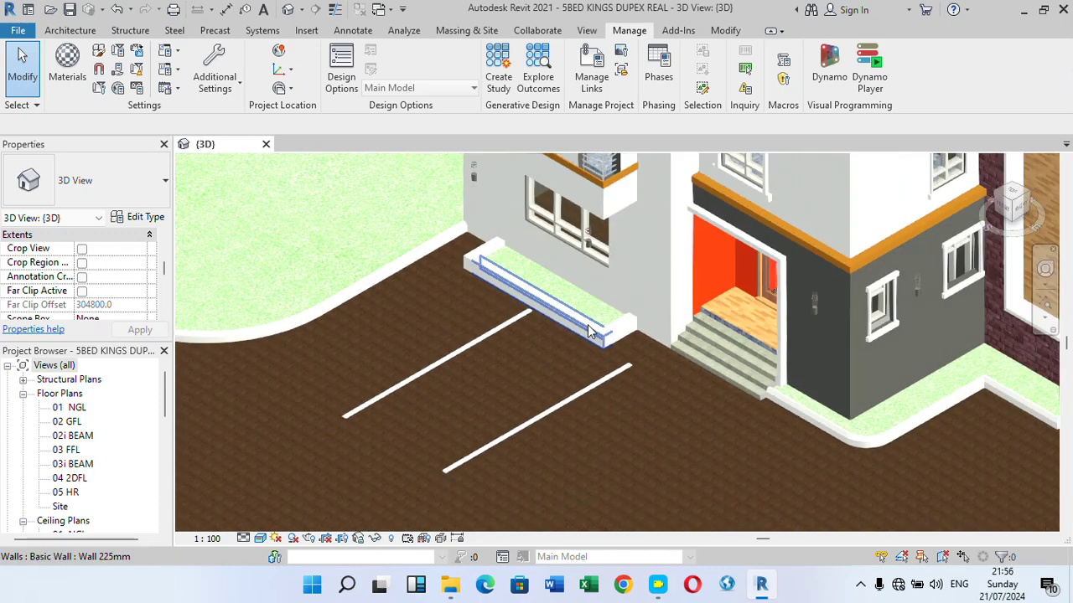
scroll(628, 336, "up", 4)
scroll(699, 348, "up", 3)
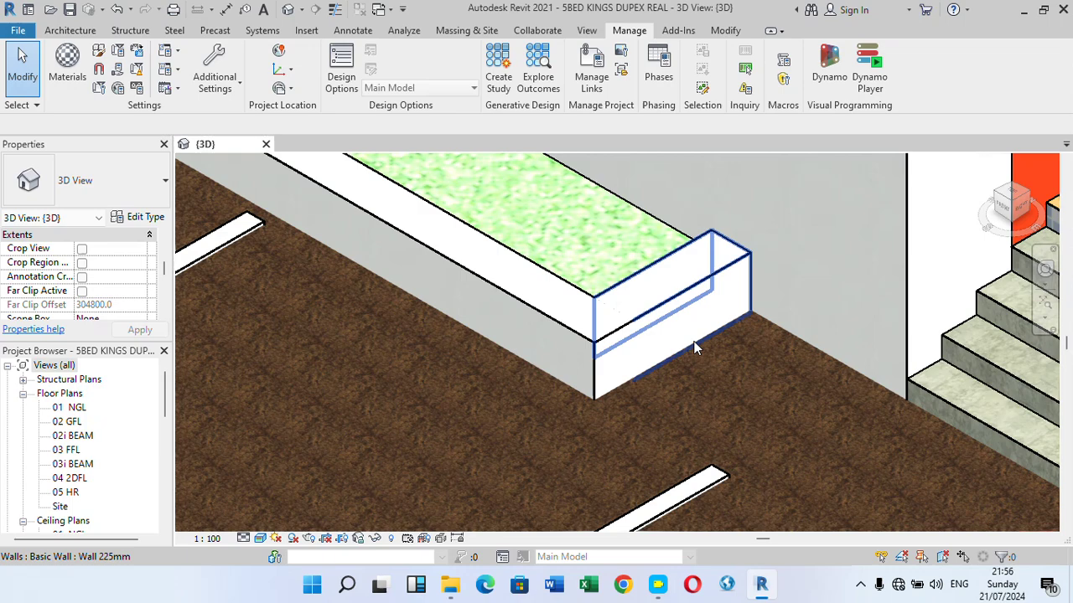
left_click(695, 345)
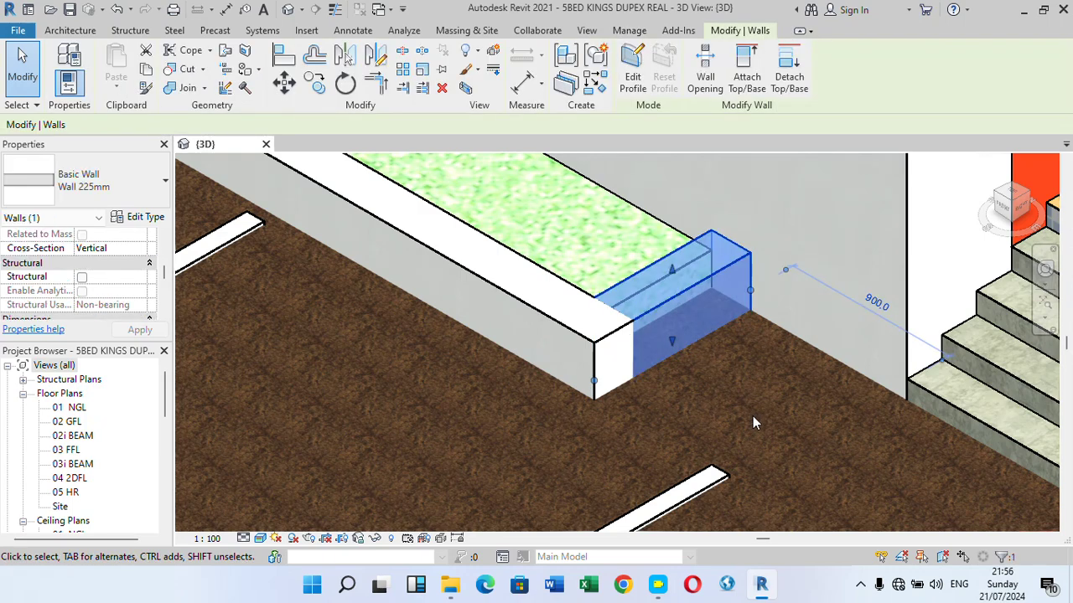
left_click(633, 71)
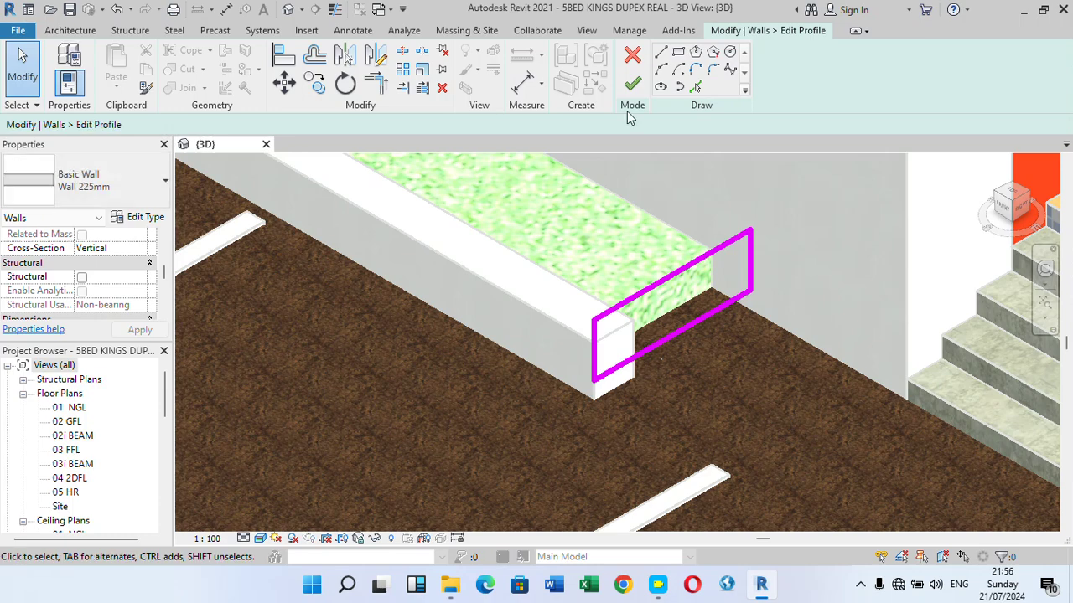
left_click(632, 55)
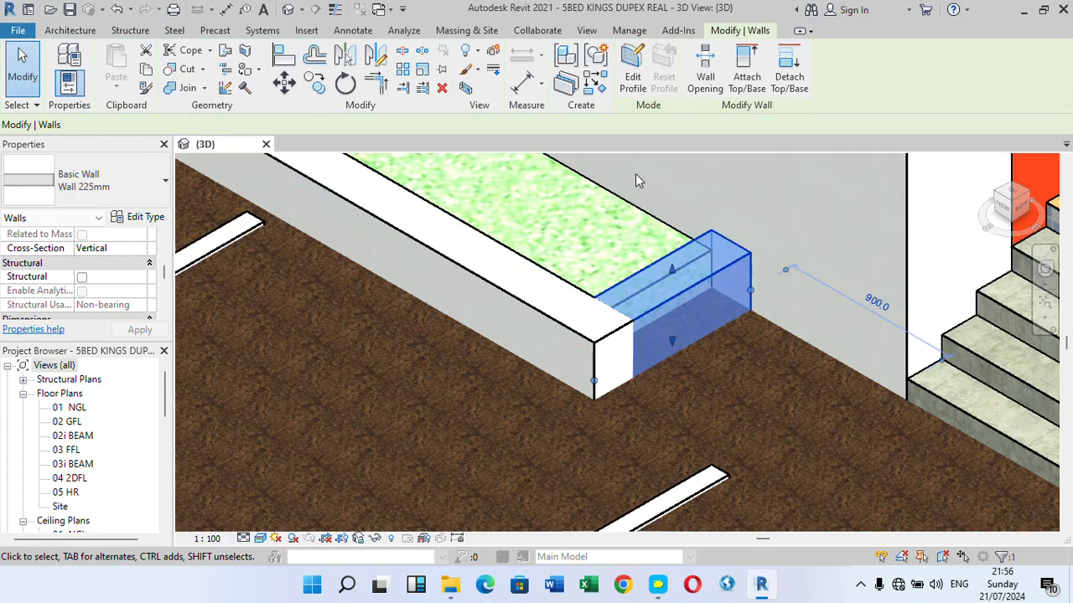
key("Escape")
Step: Start the Paint tool, search the project materials for "black" and choose the Black and White Kerbs material
middle_click_drag(668, 355, 633, 358, "shift")
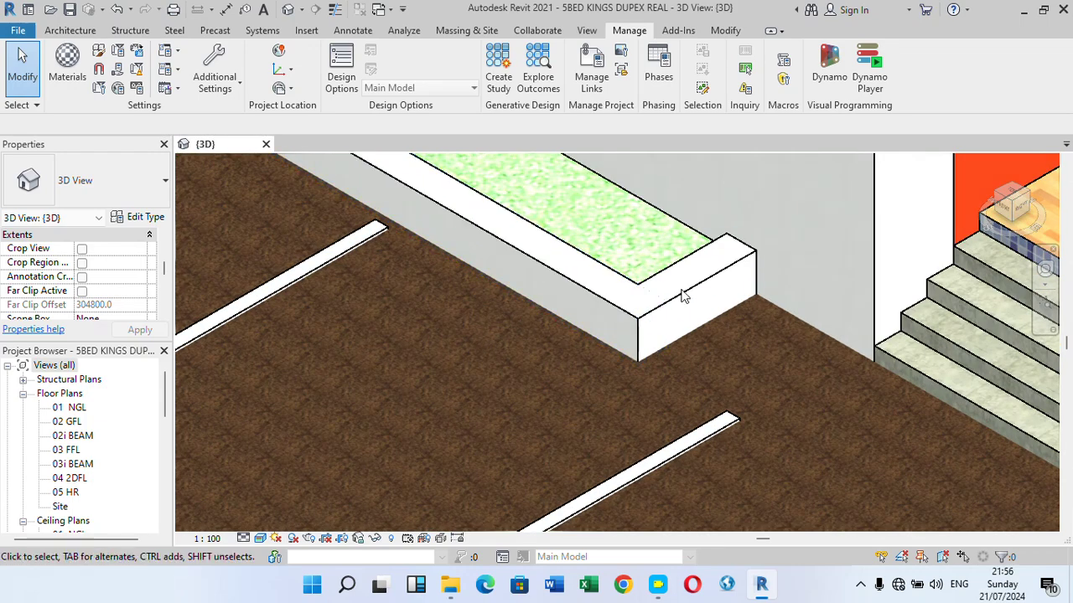
middle_click_drag(672, 336, 692, 317, "shift")
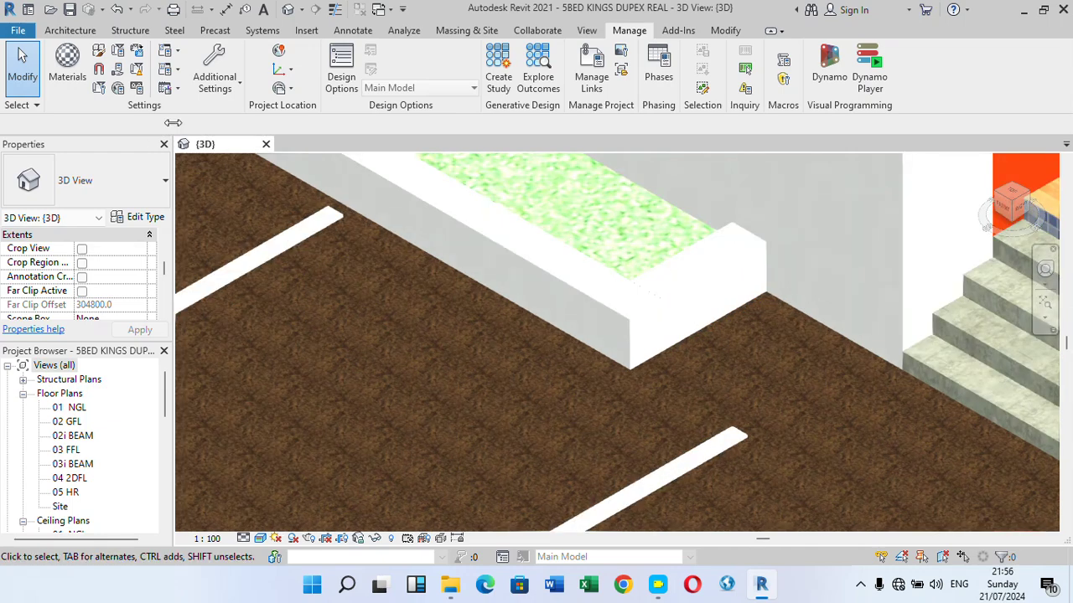
left_click(723, 31)
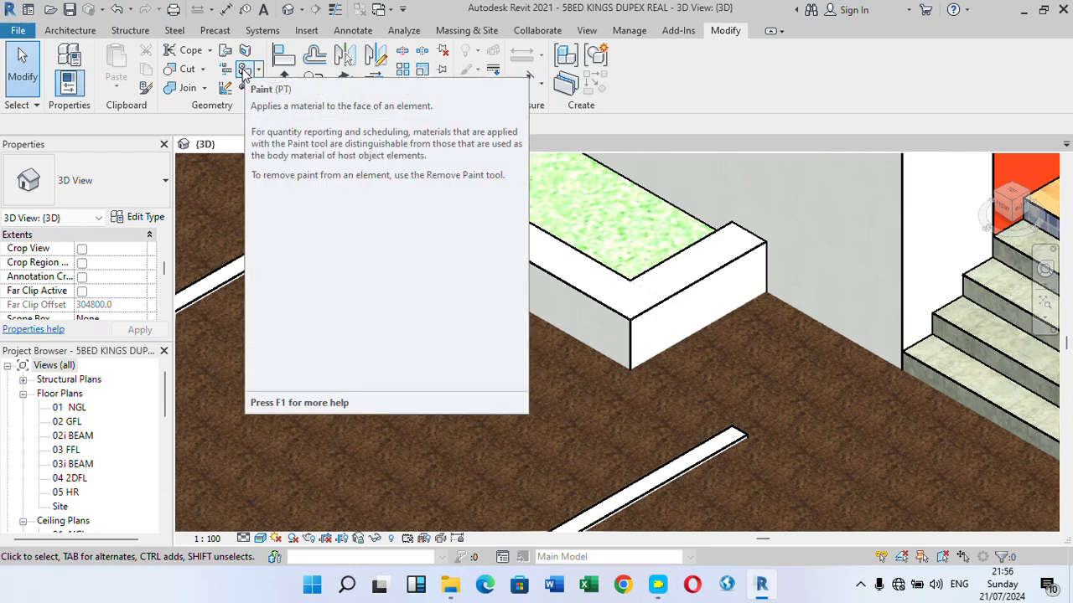
left_click(244, 71)
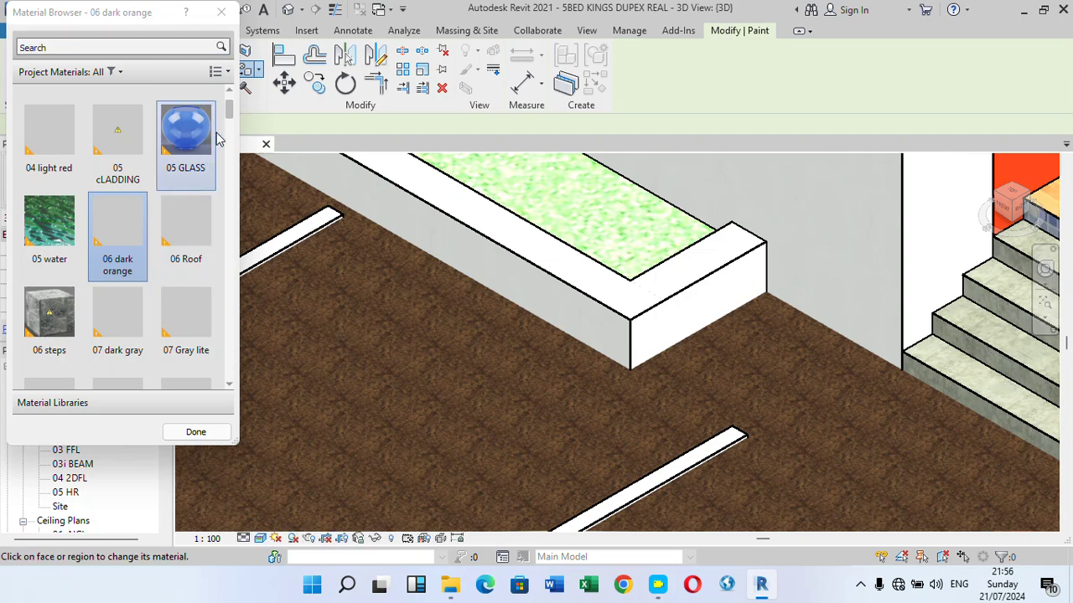
scroll(233, 386, "down", 4)
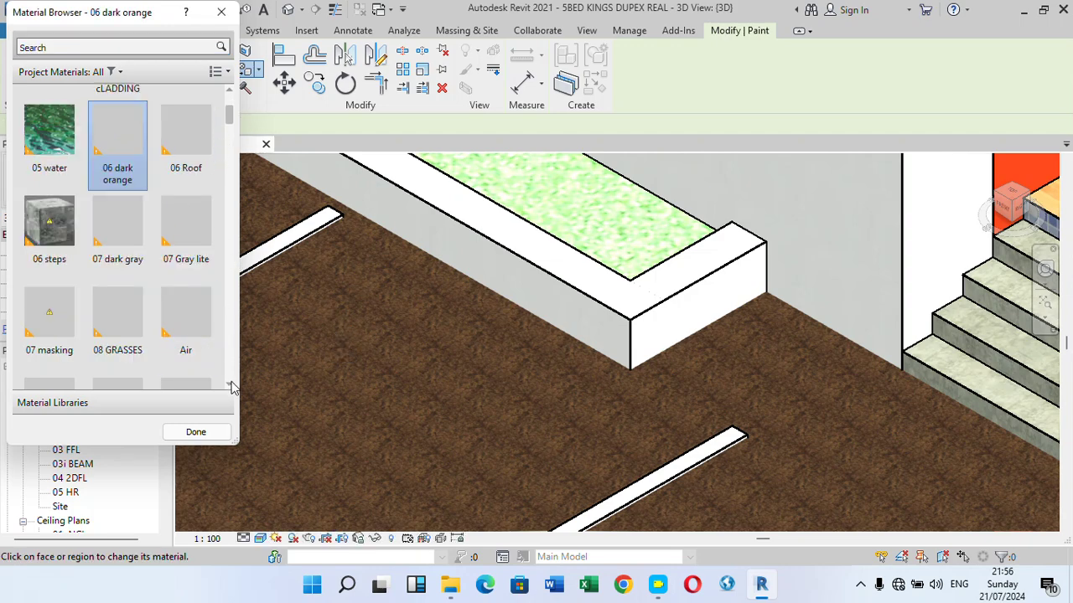
scroll(154, 127, "up", 1)
left_click(162, 50)
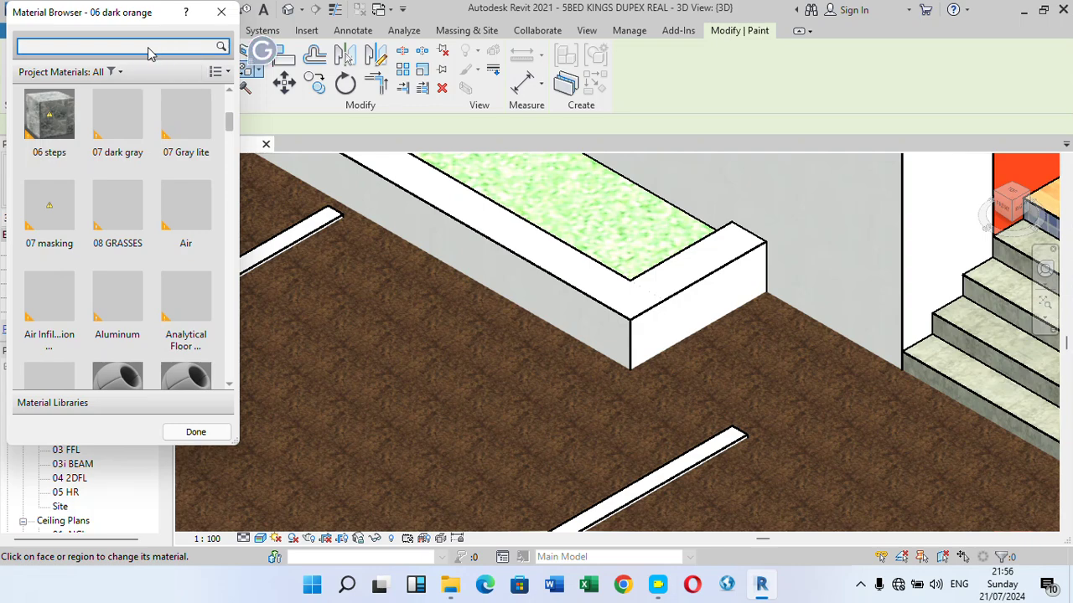
type("b")
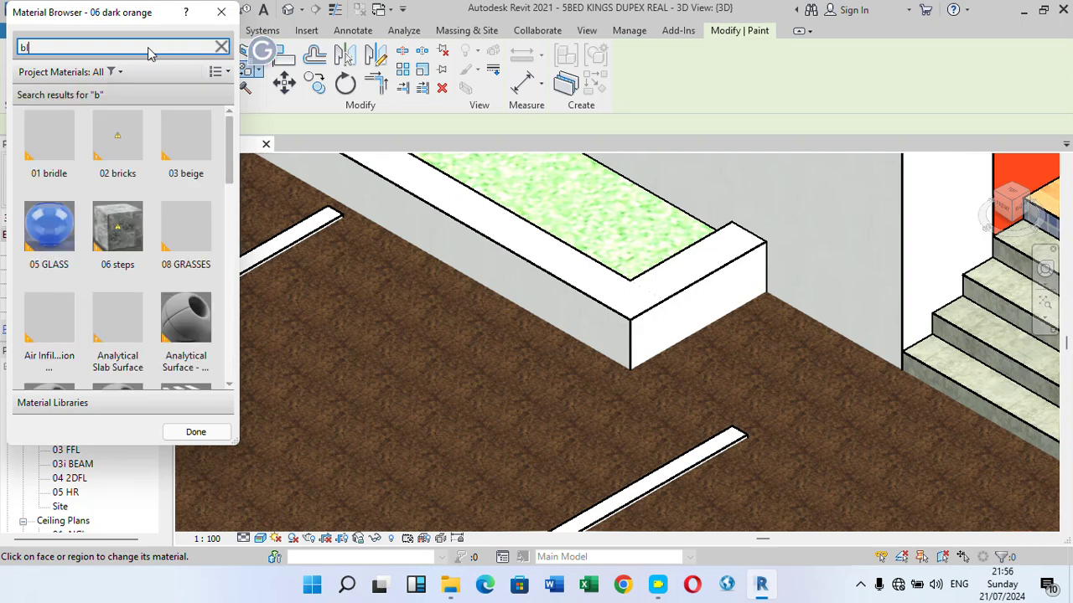
type("lack")
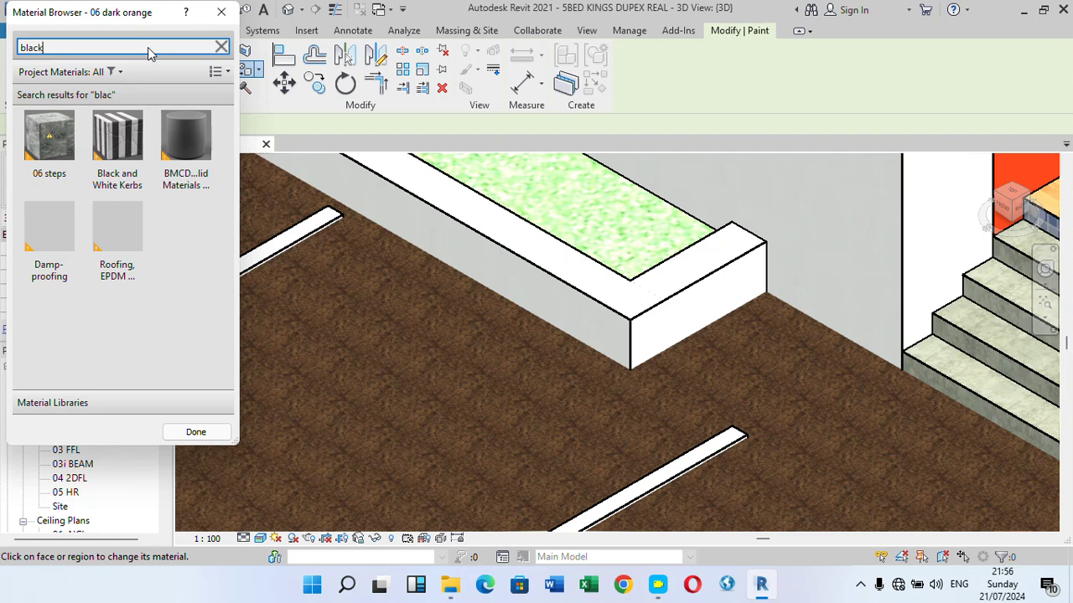
left_click(120, 148)
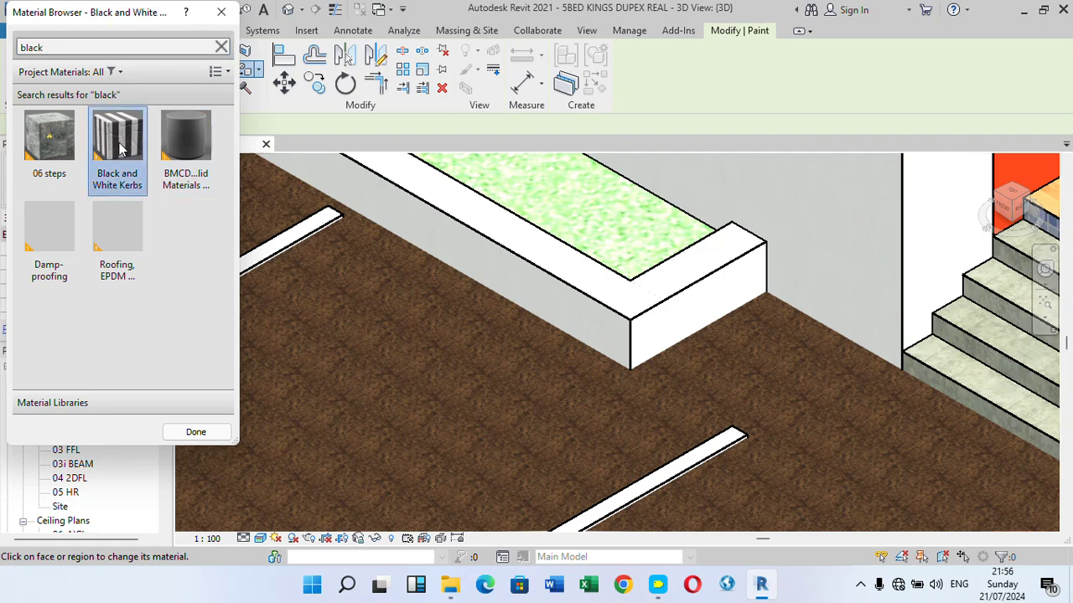
Step: Paint the planter wall's short end face and long front face with the Black and White Kerbs material
scroll(696, 331, "up", 2)
scroll(694, 328, "up", 1)
left_click(691, 309)
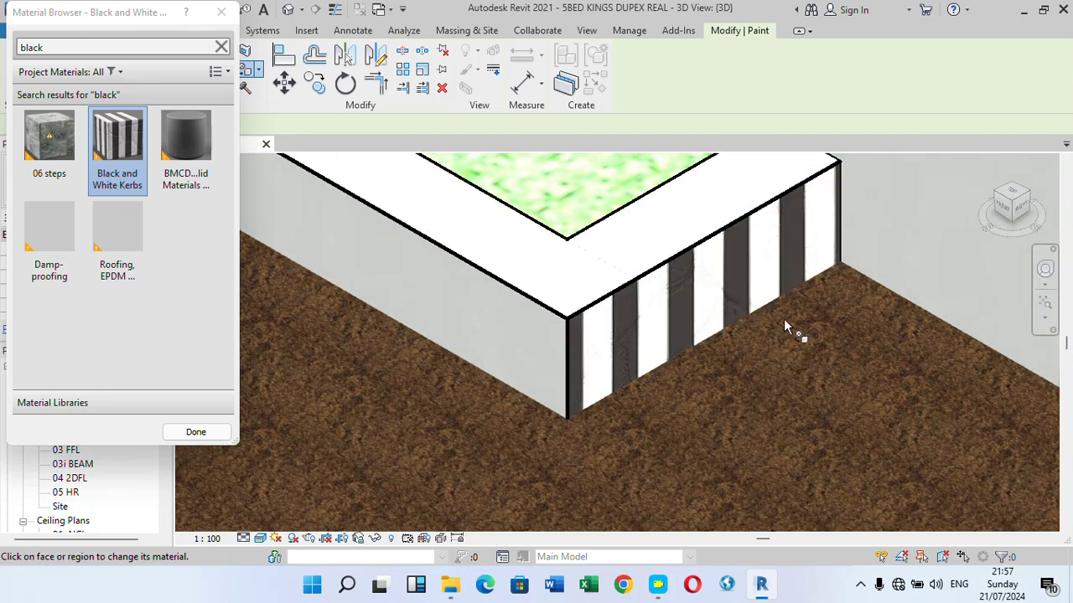
scroll(764, 355, "down", 2)
scroll(611, 375, "up", 2)
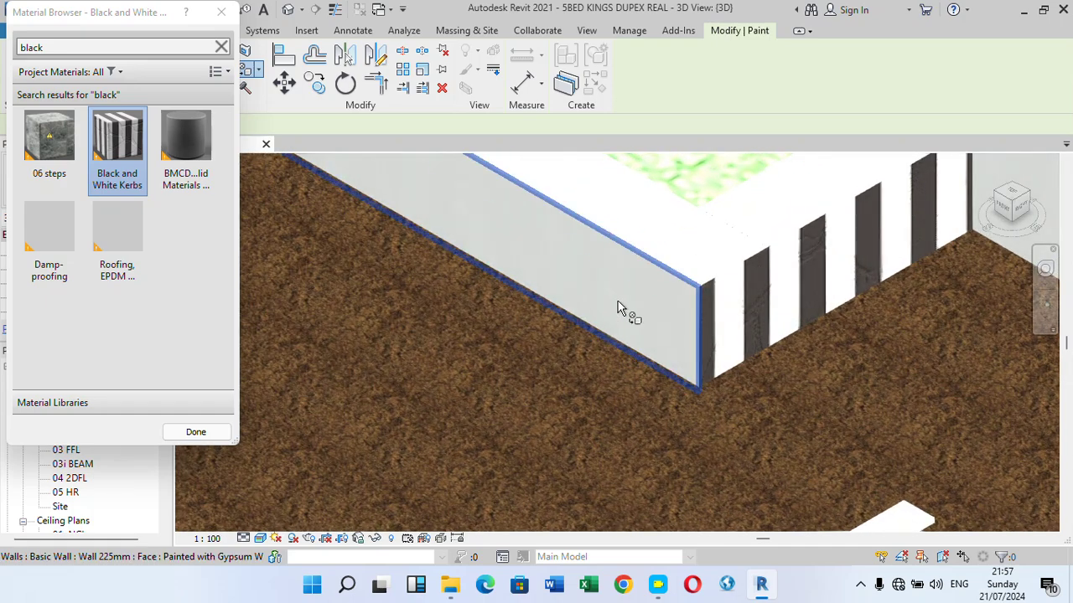
left_click(662, 361)
scroll(691, 392, "down", 3)
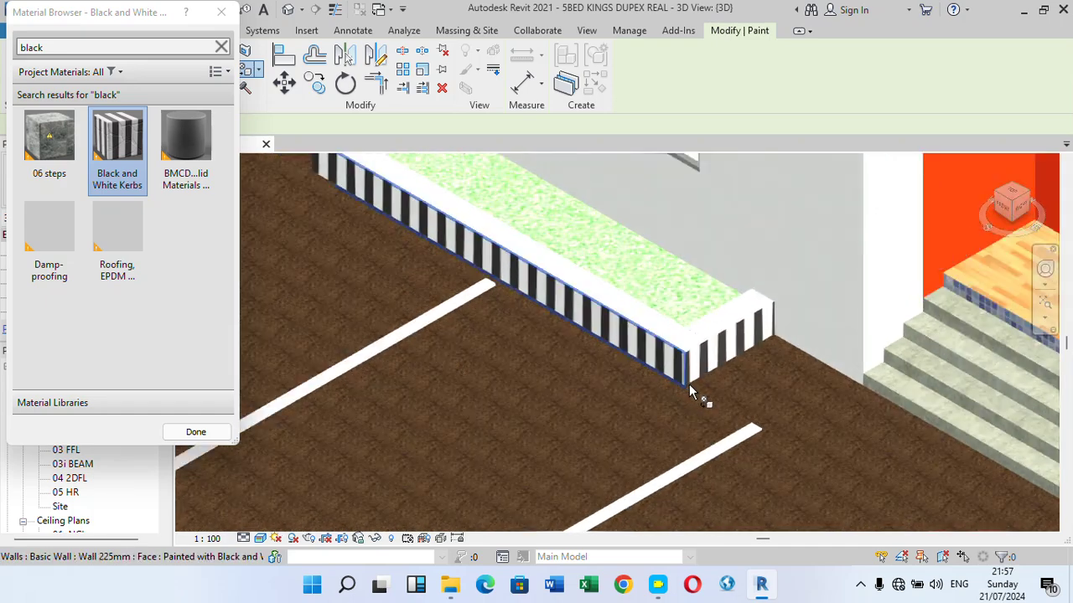
scroll(693, 391, "down", 3)
scroll(592, 364, "down", 1)
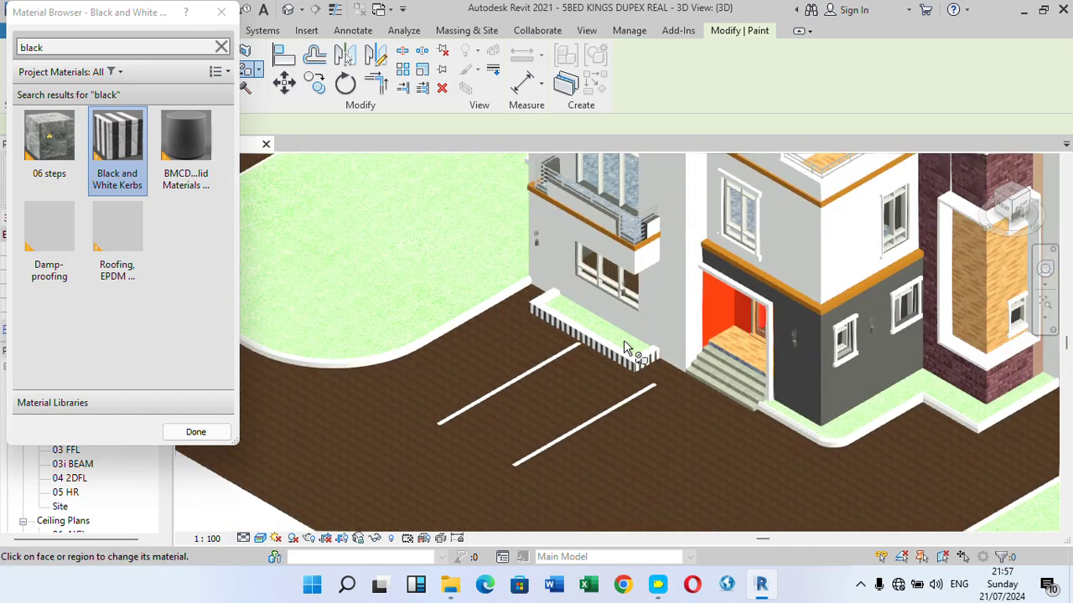
Step: Paint the top faces of the planter's short end and long front wall with Black and White Kerbs, and finish painting
scroll(624, 348, "up", 5)
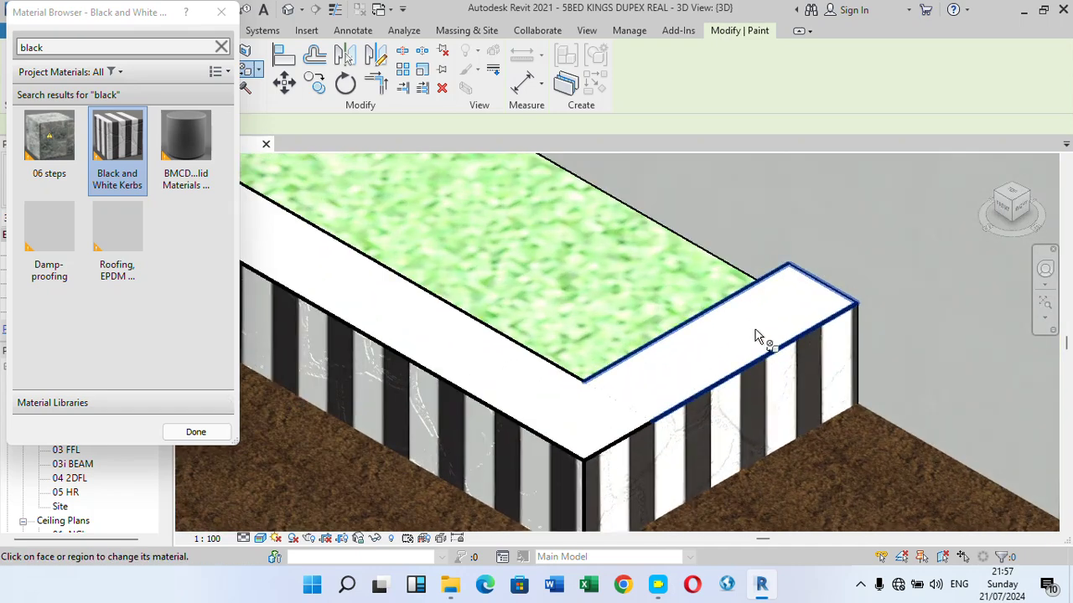
left_click(758, 337)
scroll(764, 342, "down", 2)
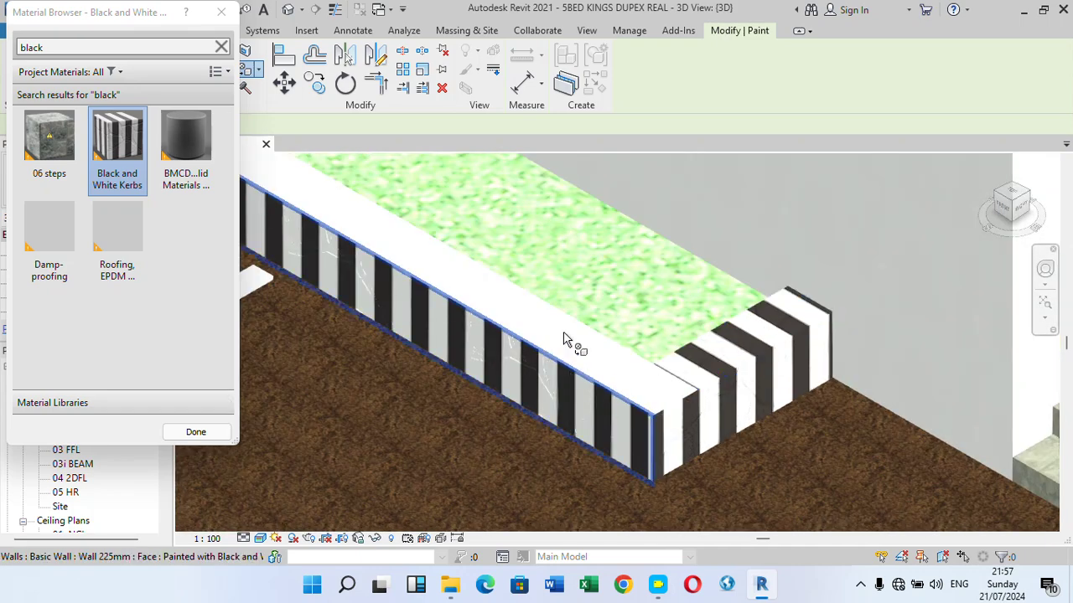
scroll(550, 331, "down", 1)
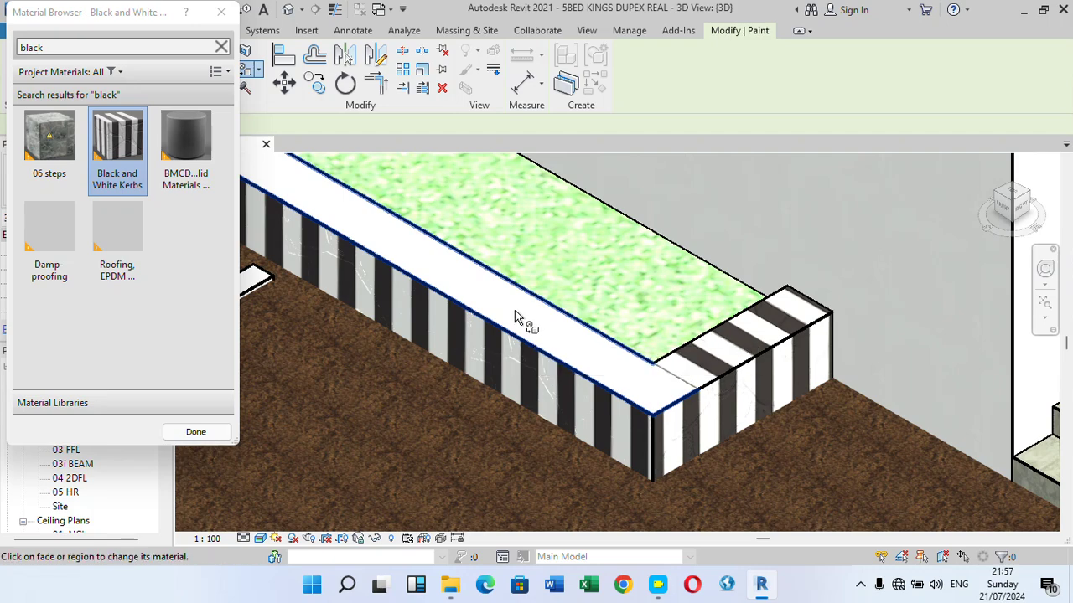
left_click(647, 401)
scroll(558, 368, "down", 2)
scroll(555, 369, "down", 2)
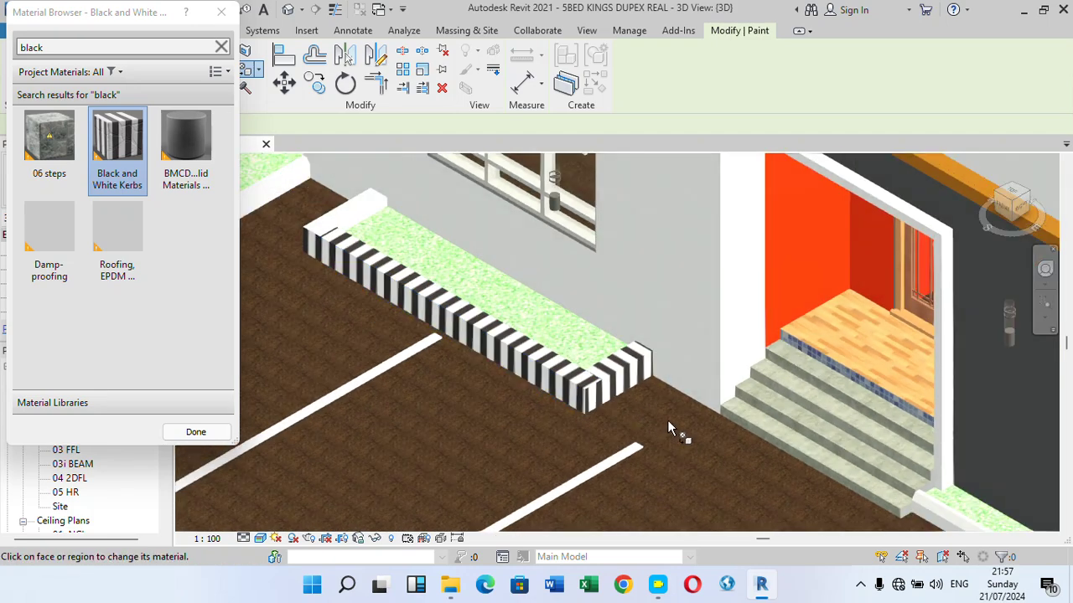
scroll(510, 373, "down", 2)
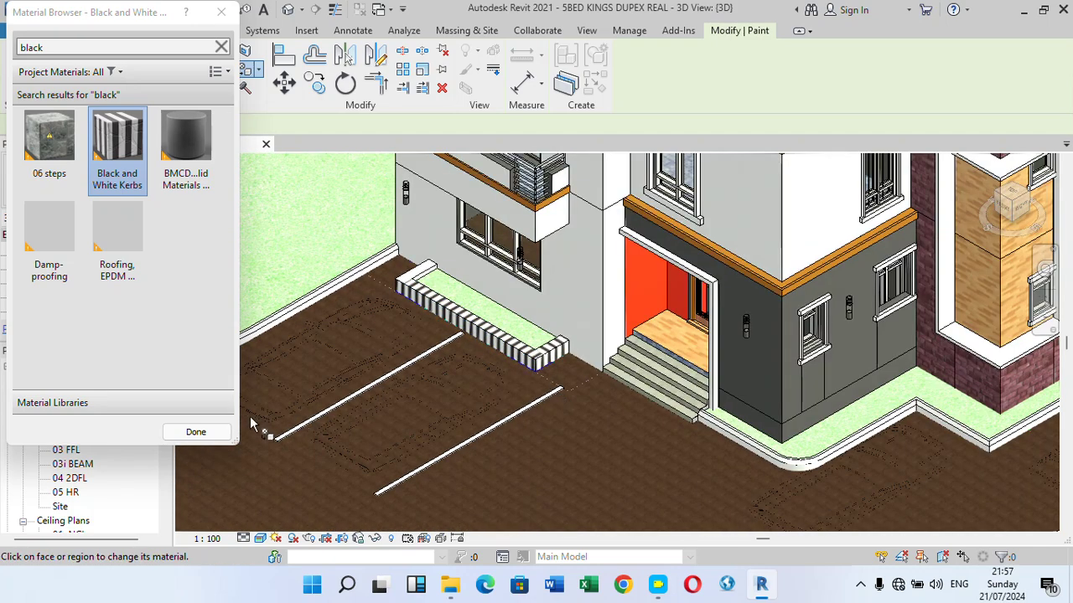
left_click(205, 432)
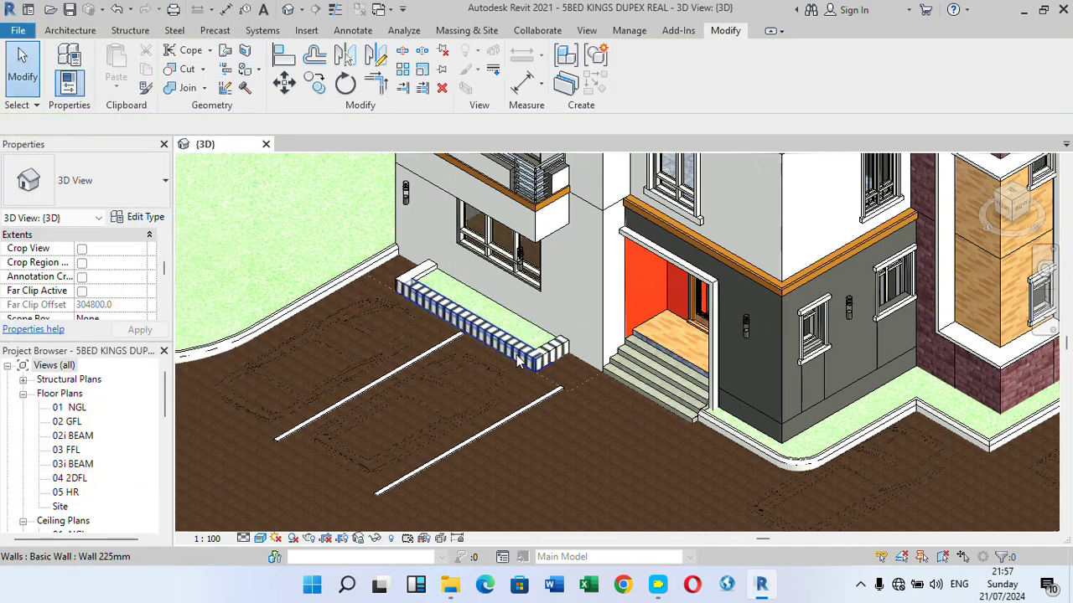
Step: Examine the striped paint on the planter wall's top and side faces, especially around its outer corner
scroll(486, 340, "up", 3)
scroll(499, 312, "down", 2)
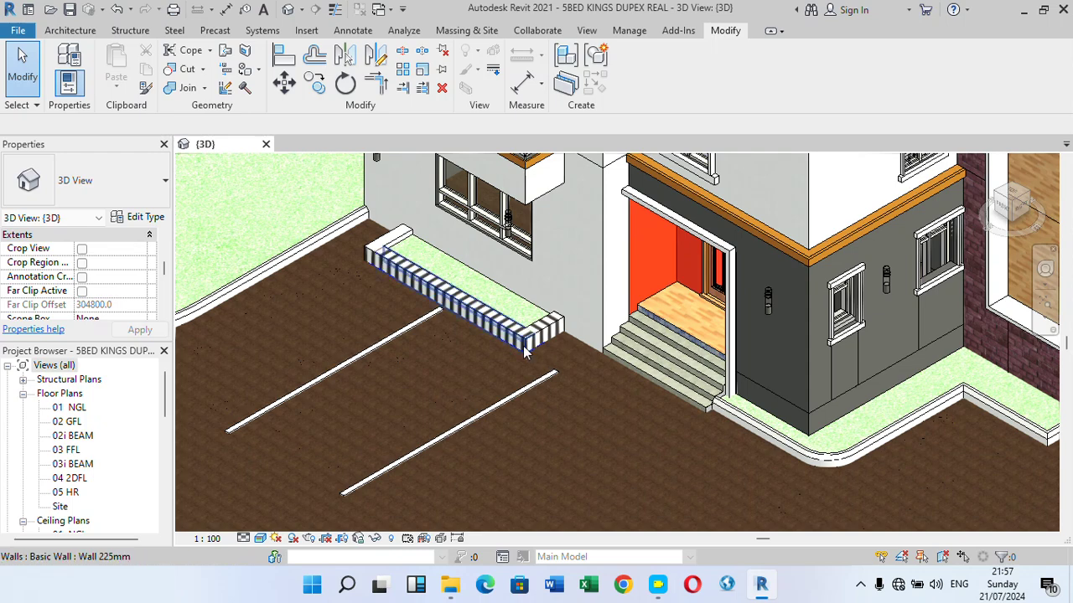
scroll(545, 356, "up", 2)
scroll(545, 342, "up", 2)
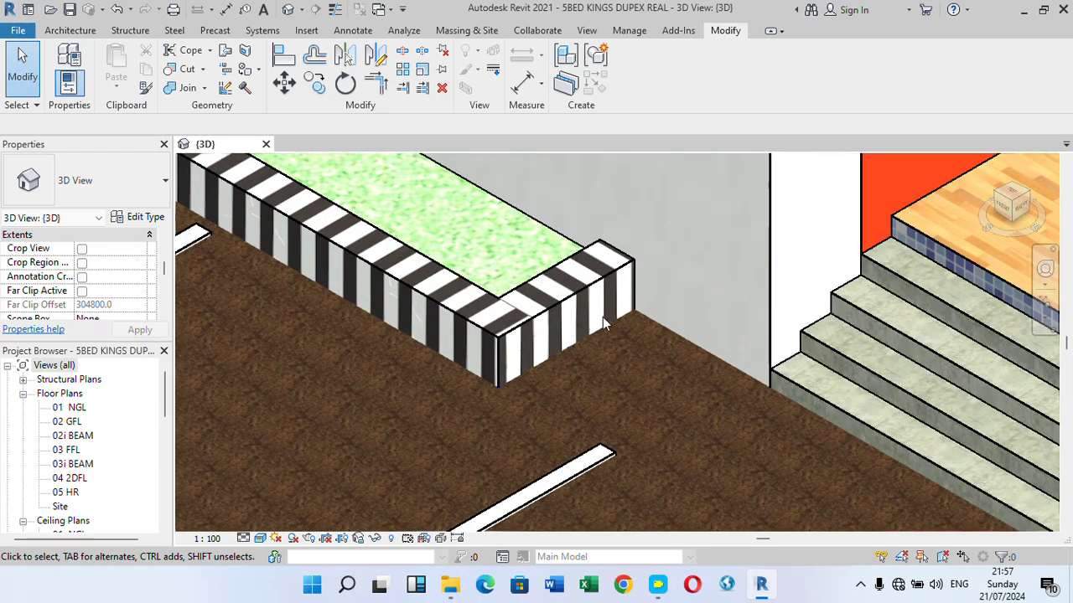
scroll(610, 324, "down", 3)
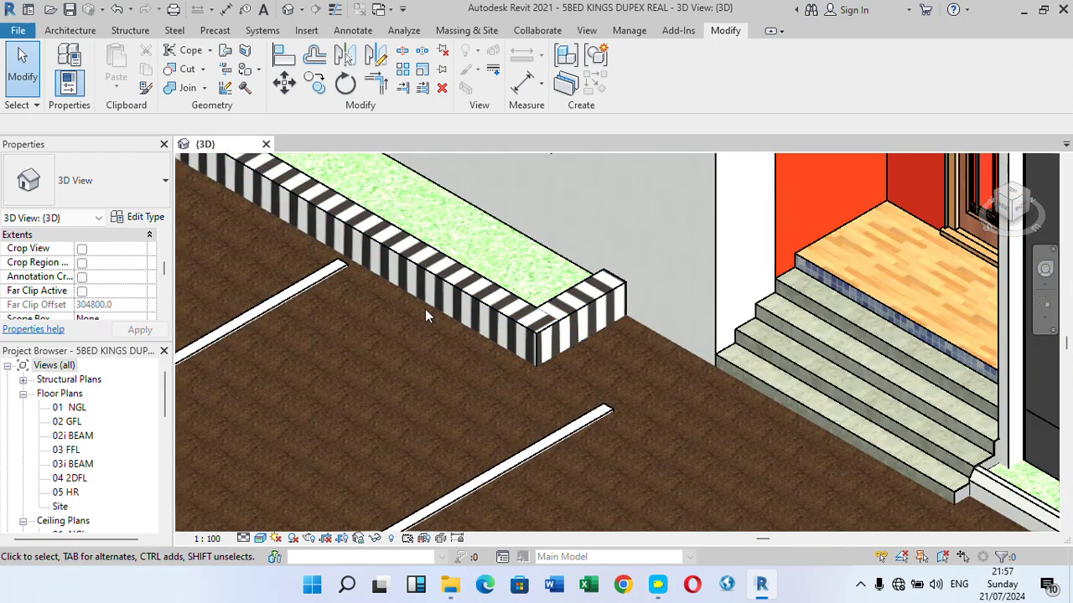
scroll(425, 309, "down", 2)
scroll(459, 324, "down", 2)
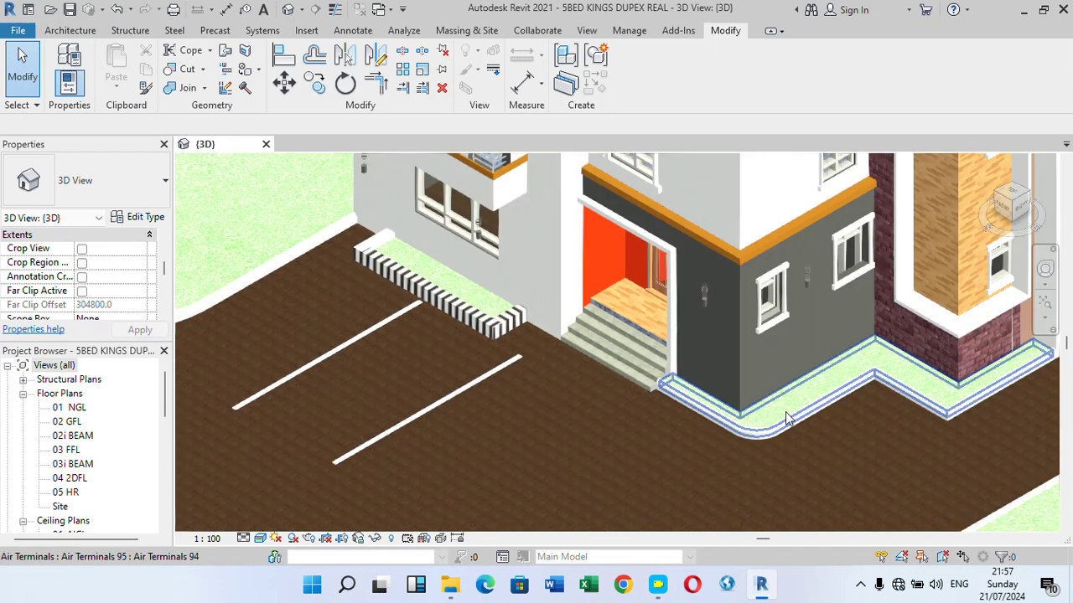
Step: Open the curved kerb beside the entrance steps for in-place editing and select its sweep
scroll(796, 419, "up", 3)
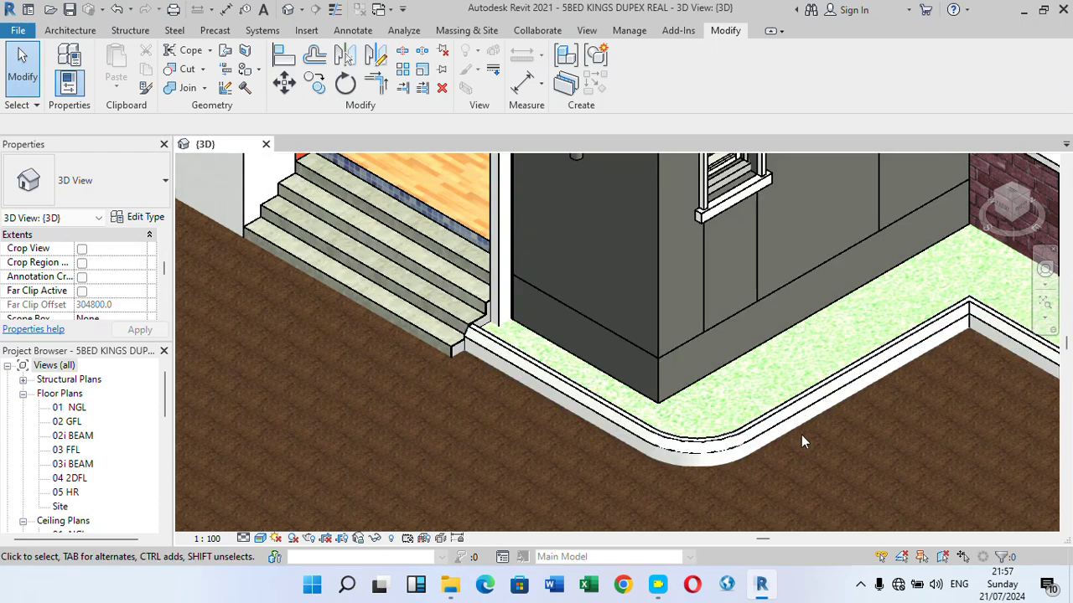
scroll(812, 425, "down", 3)
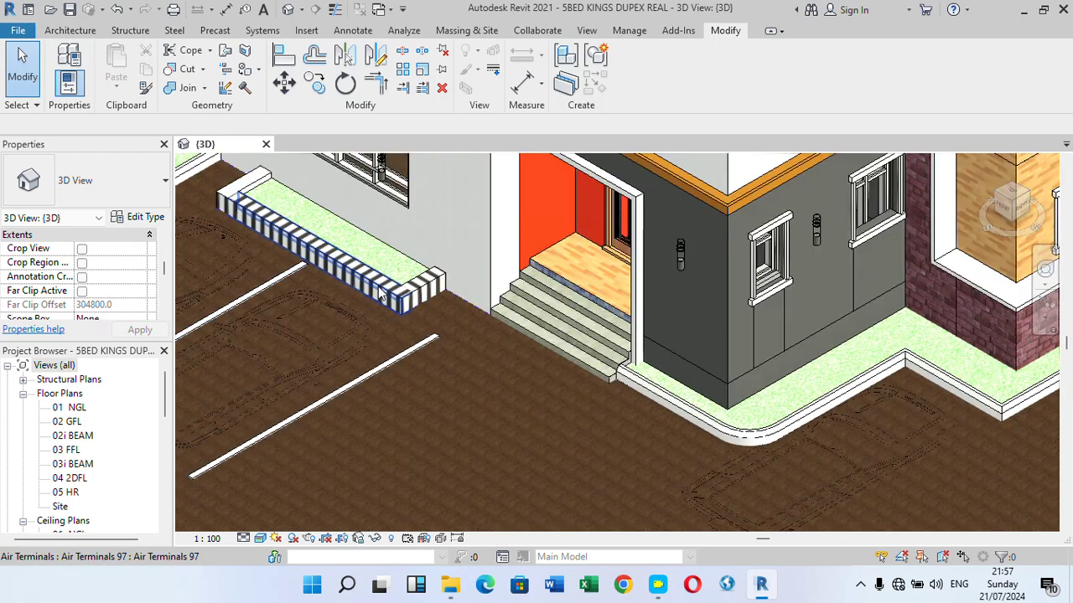
scroll(757, 467, "up", 3)
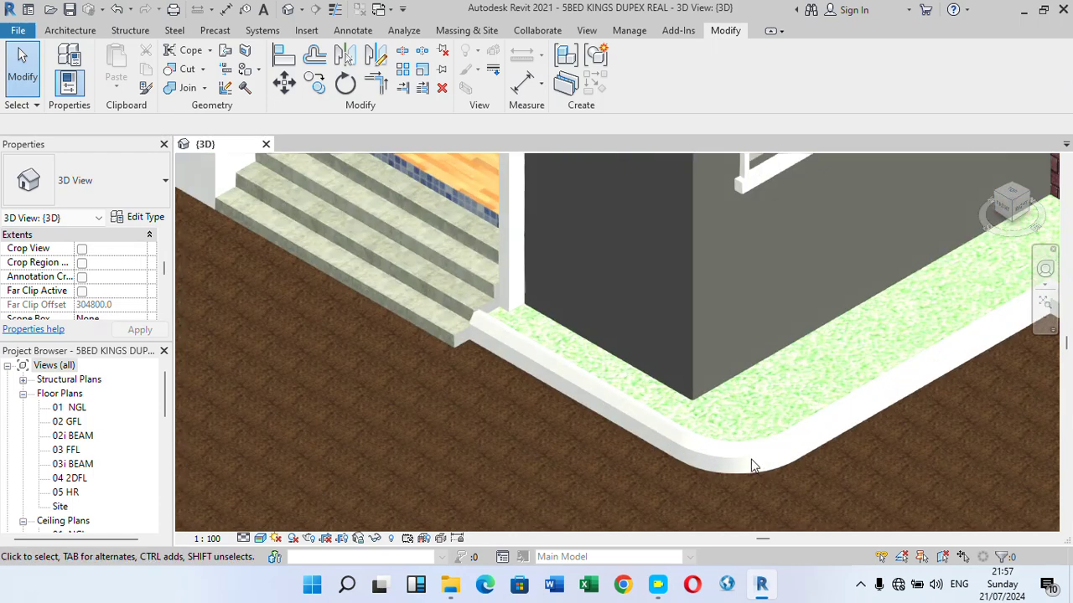
left_click(731, 467)
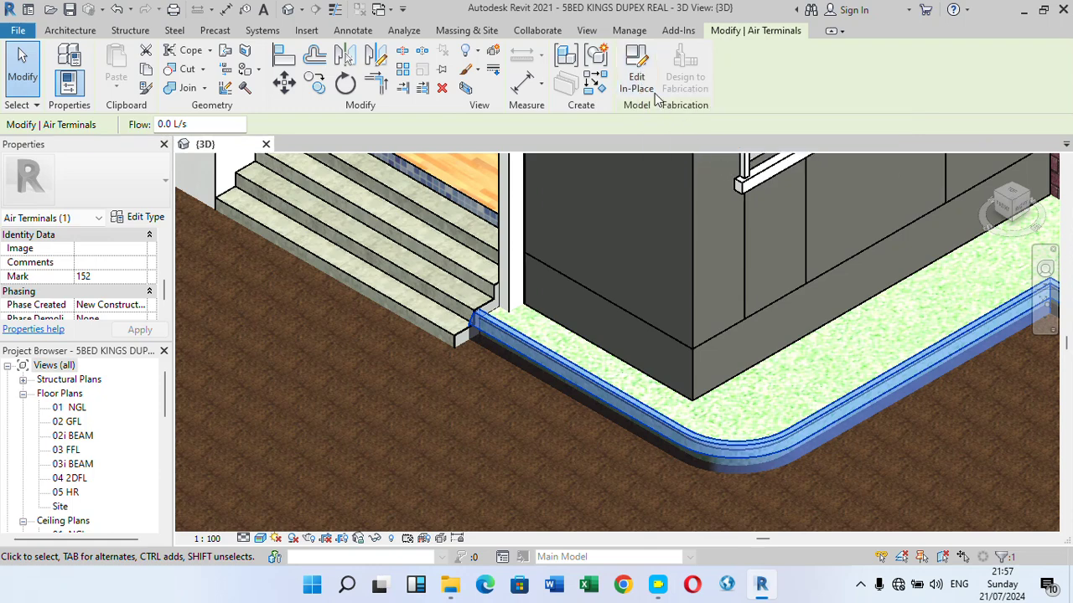
left_click(639, 74)
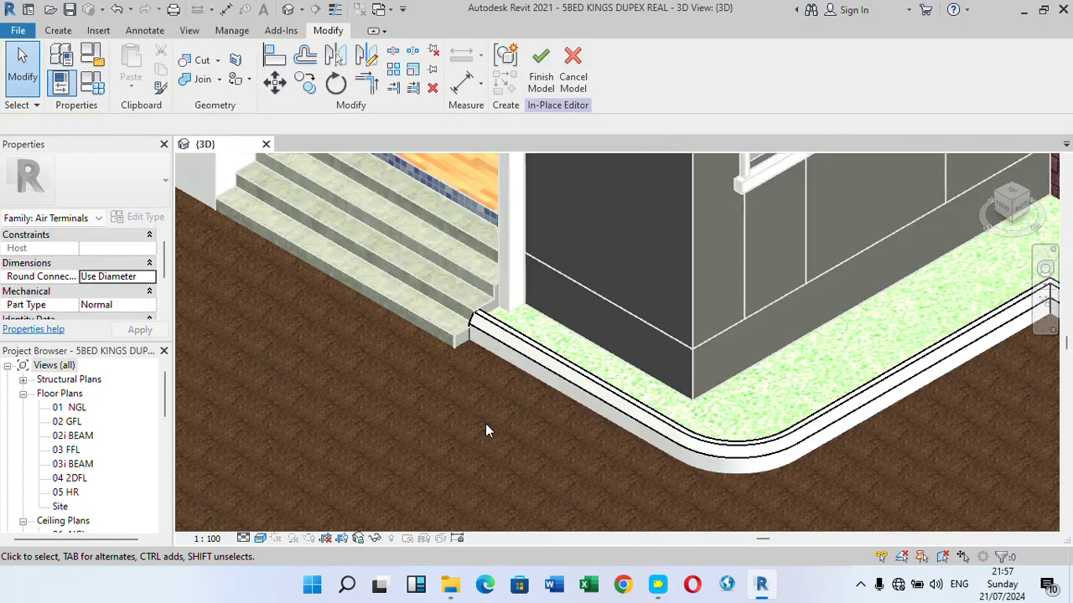
left_click(750, 460)
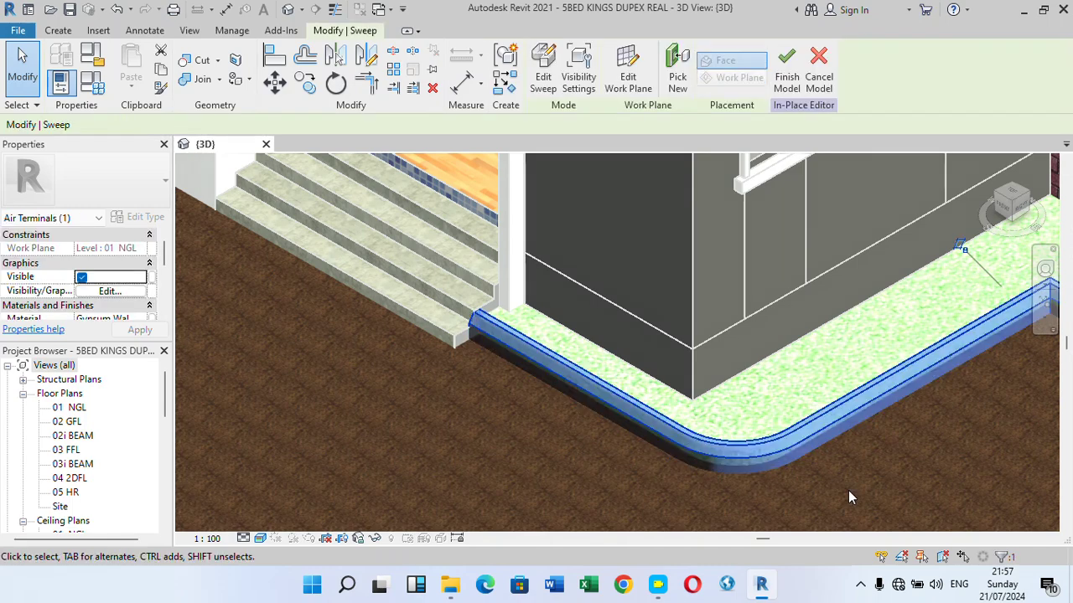
Step: Find the material with the search "black and", assign Black and White Kerbs to the kerb sweep, and finish the in-place model
left_click(164, 315)
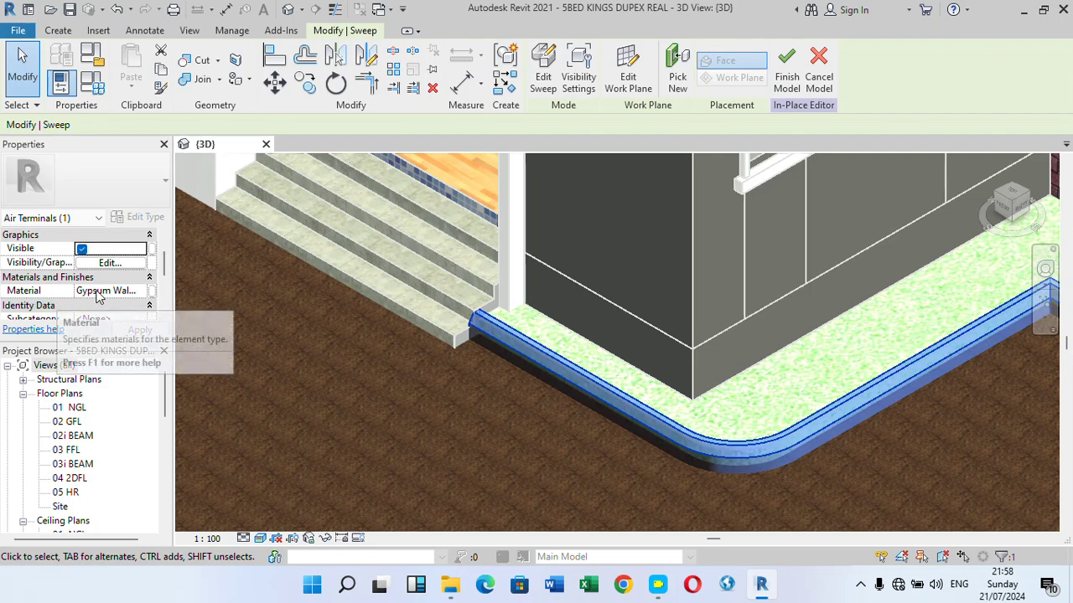
left_click(141, 291)
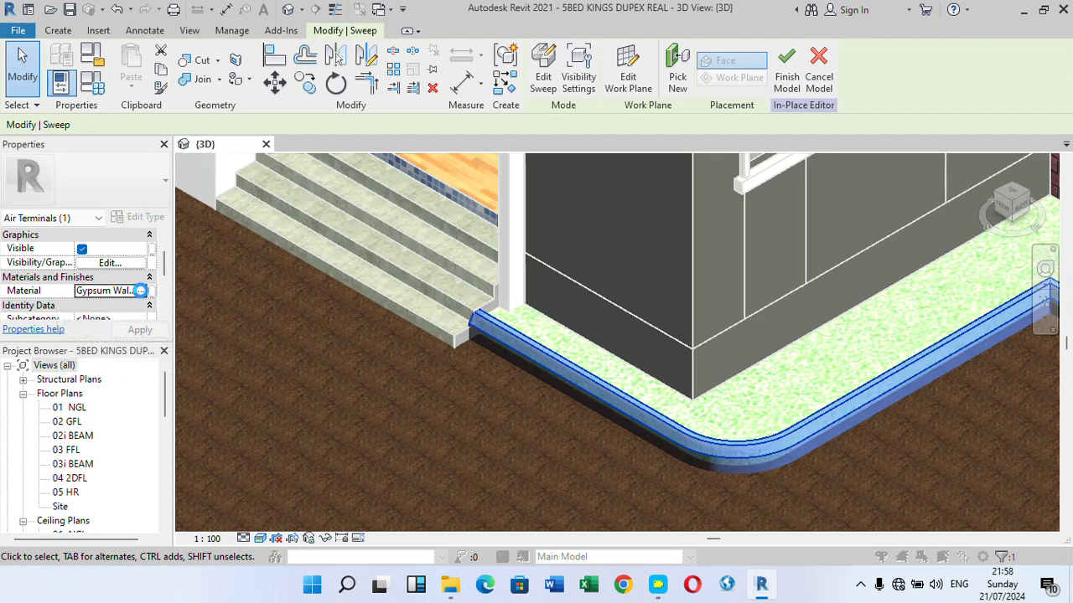
left_click(141, 291)
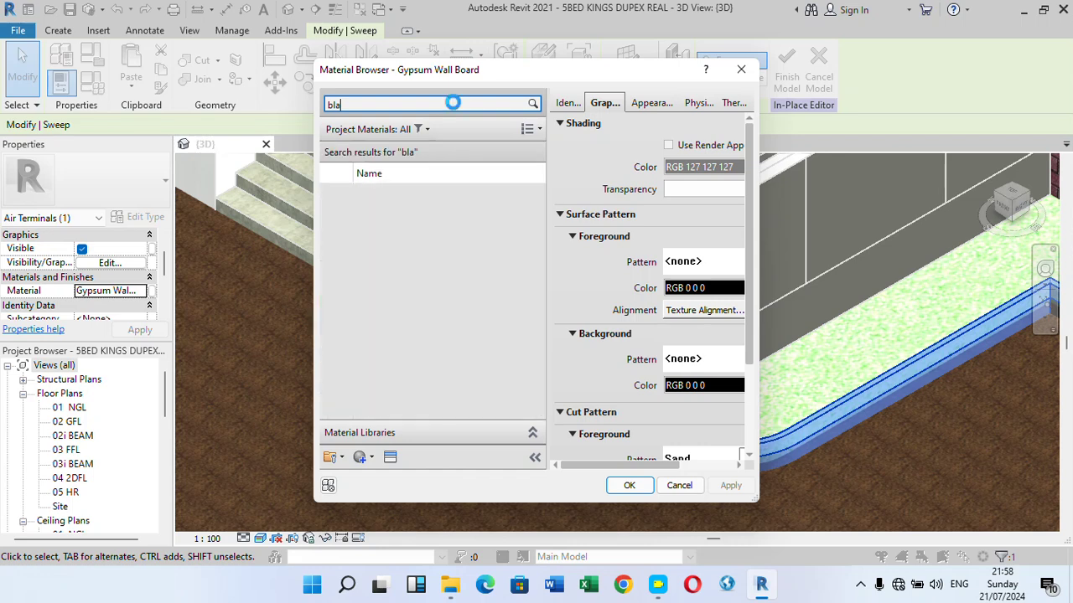
type("ck and")
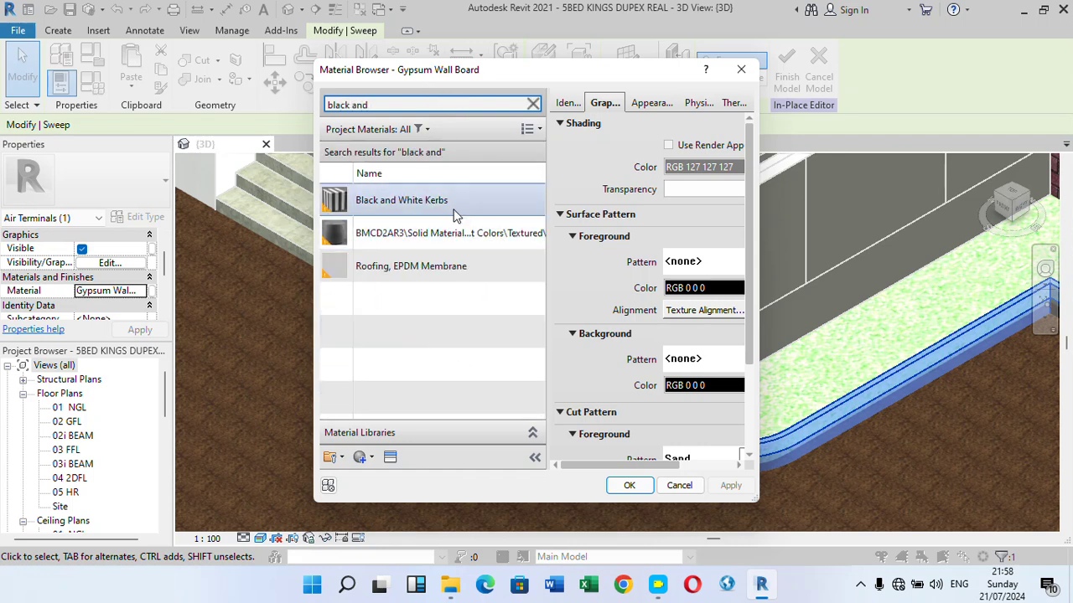
left_click(456, 203)
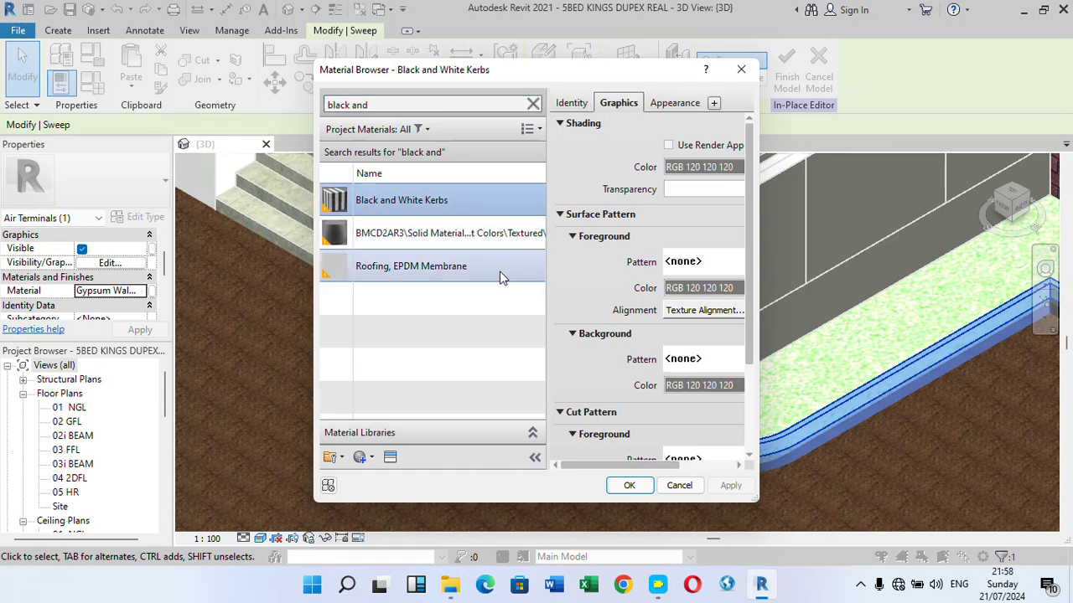
left_click(630, 486)
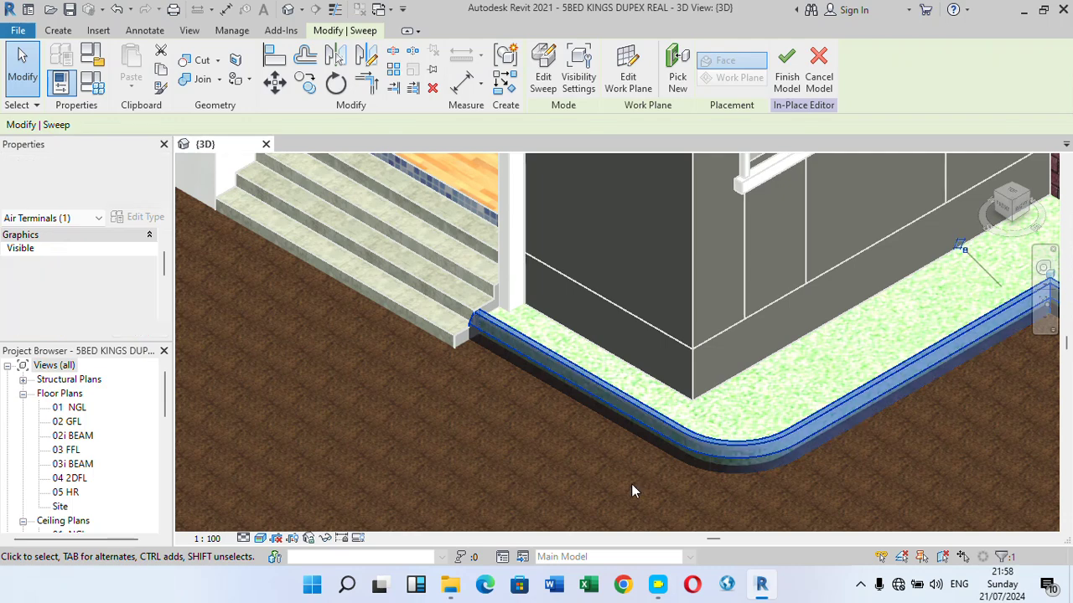
left_click(787, 69)
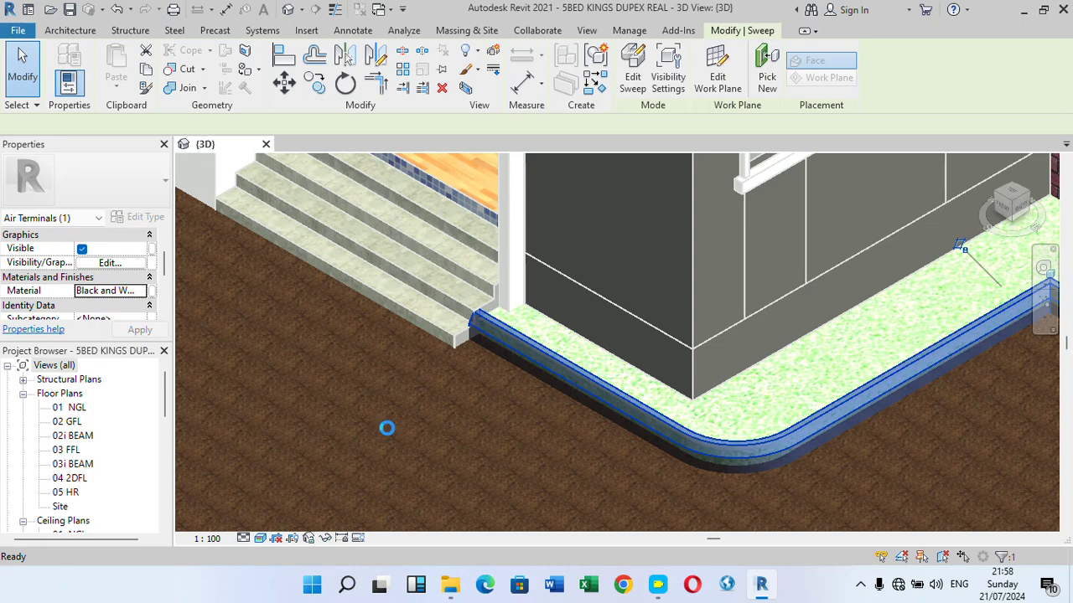
Step: Examine how the stripes run around the kerb's curved corner and along its adjoining straight stretches
scroll(611, 365, "down", 2)
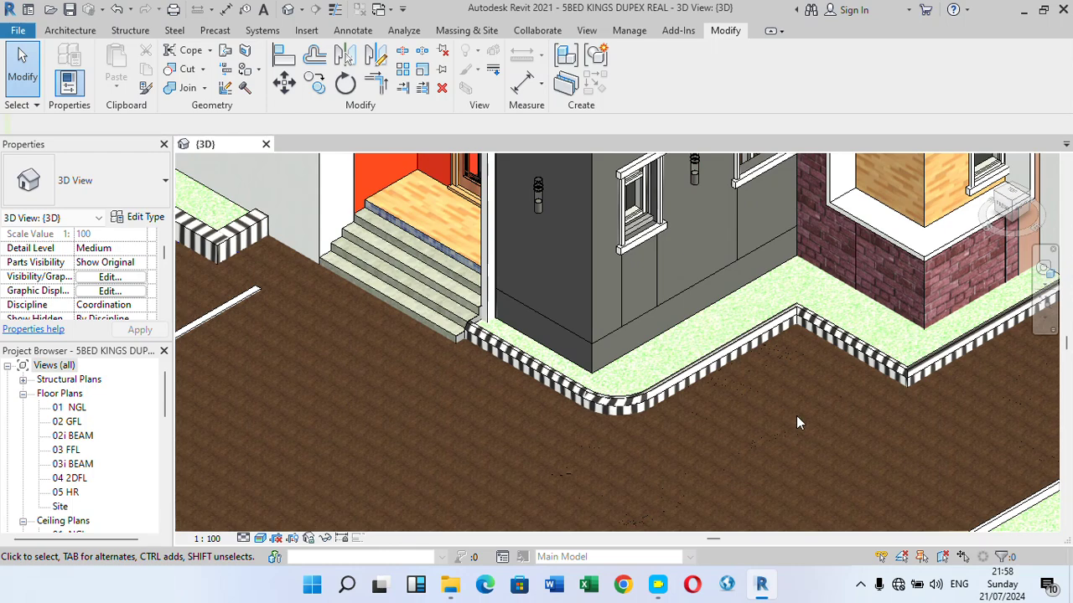
scroll(601, 448, "up", 6)
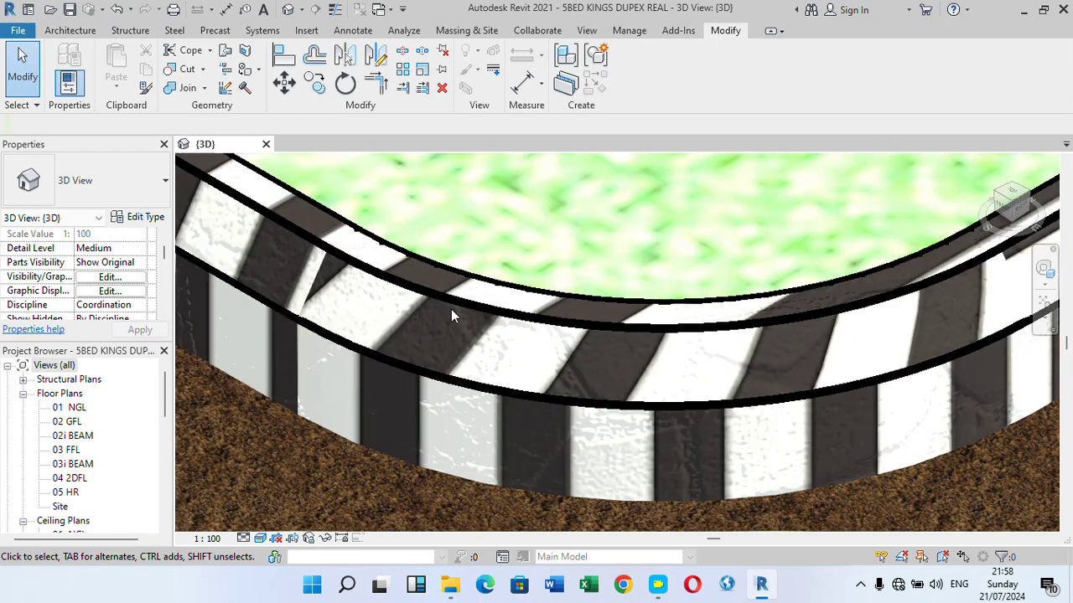
middle_click_drag(451, 311, 515, 333, "shift")
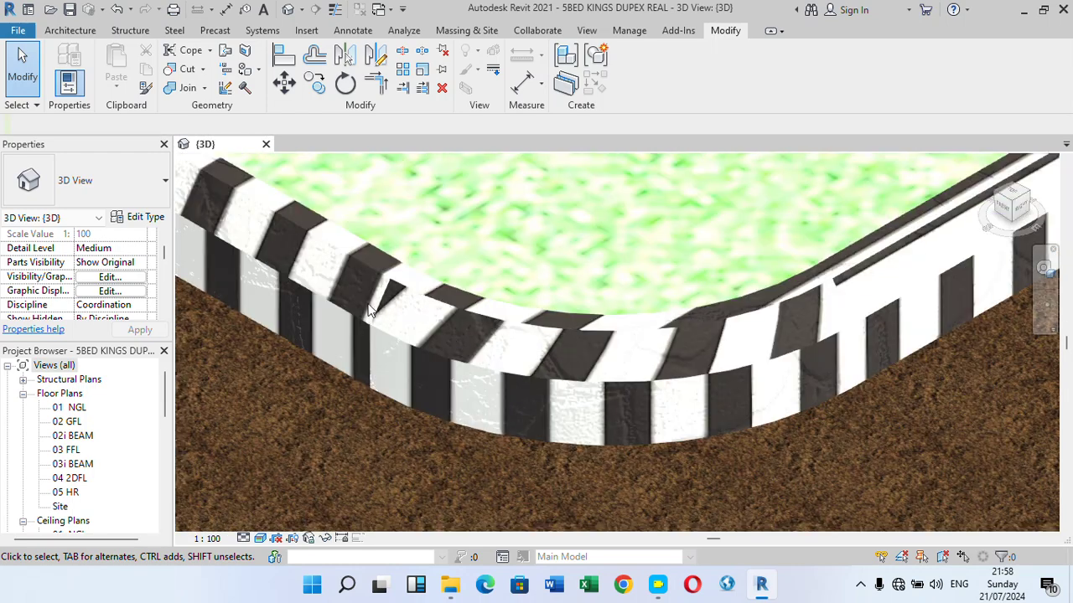
middle_click_drag(369, 310, 688, 397, "shift")
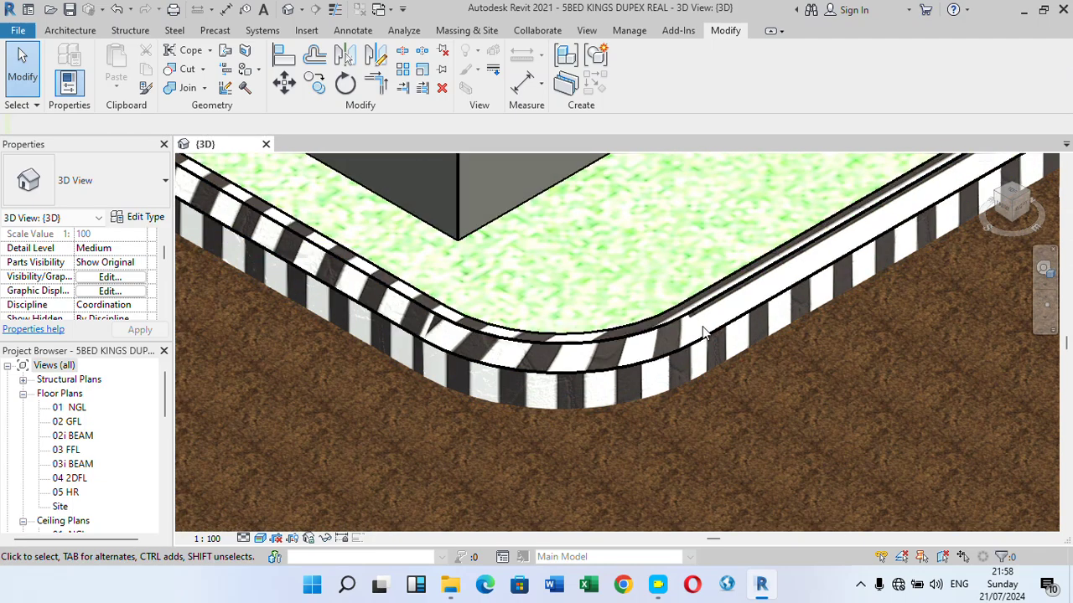
middle_click_drag(704, 333, 606, 393, "shift")
middle_click_drag(371, 293, 393, 254, "shift")
Step: Inspect the stripe alignment between the side, sloped and top faces of the kerb where it meets the entrance steps
scroll(393, 254, "up", 5)
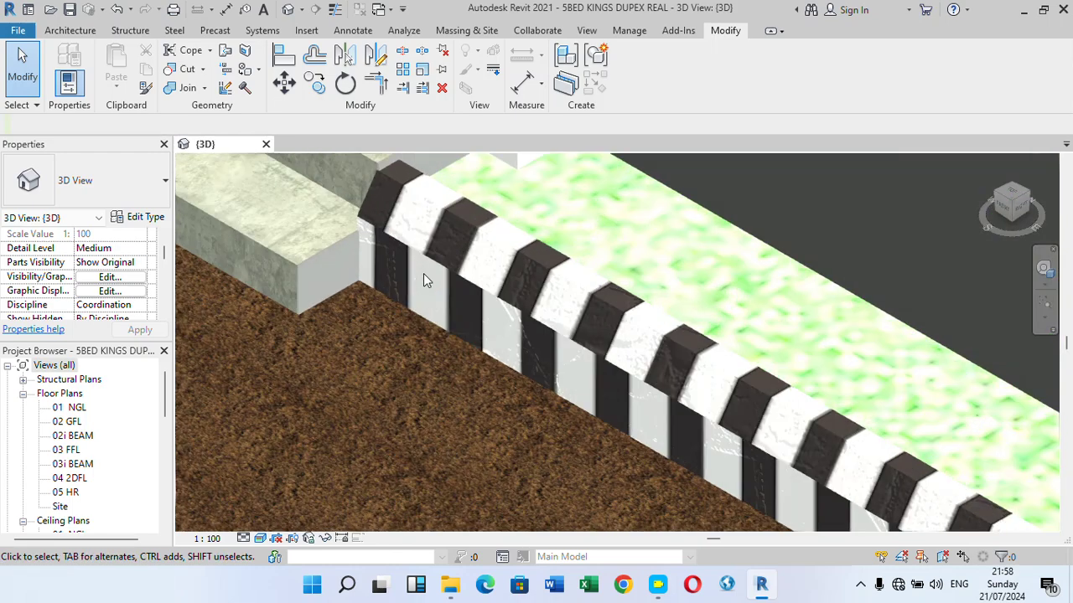
scroll(540, 288, "down", 1)
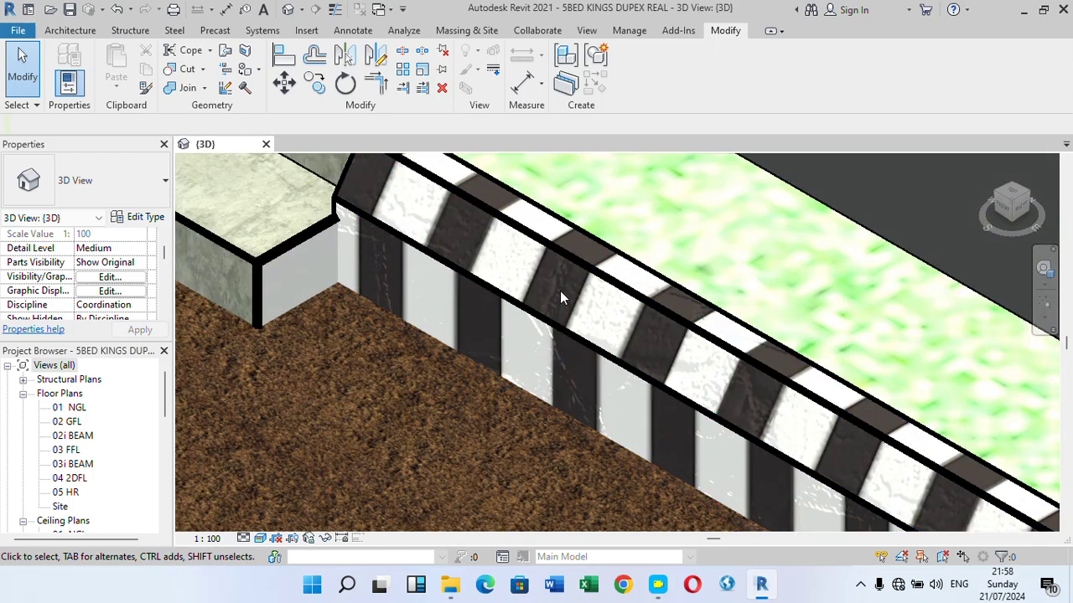
scroll(548, 290, "down", 4)
scroll(537, 323, "up", 2)
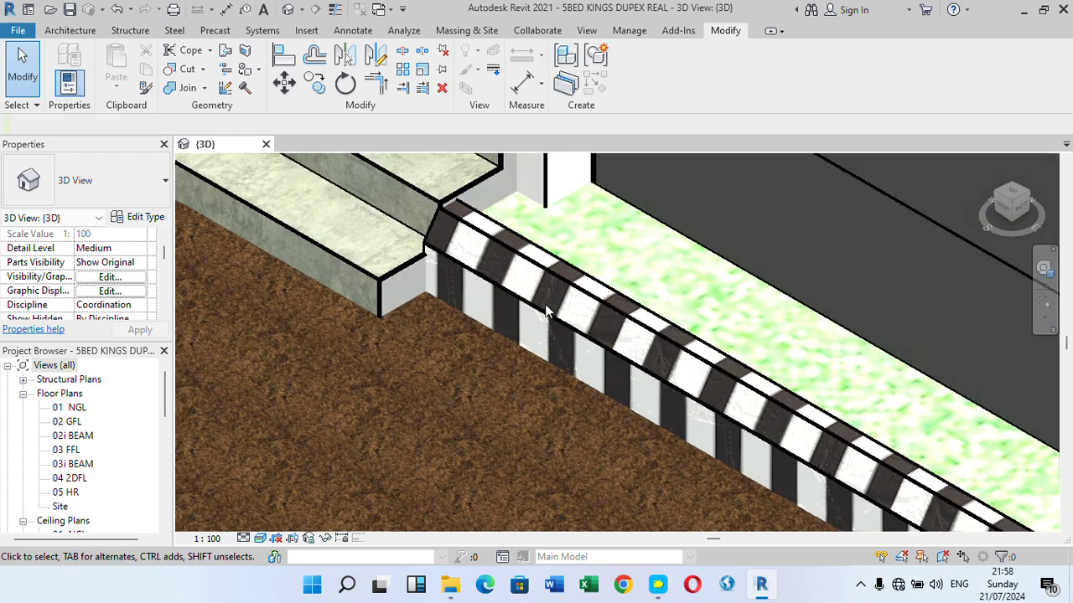
scroll(541, 331, "down", 3)
scroll(534, 310, "up", 4)
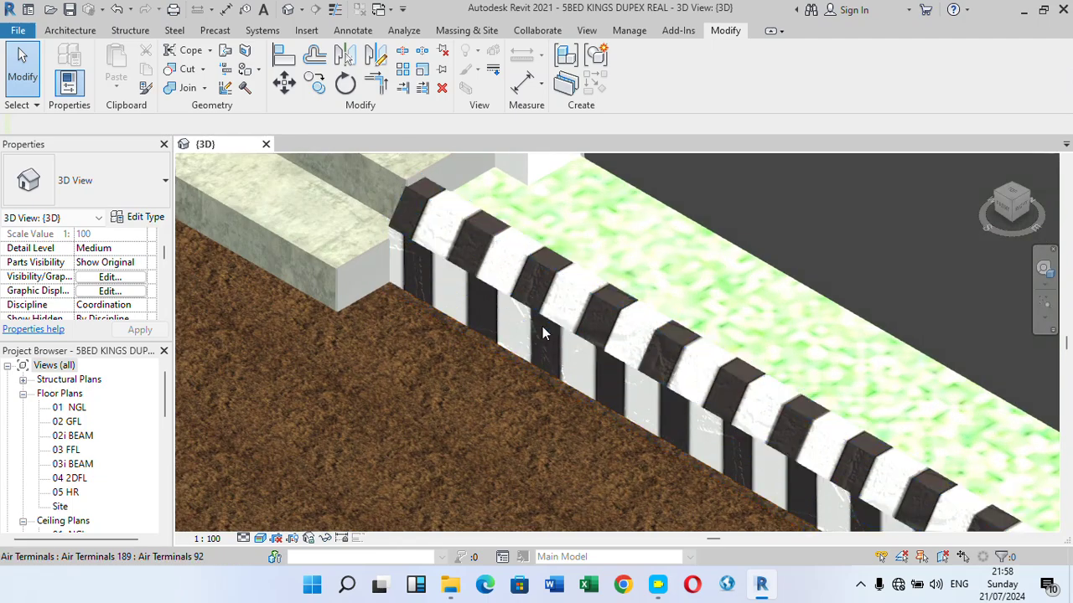
scroll(533, 302, "down", 3)
scroll(555, 374, "up", 2)
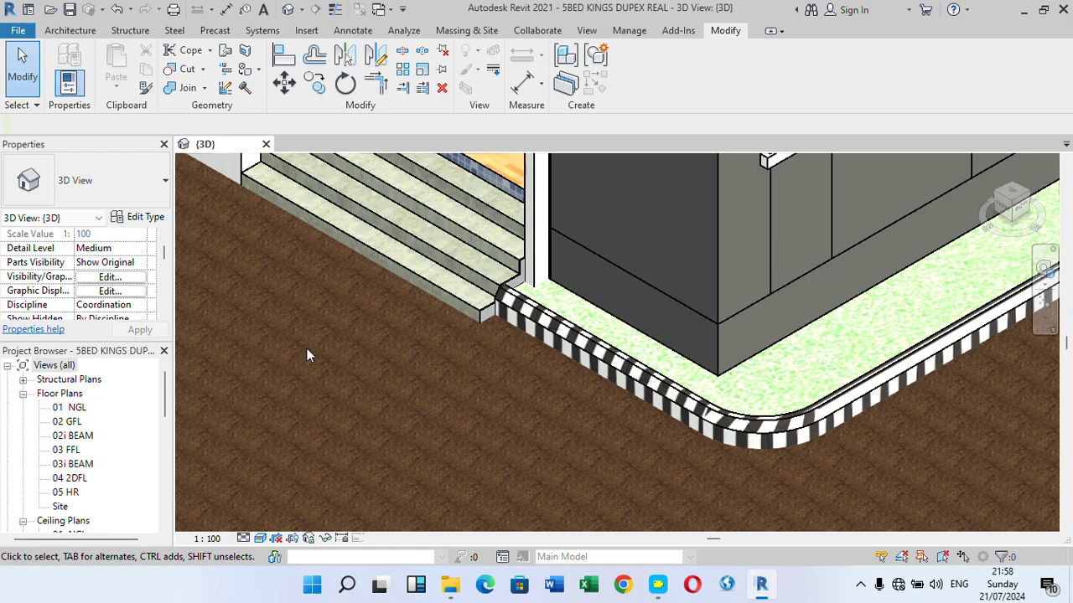
scroll(530, 372, "up", 2)
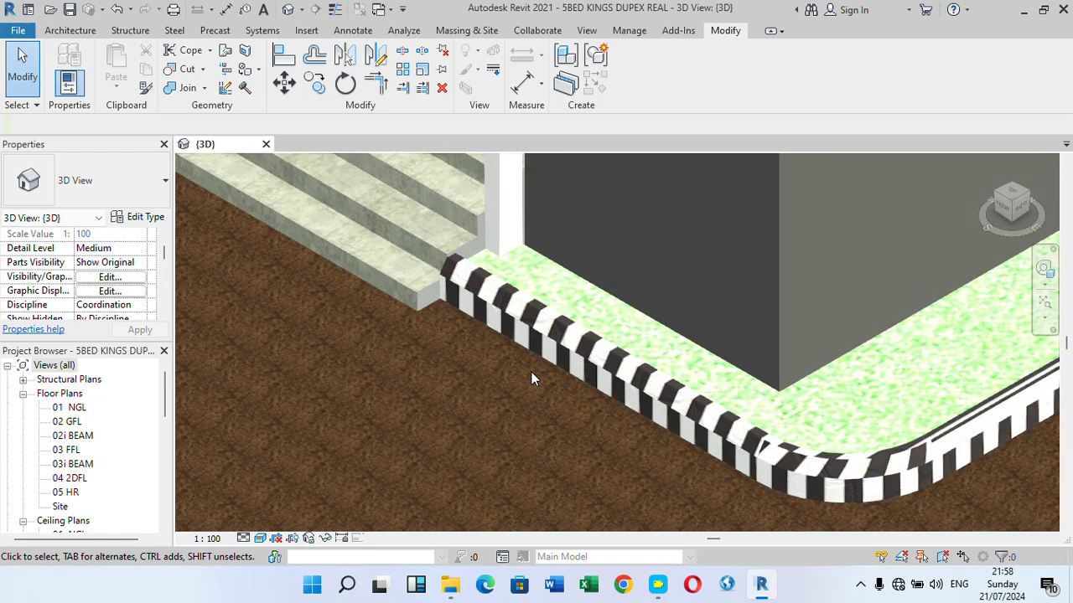
scroll(528, 362, "down", 2)
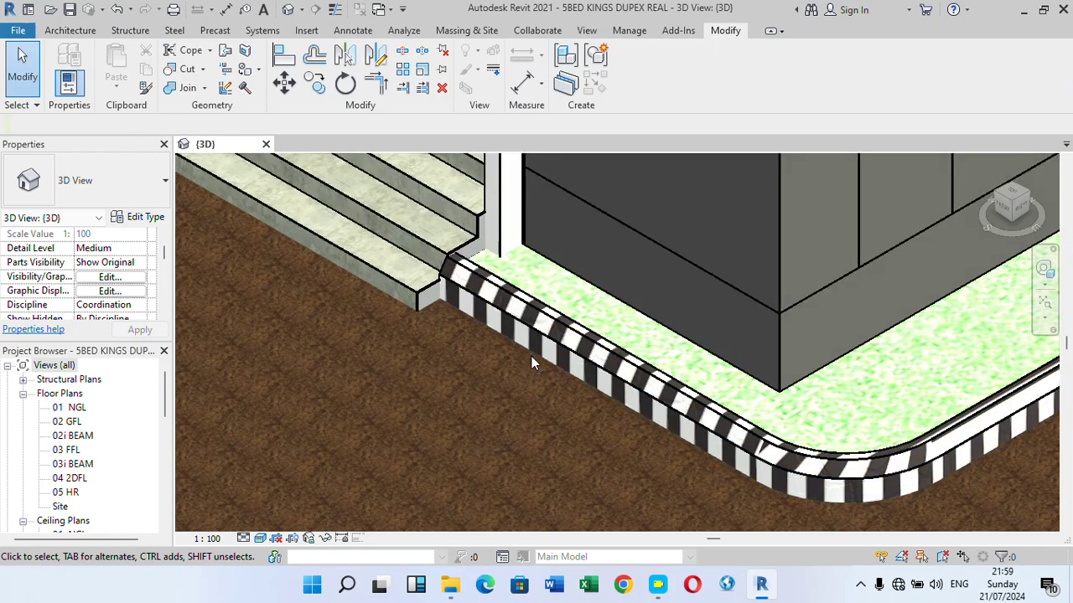
scroll(492, 354, "up", 1)
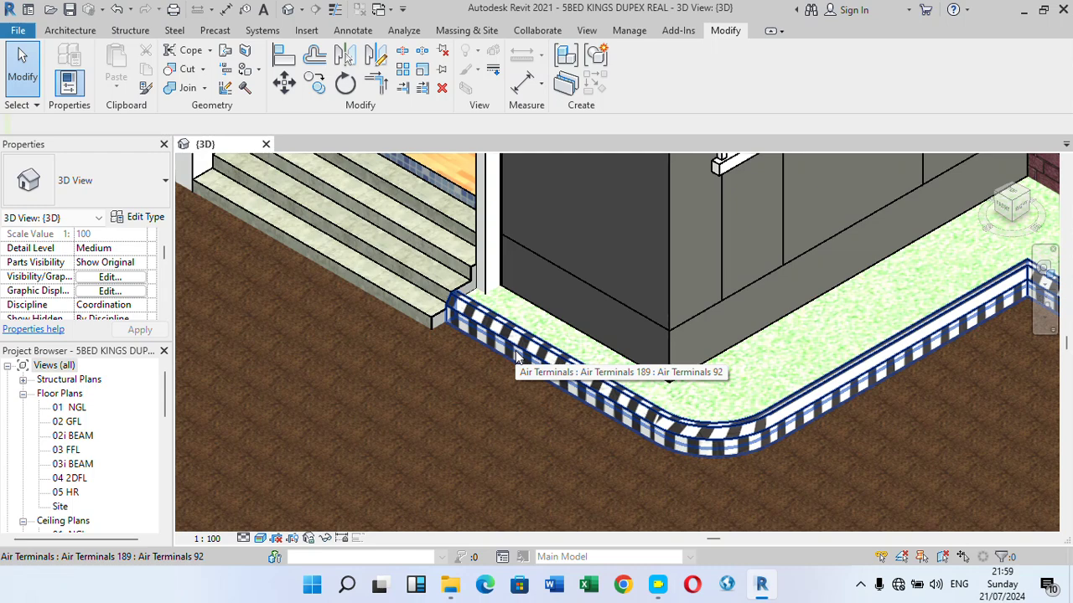
Step: Open the appearance image of the Black and White Kerbs material for texture editing
scroll(520, 360, "up", 4)
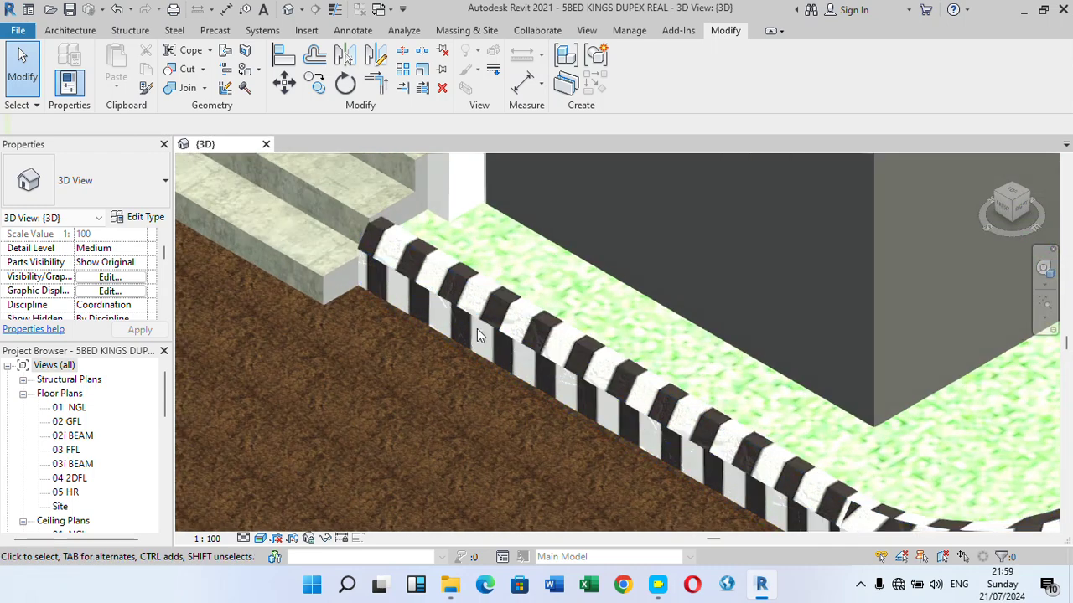
scroll(462, 301, "up", 3)
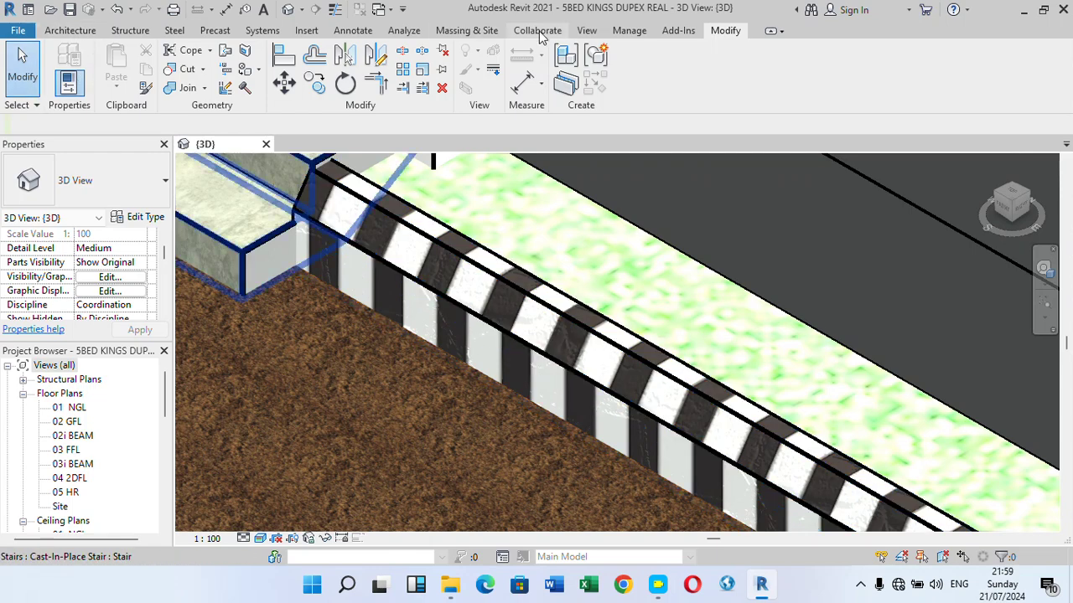
left_click(629, 30)
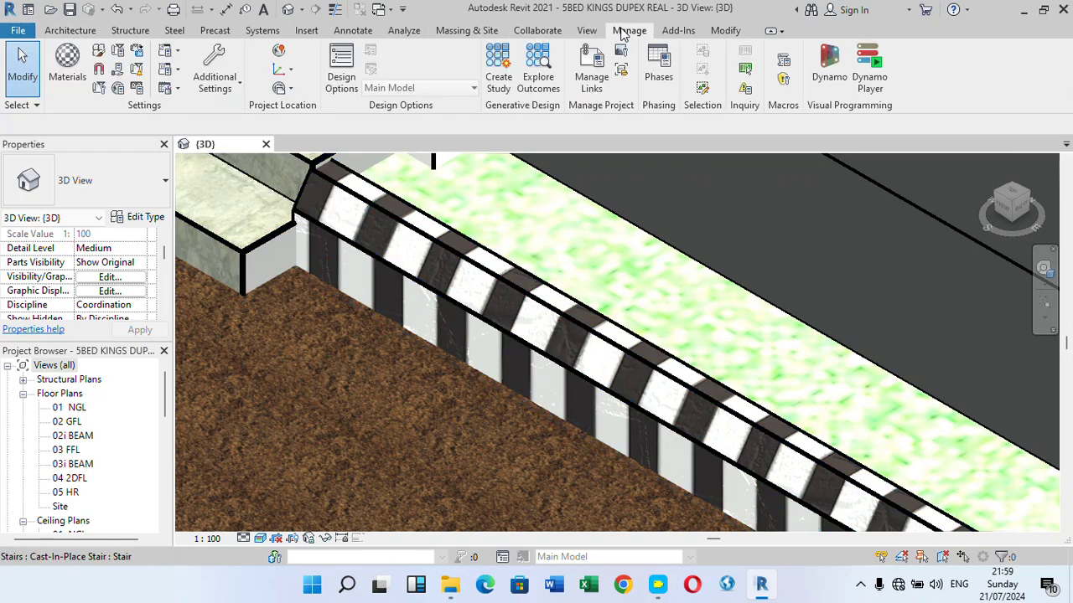
left_click(69, 67)
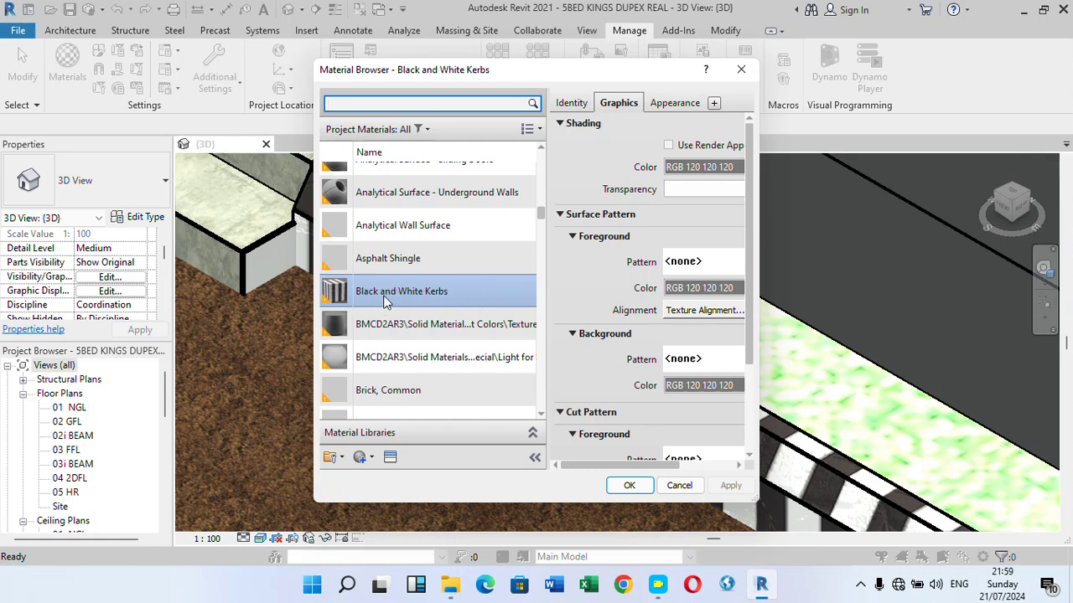
left_click(683, 106)
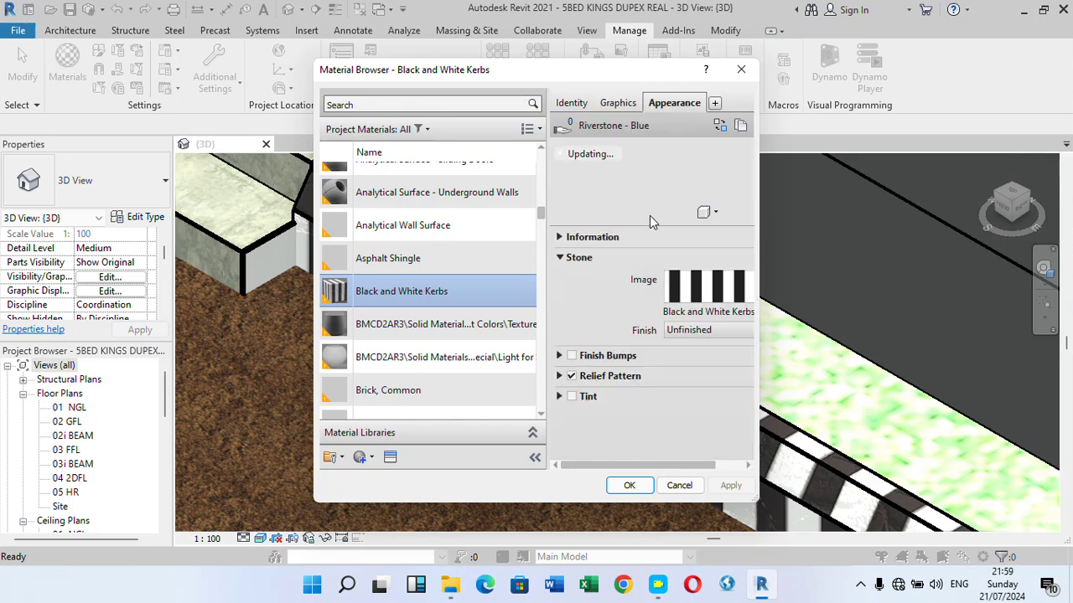
left_click(711, 293)
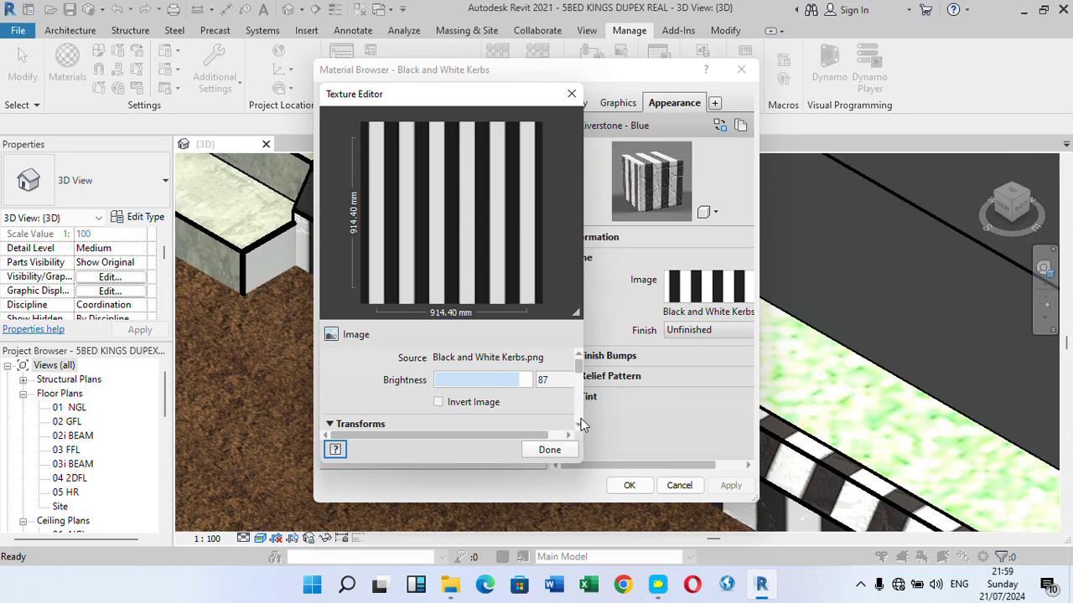
Step: Set the stripe texture's sample size to 1500 mm in width and height, and accept the material changes
scroll(579, 424, "down", 2)
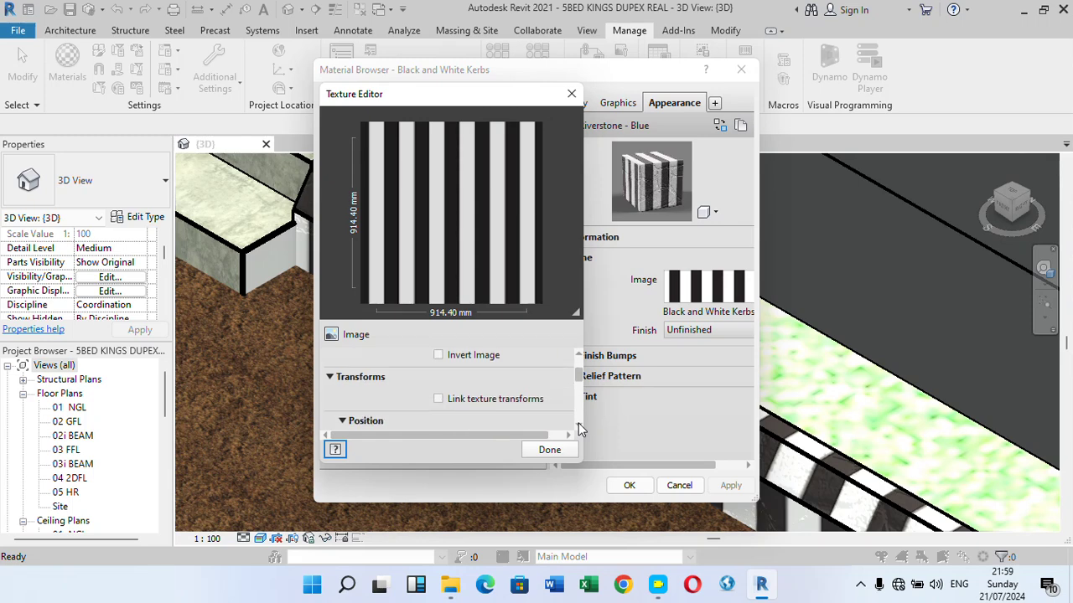
scroll(580, 429, "down", 4)
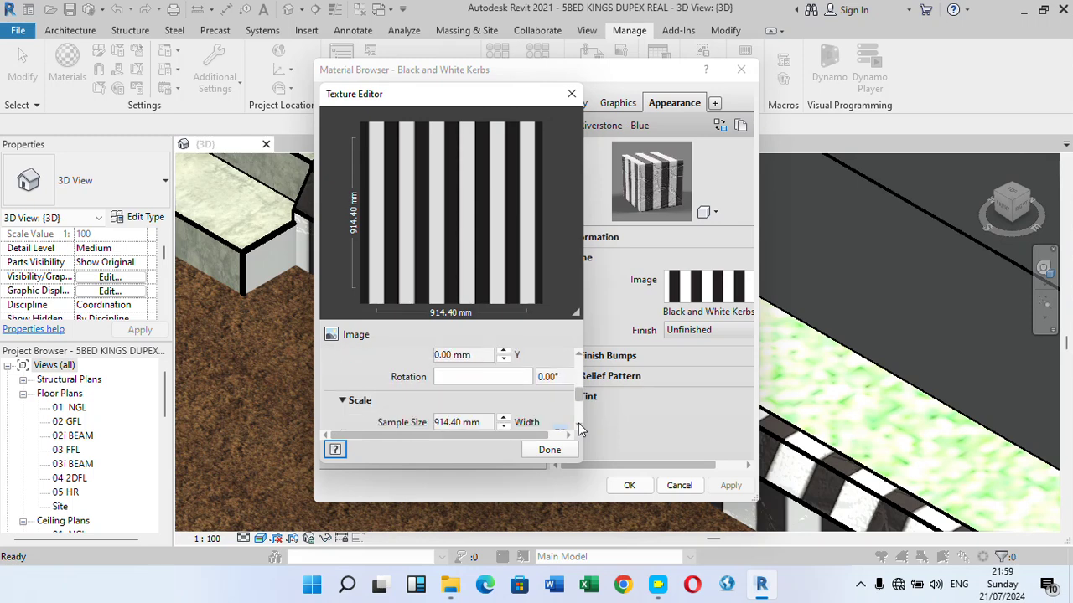
scroll(580, 429, "down", 2)
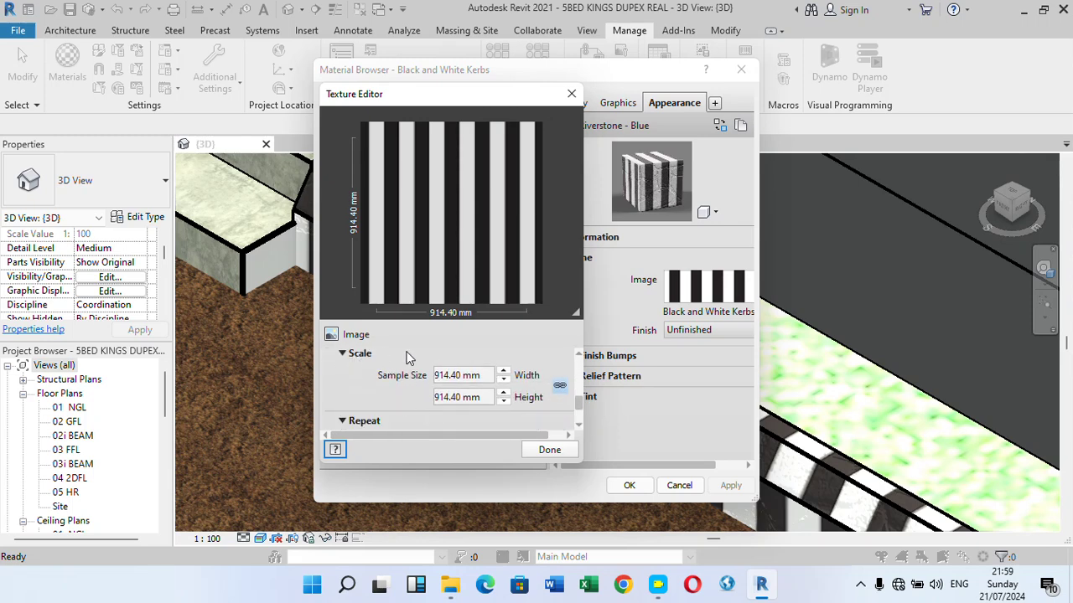
left_click(485, 375)
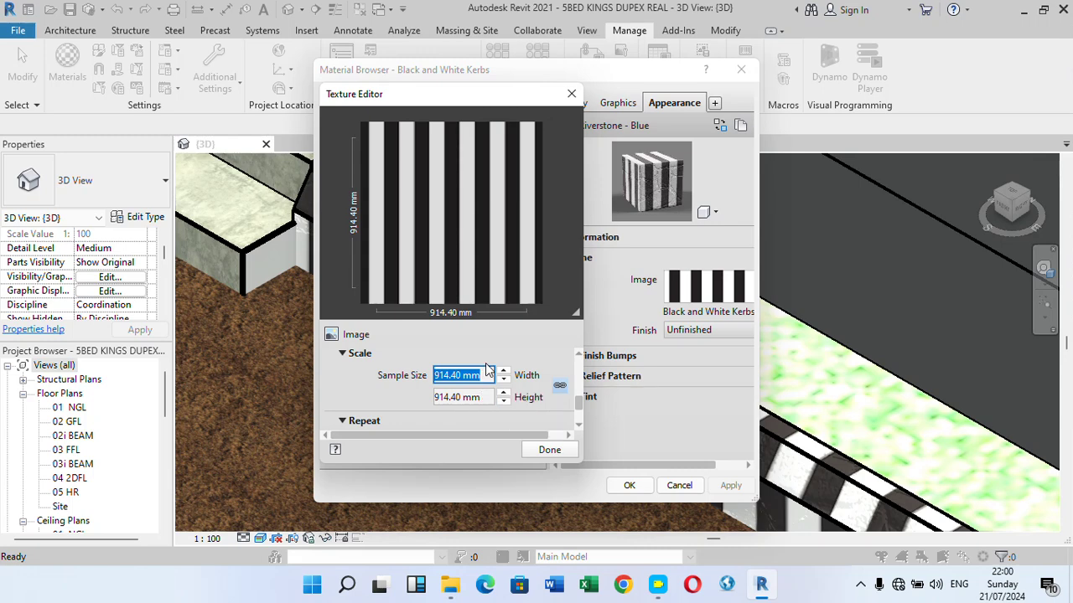
type("1500")
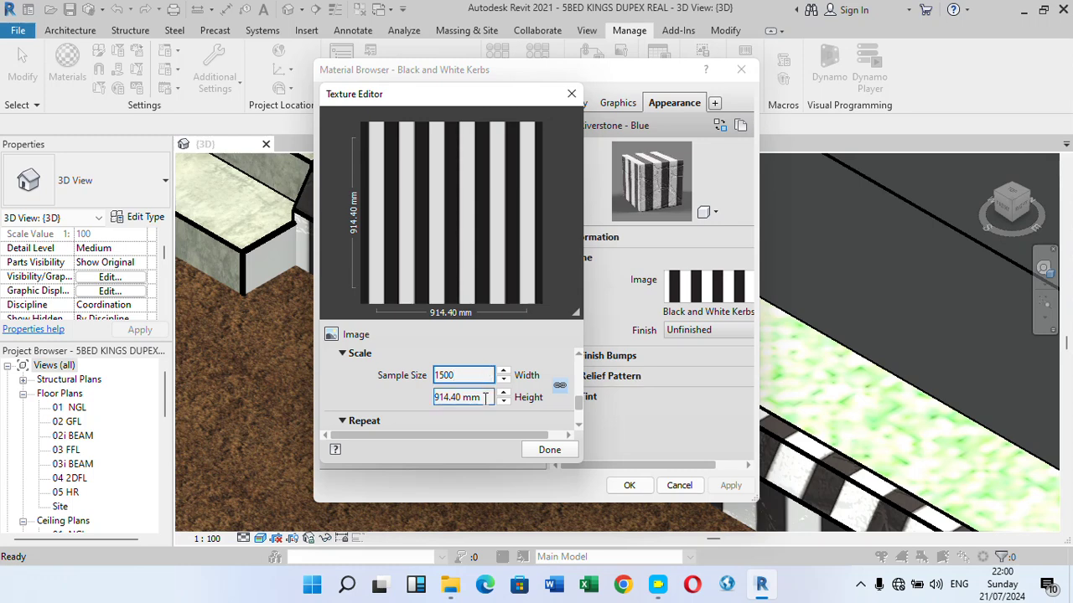
left_click(485, 397)
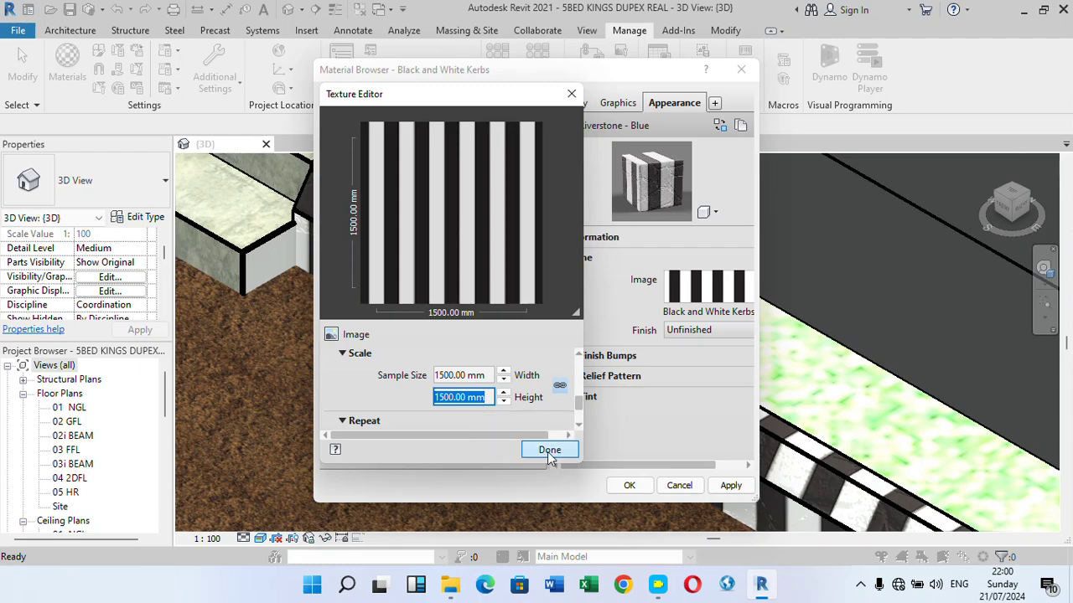
left_click(549, 451)
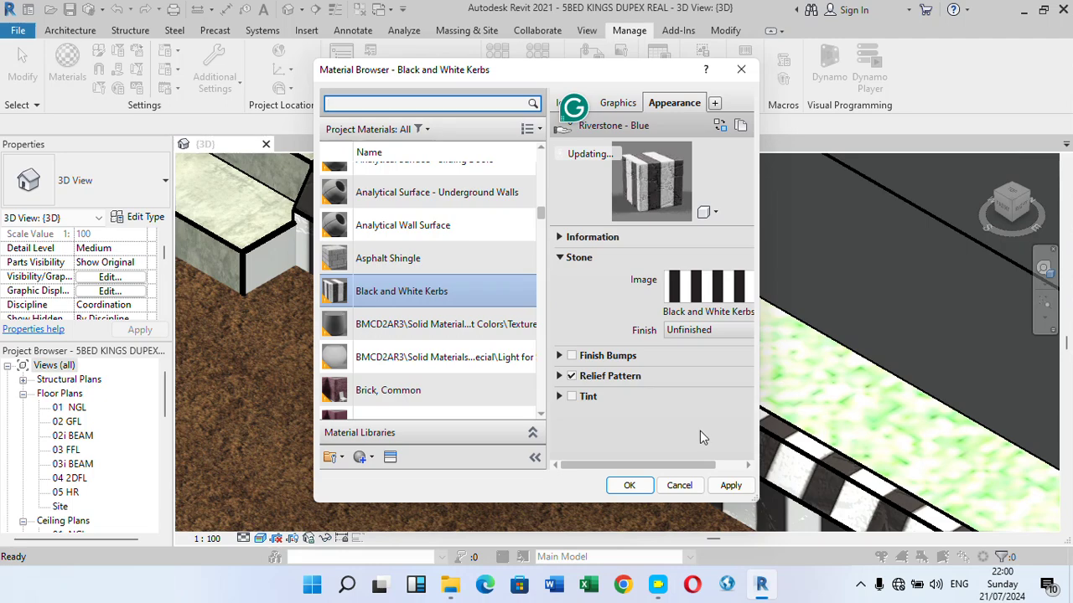
left_click(633, 487)
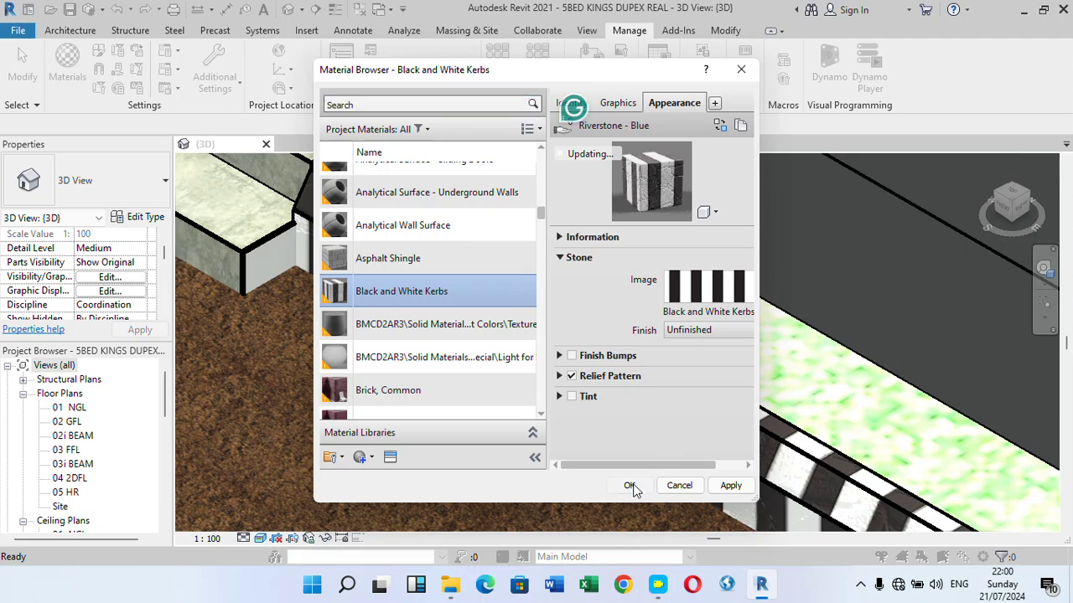